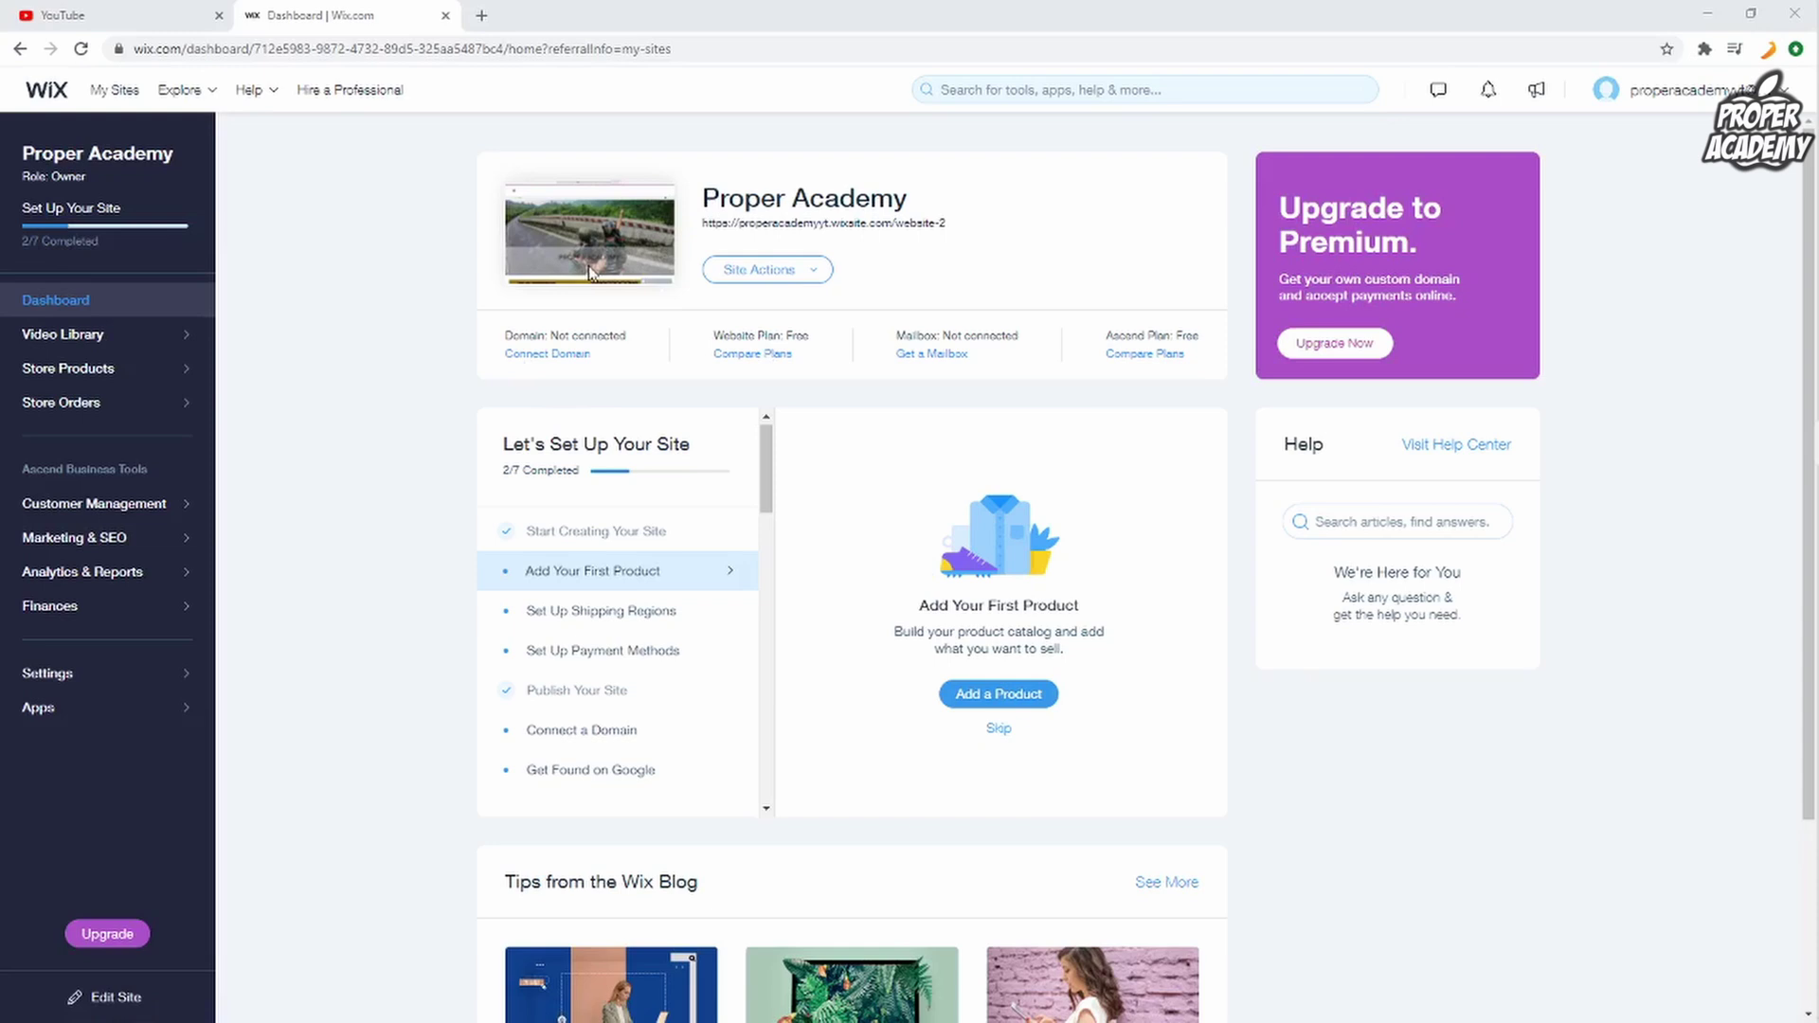
# Step: Open the Proper Academy site in the Editor, view the Add > Apps panel, then close it
pyautogui.click(765, 271)
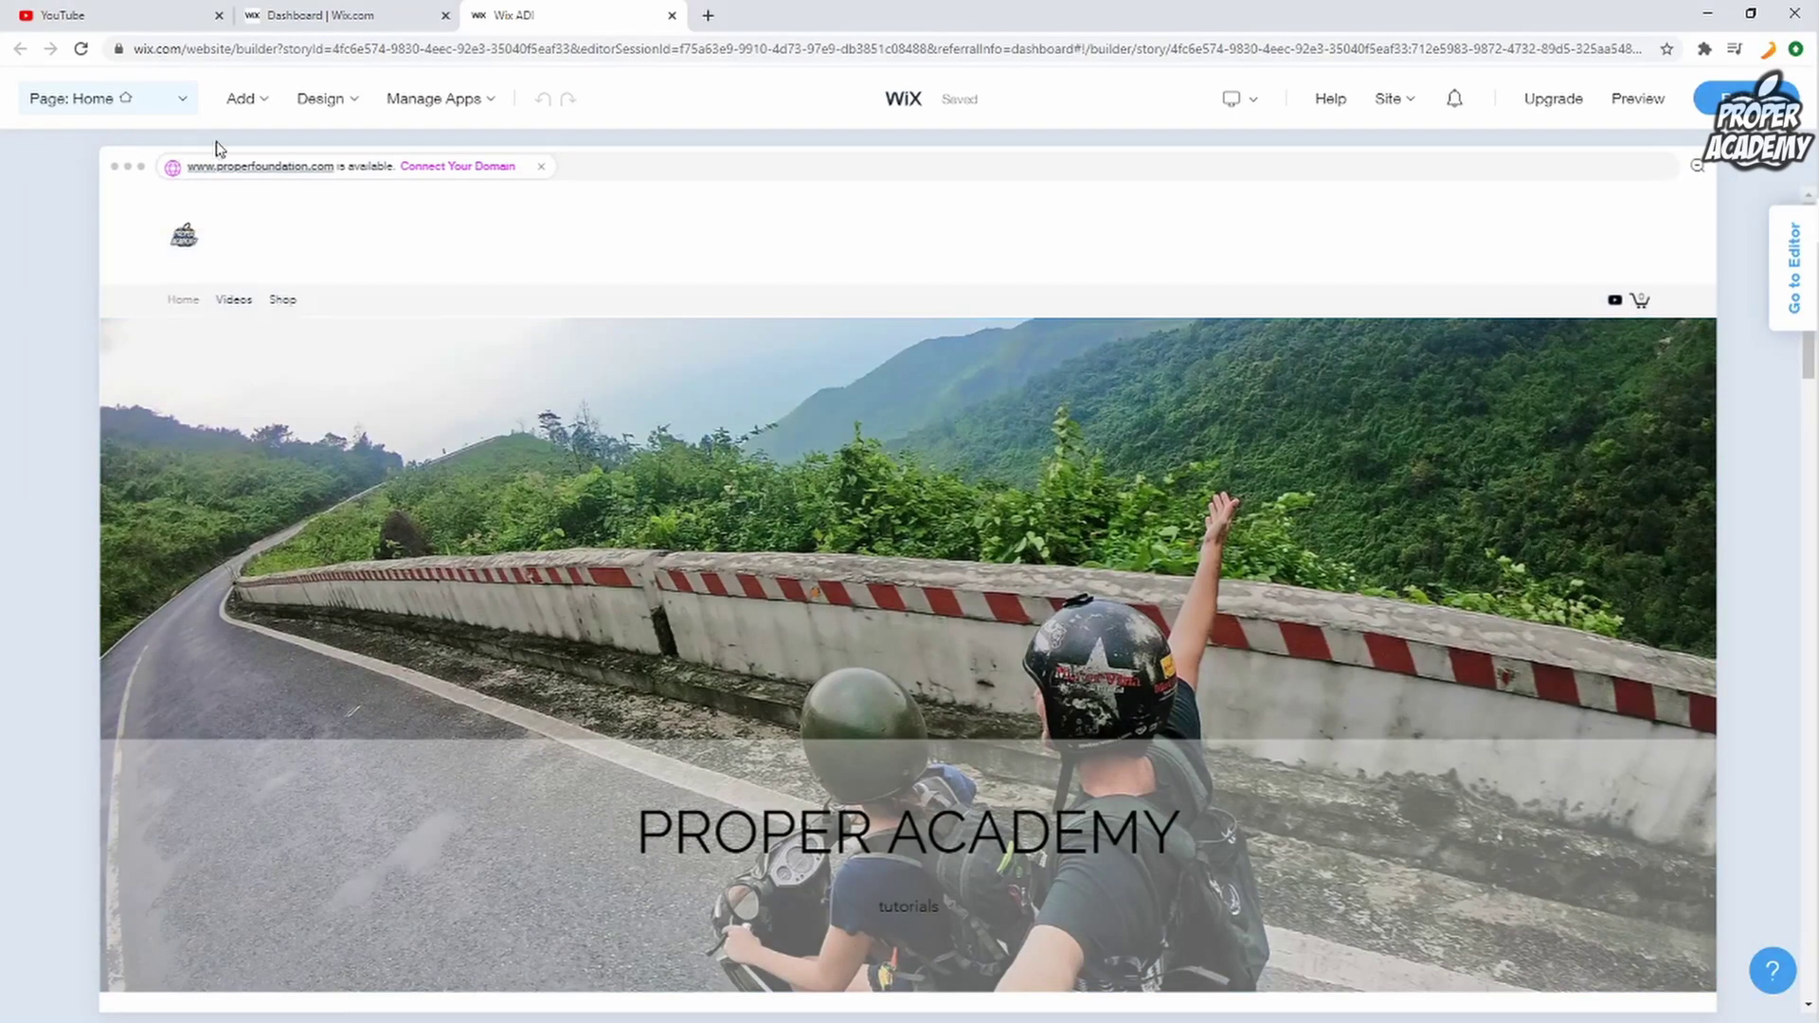
pyautogui.click(245, 100)
pyautogui.click(232, 219)
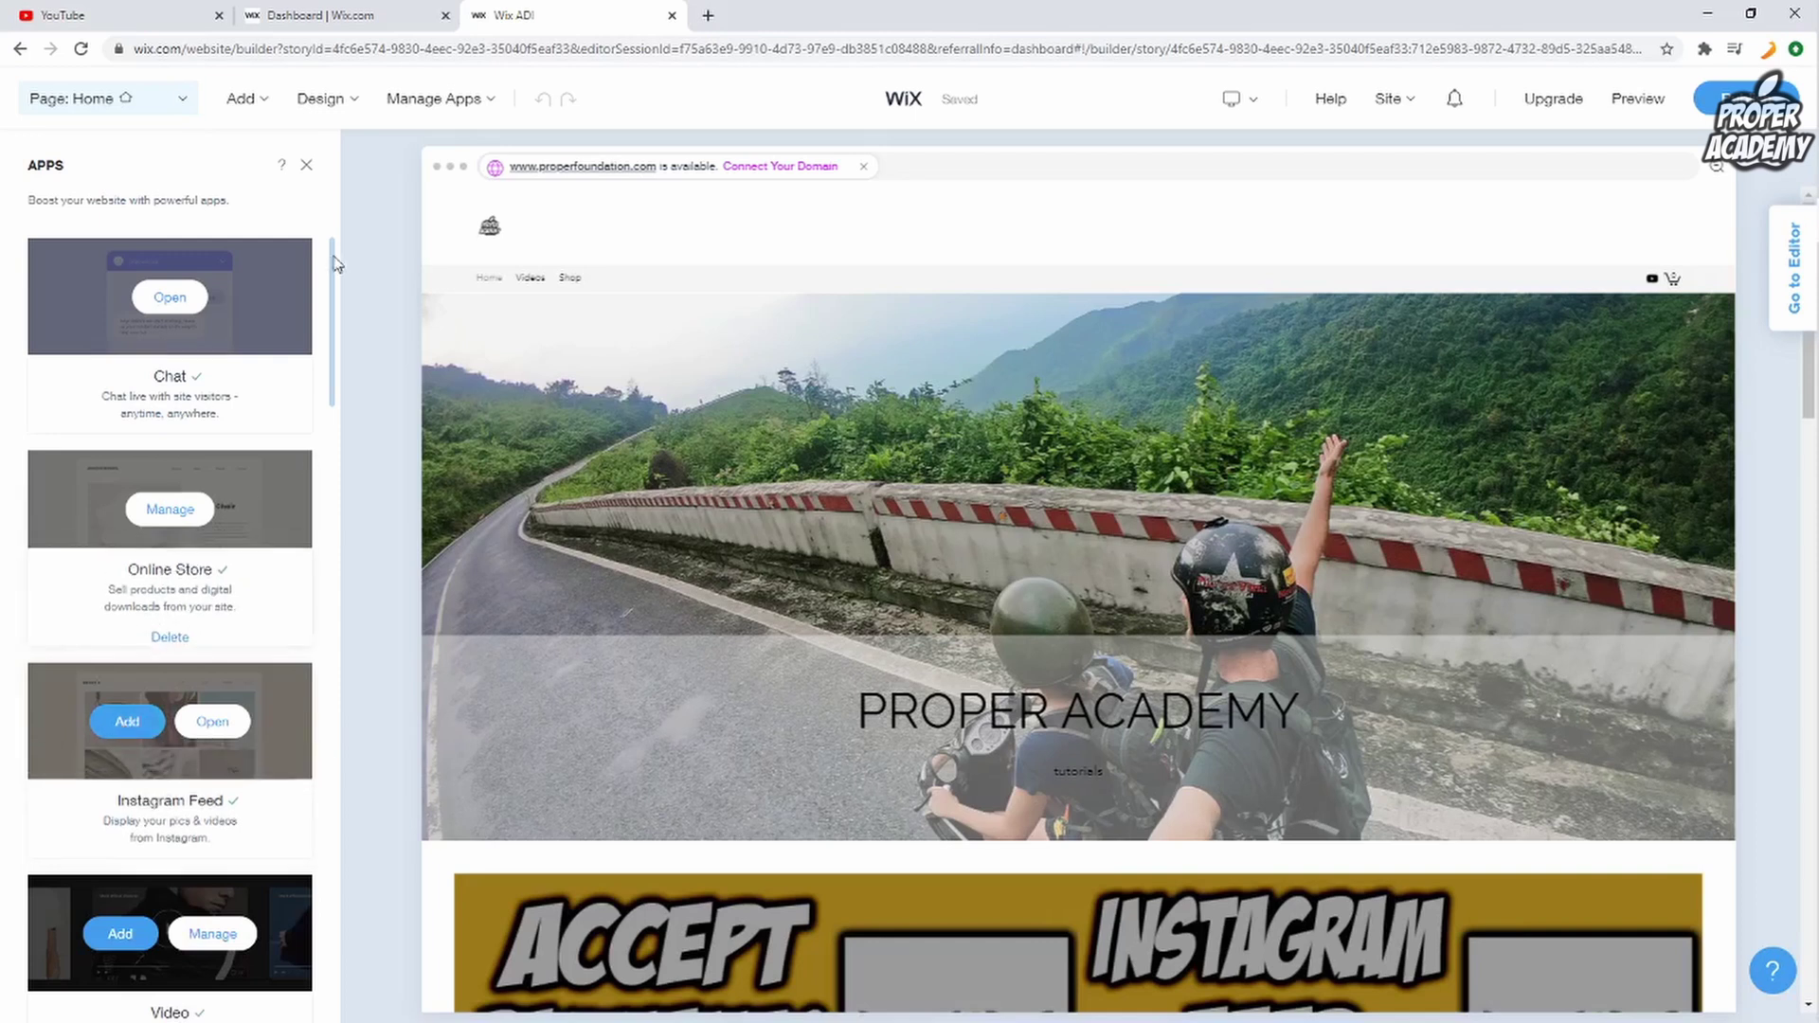
pyautogui.click(309, 170)
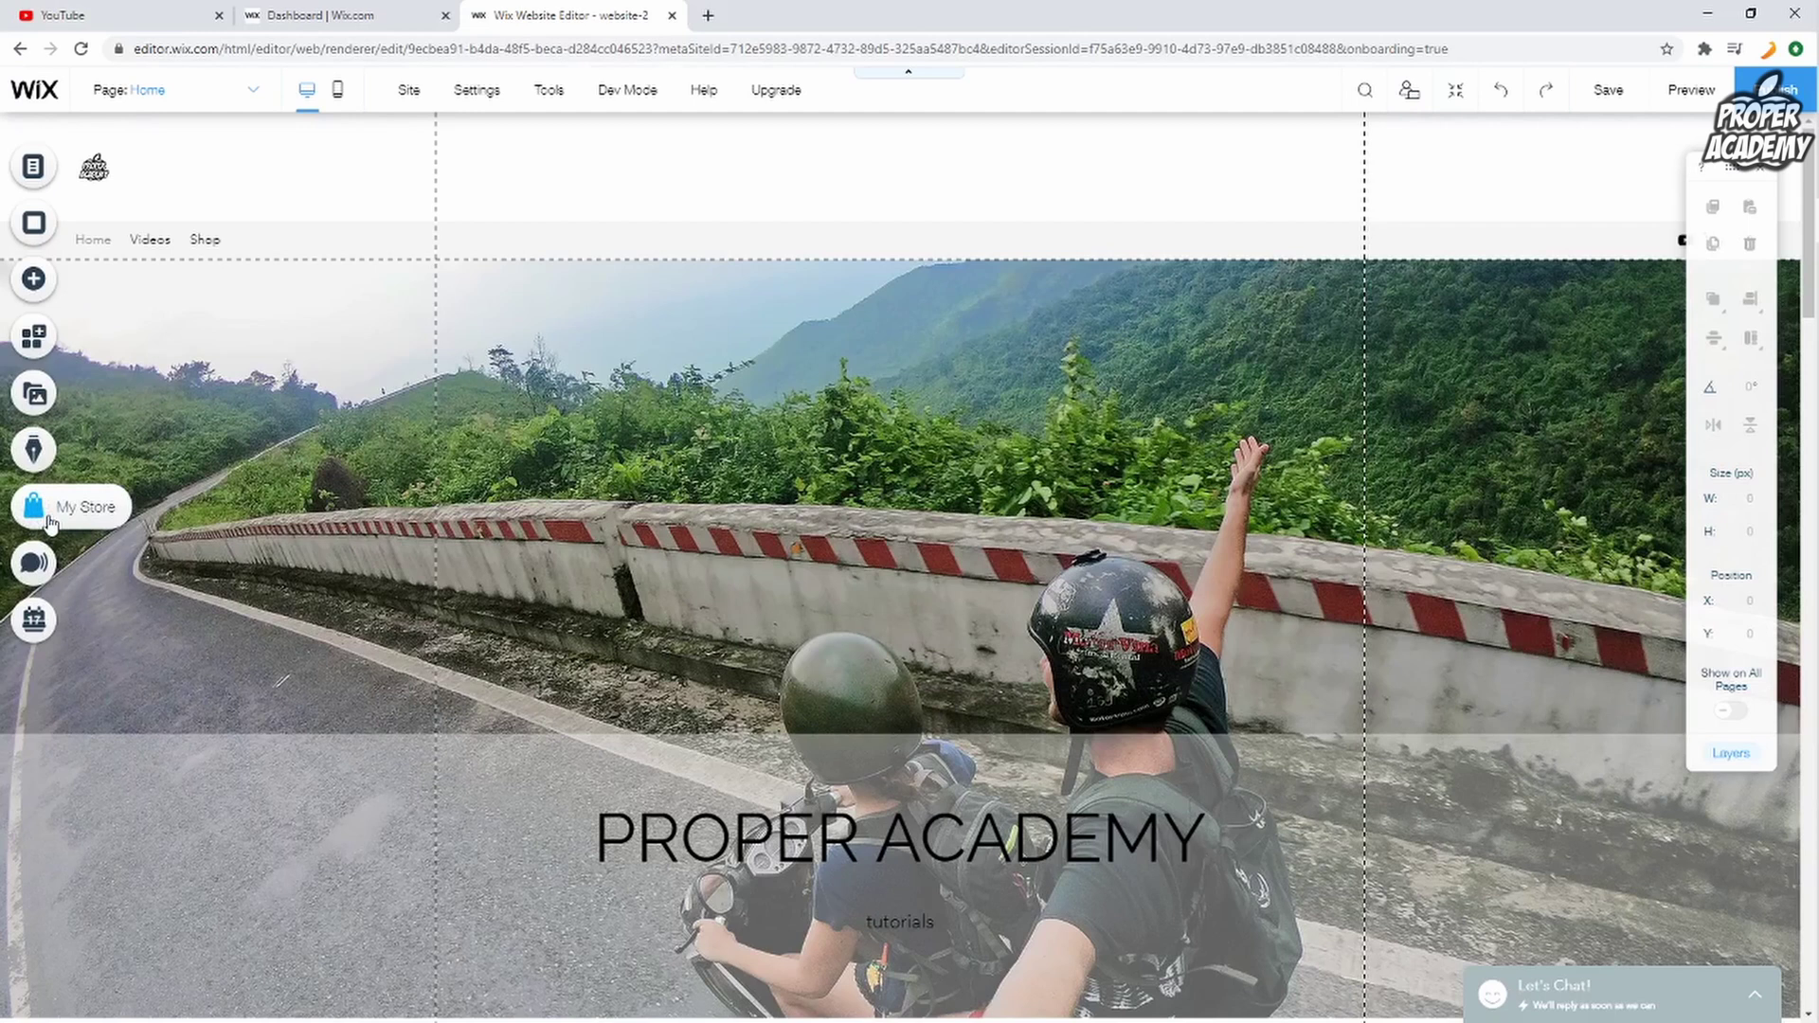
# Step: Start a new blank product from My Store's Add Products
pyautogui.click(34, 508)
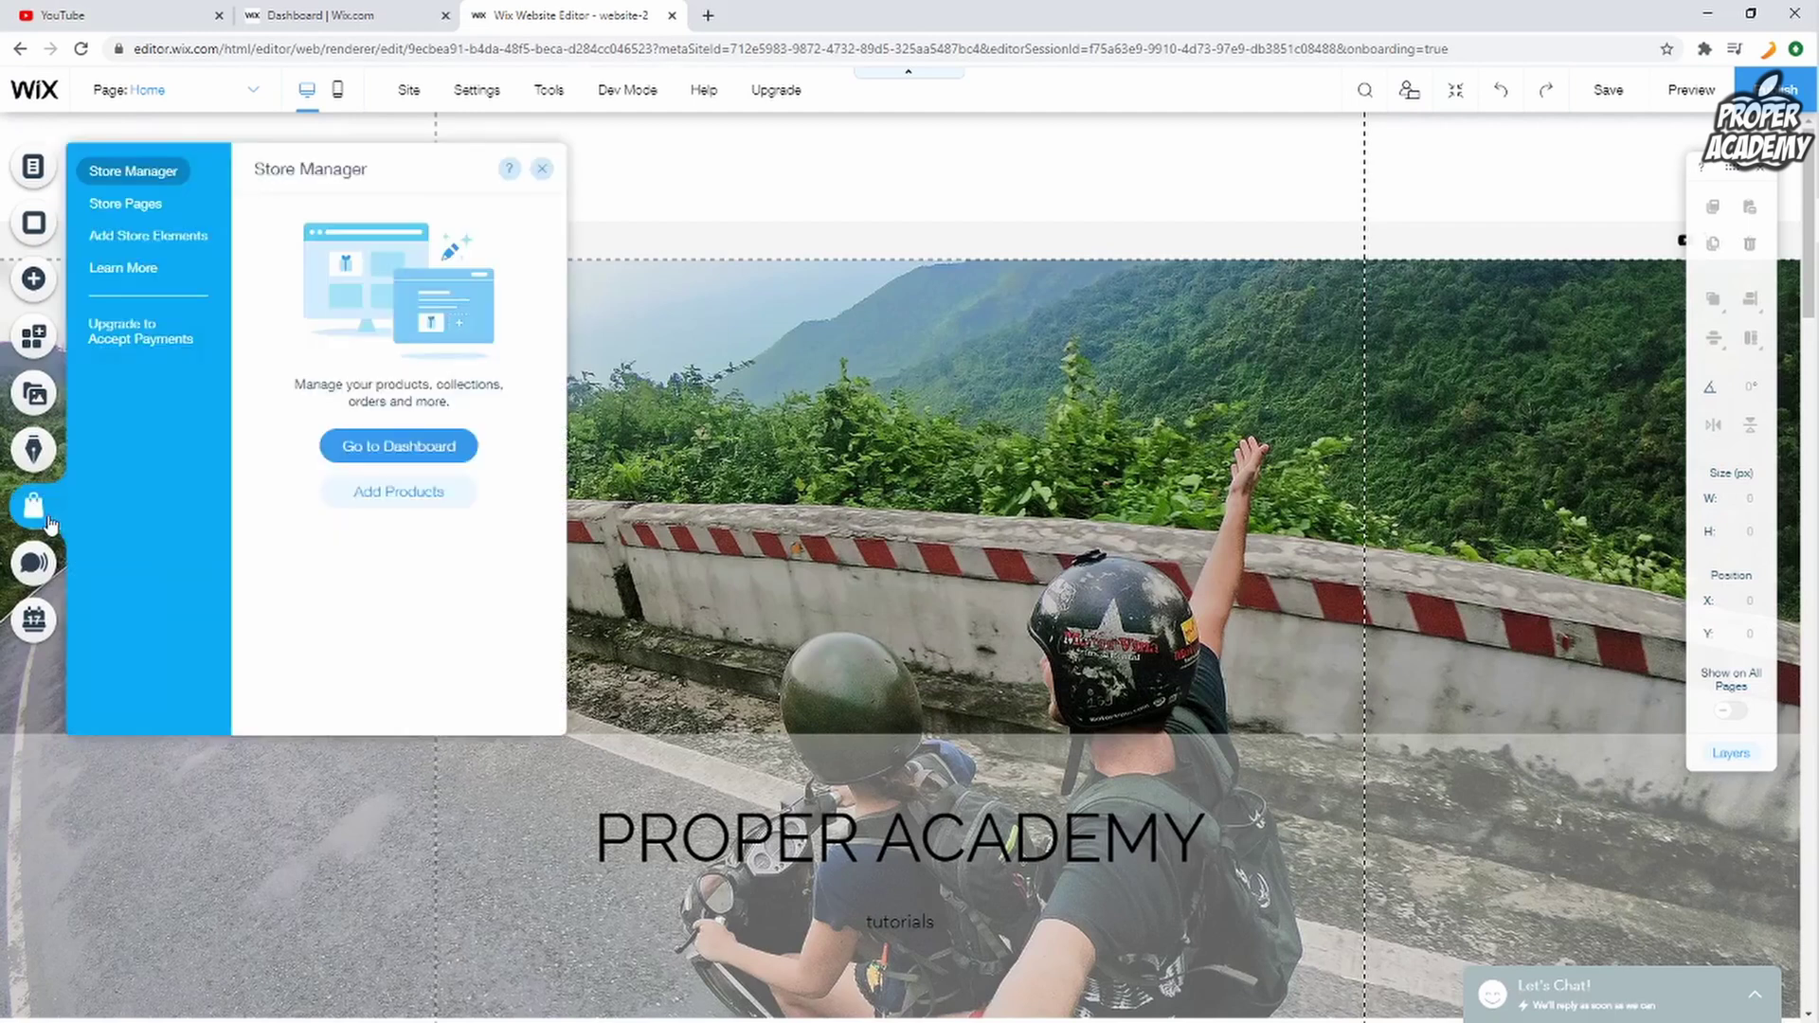
pyautogui.click(396, 500)
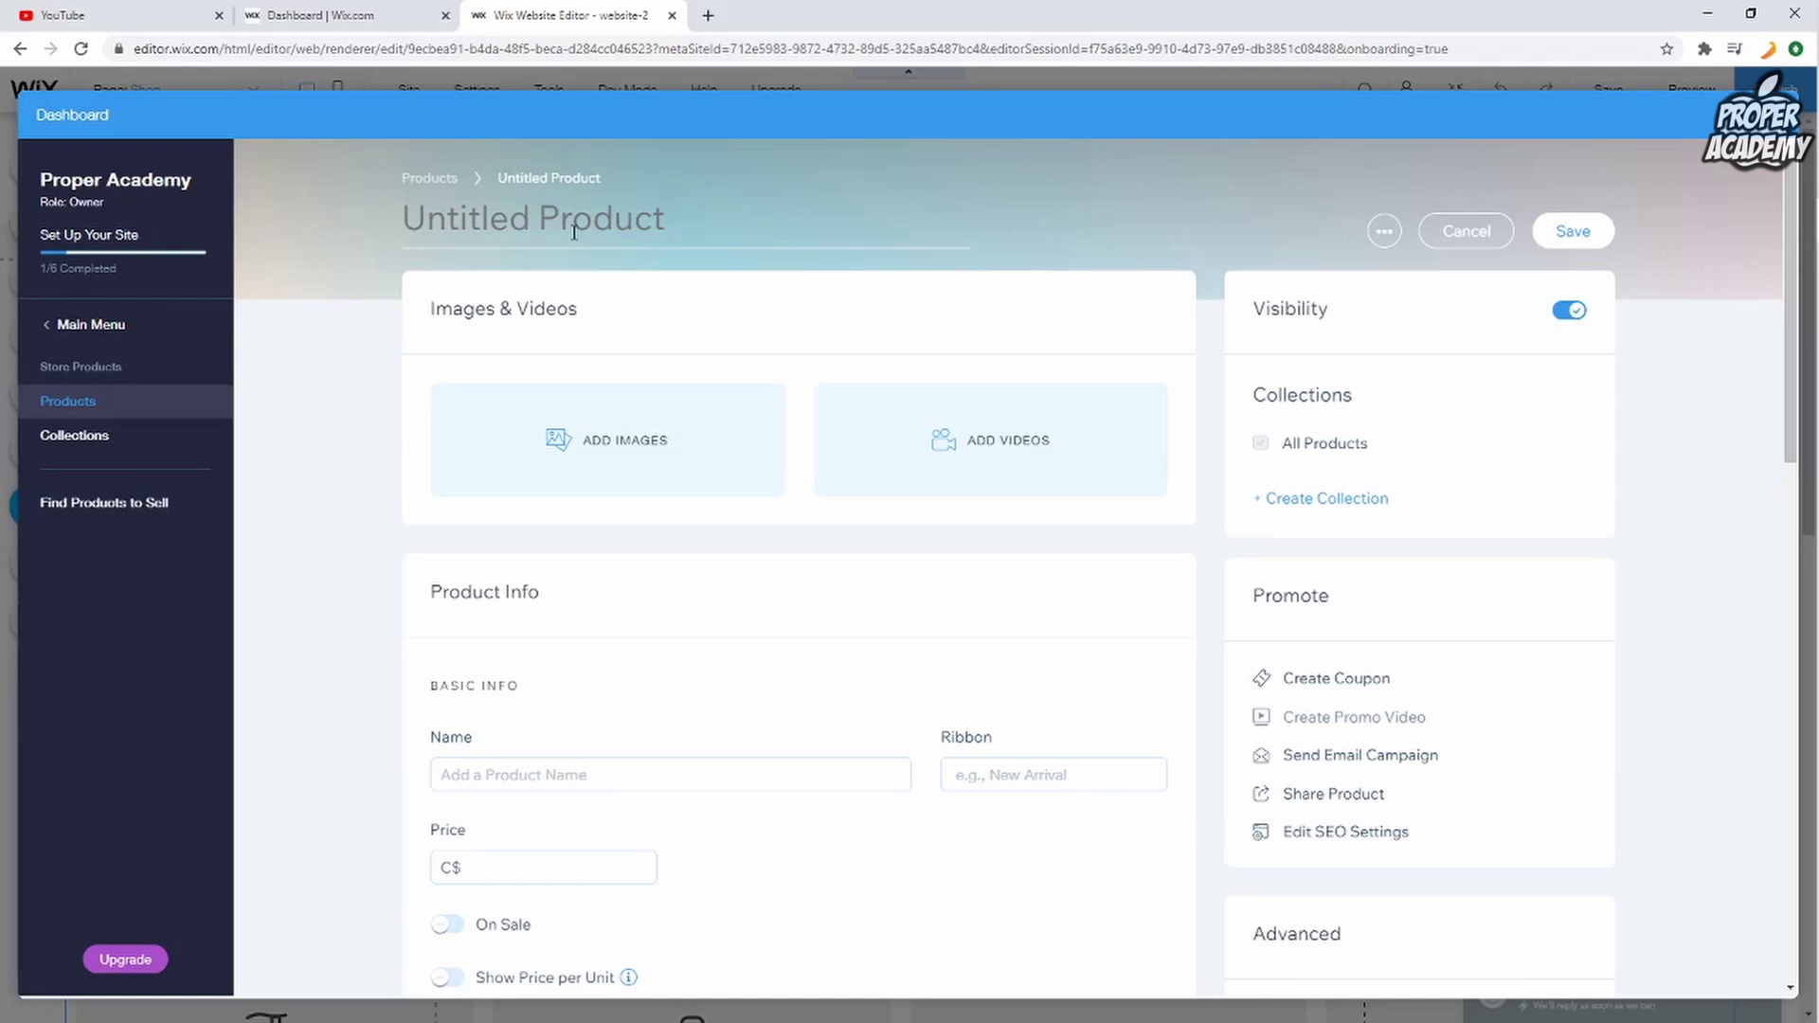
# Step: Title the new product 'Merch'
pyautogui.write('mERC')
pyautogui.press('BackSpace')
pyautogui.press('BackSpace')
pyautogui.press('BackSpace')
pyautogui.press('BackSpace')
pyautogui.write('M')
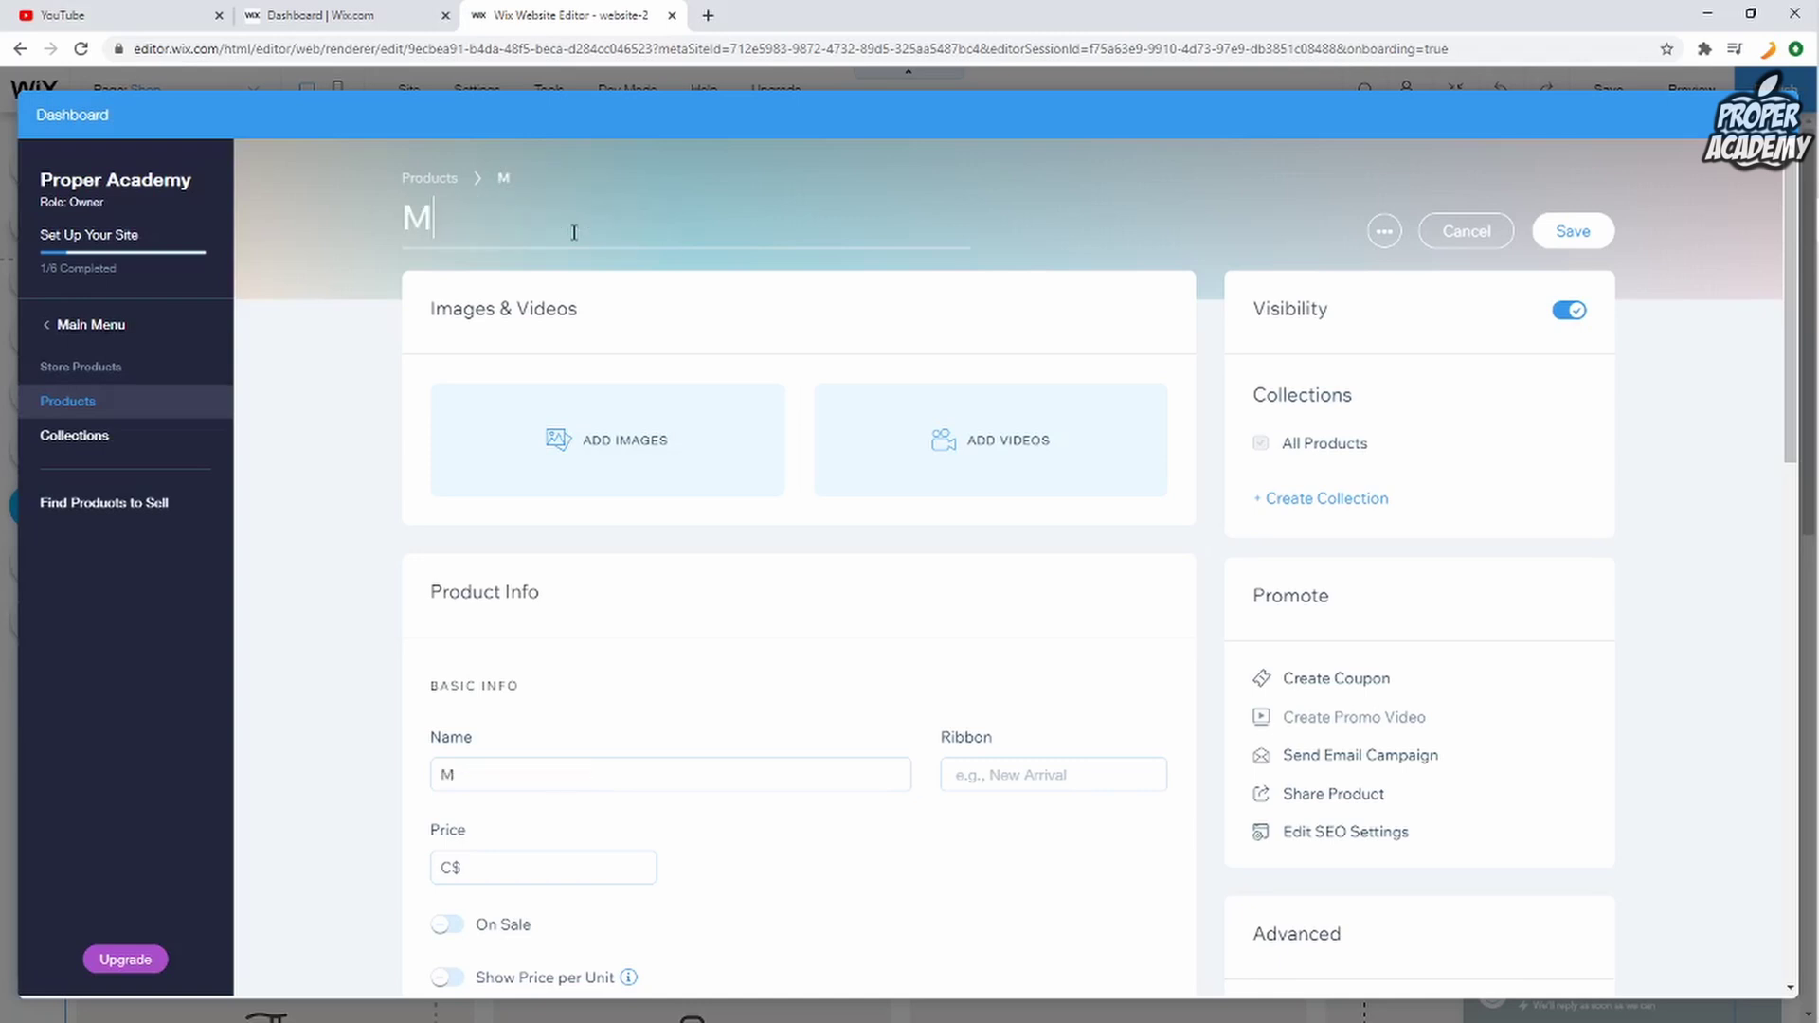
pyautogui.write('erch')
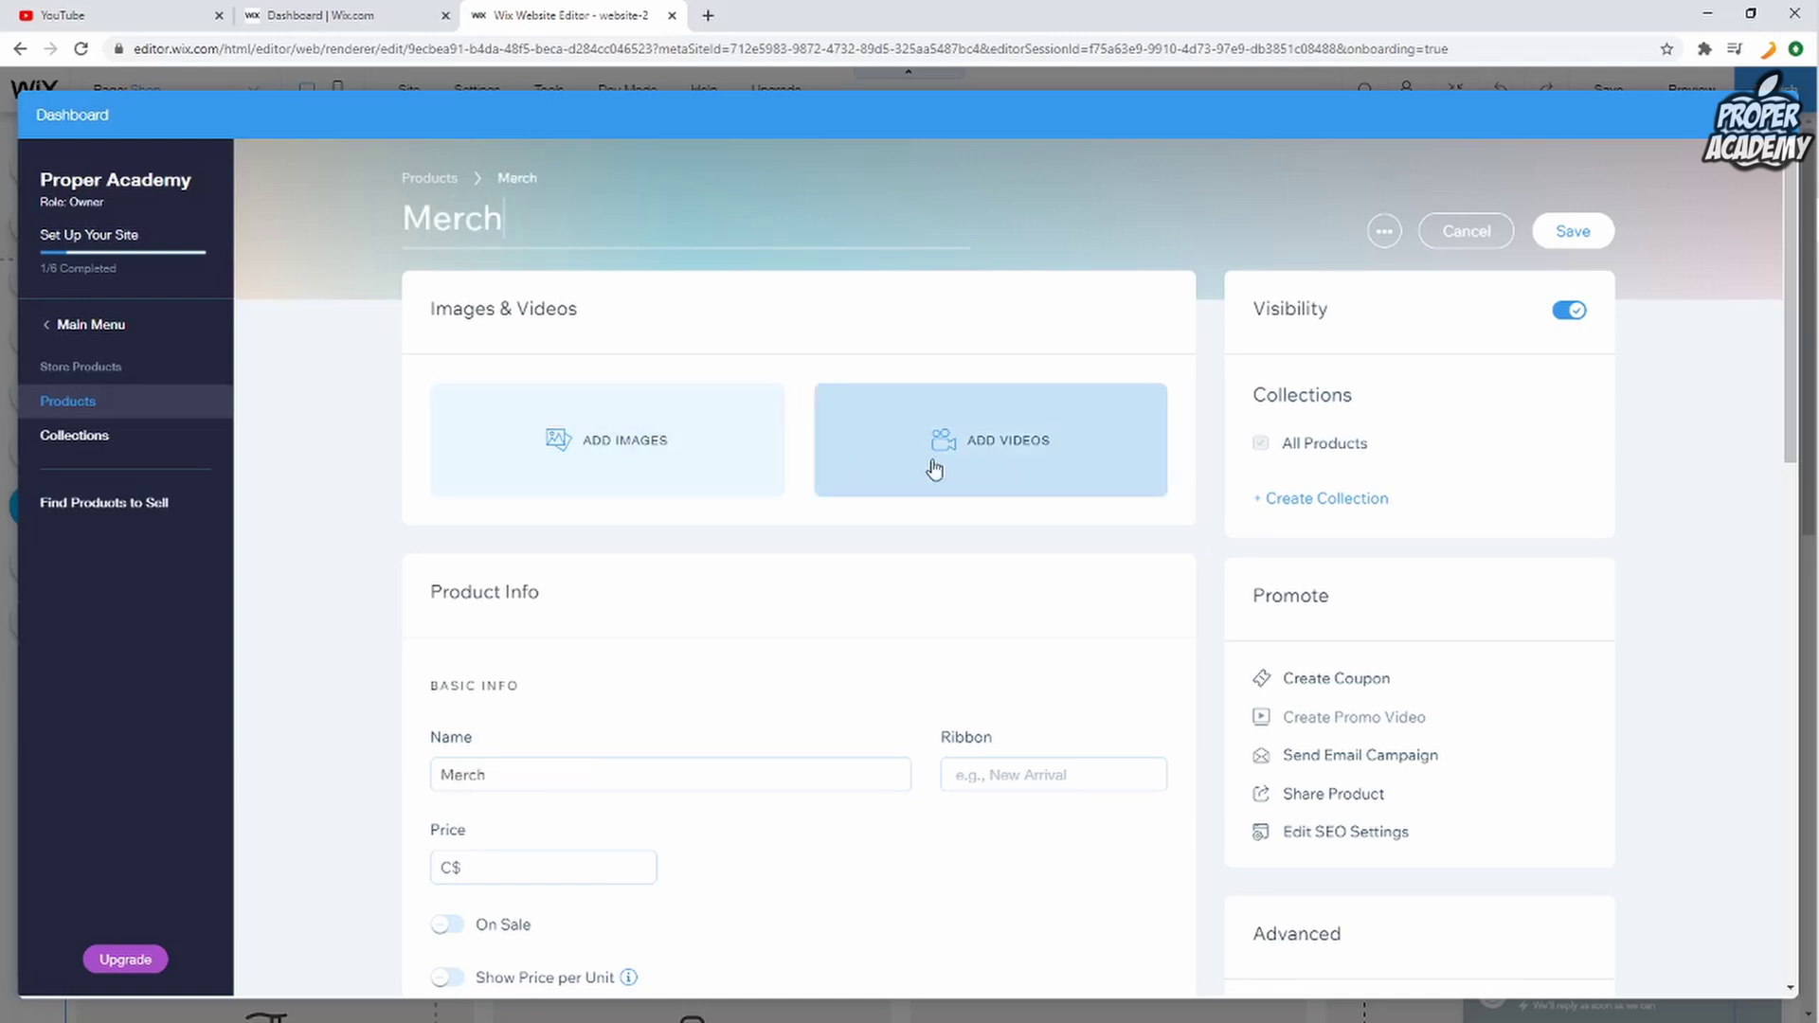
# Step: Add the Proper Academy Overlay.png logo as the product image
pyautogui.click(607, 417)
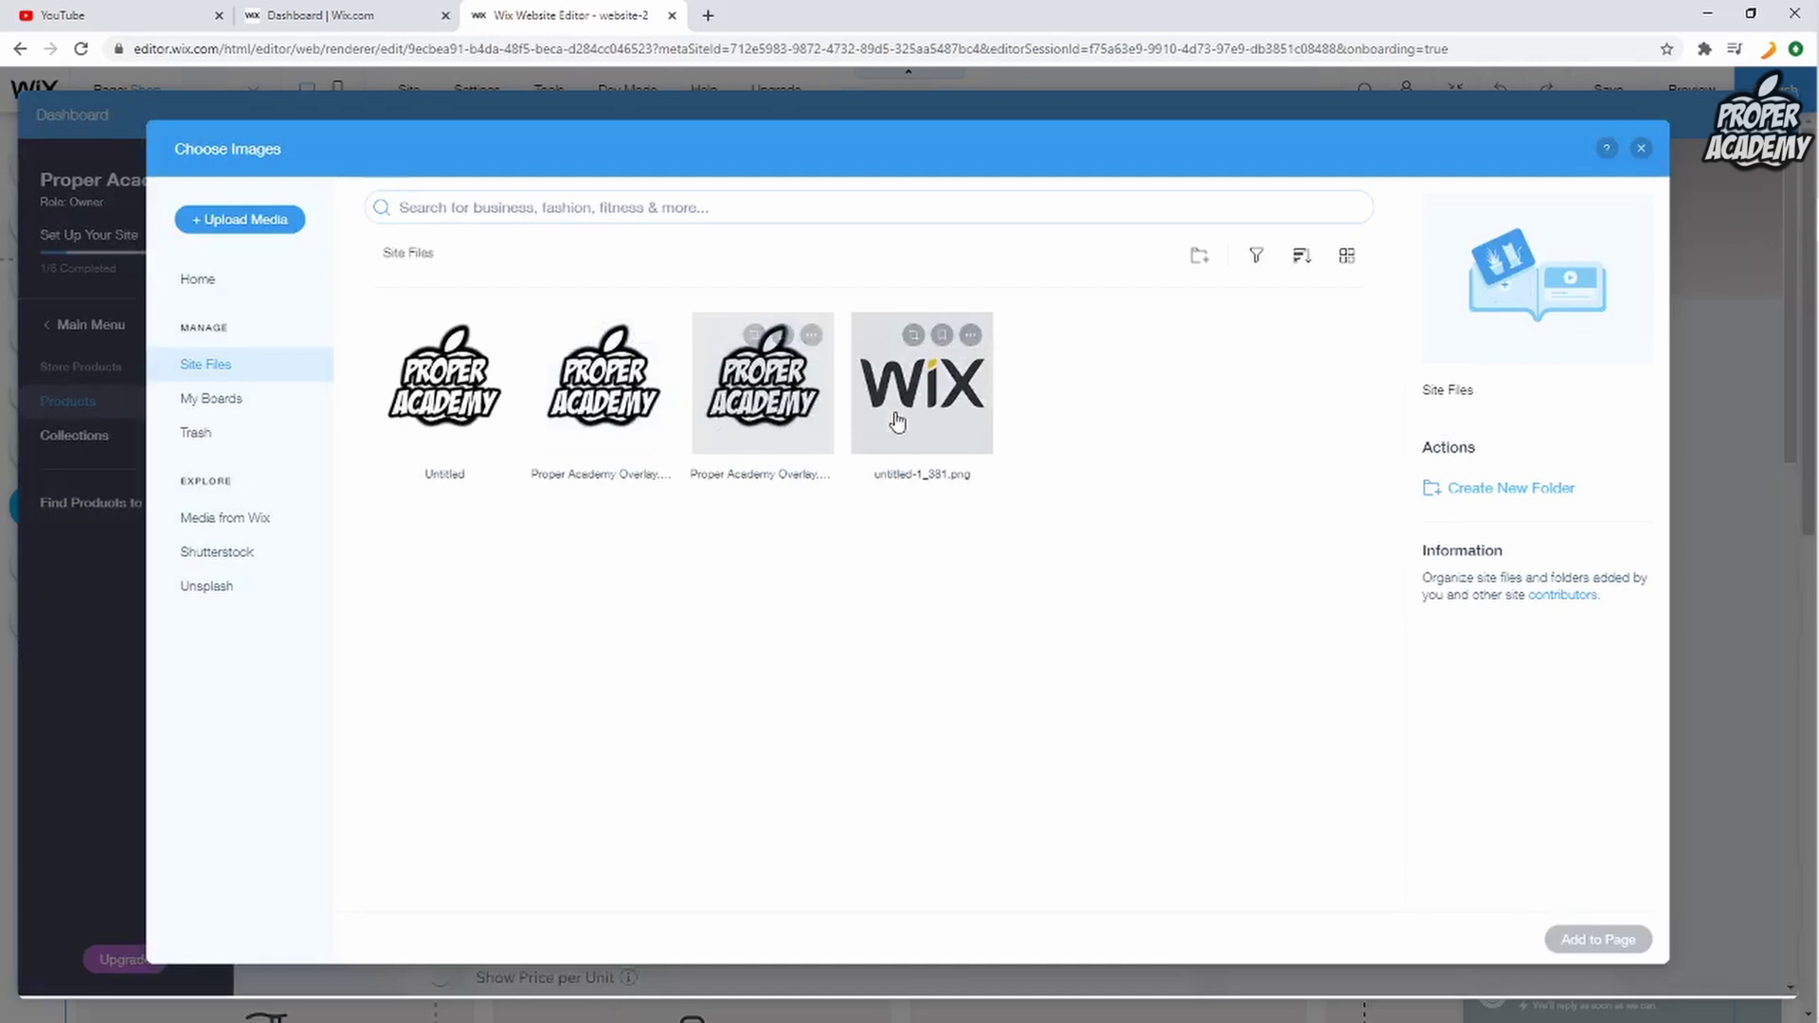
pyautogui.click(769, 416)
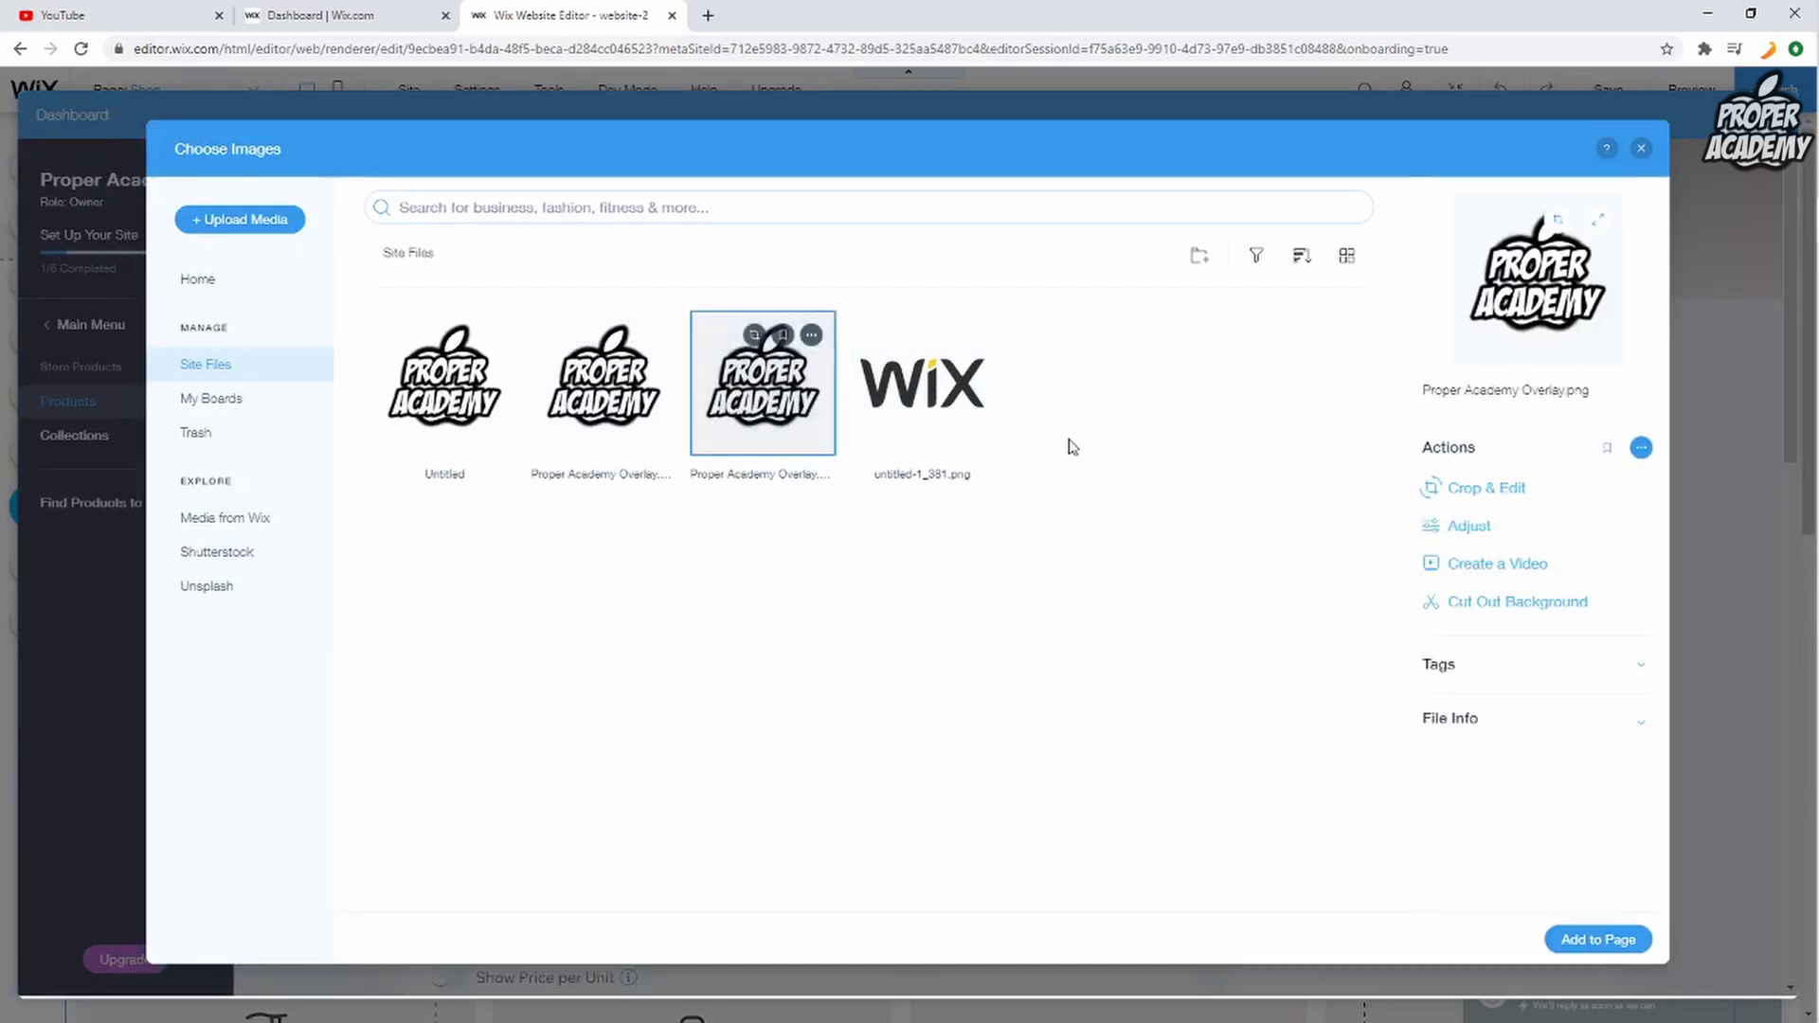
pyautogui.click(1577, 942)
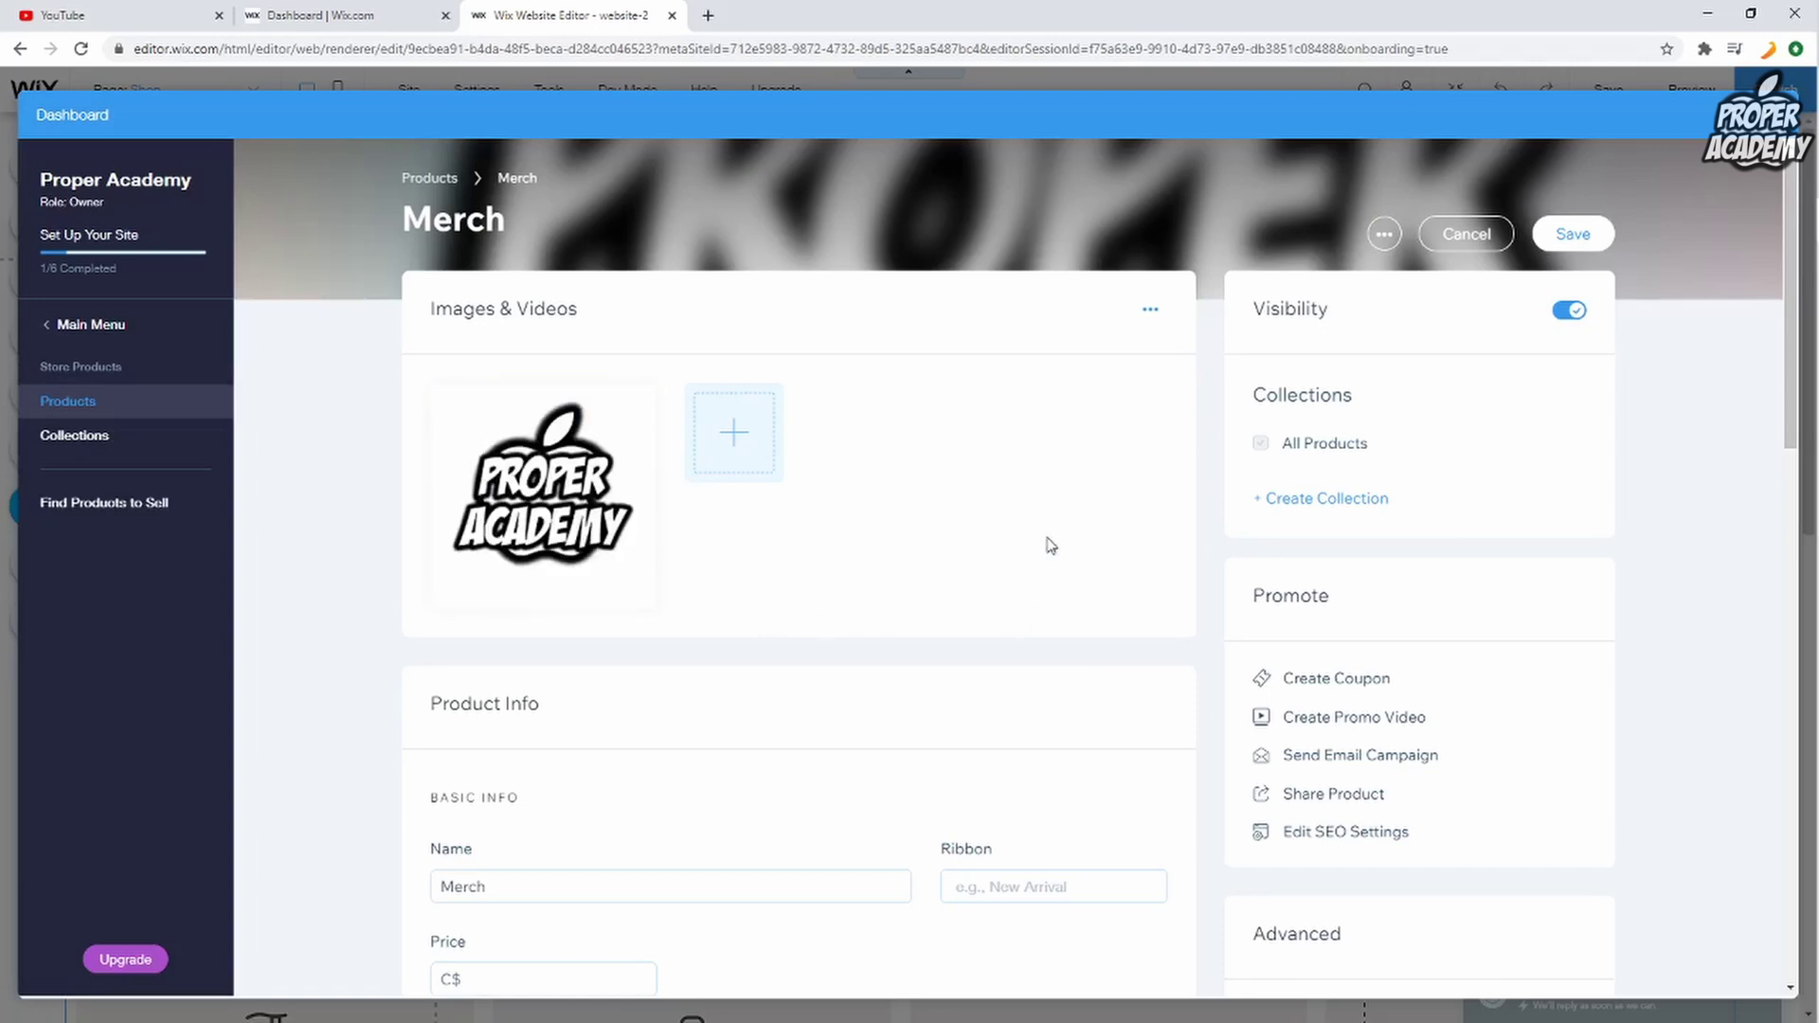
# Step: Rename the product from 'Merch' to 'T-Shirt'
pyautogui.scroll(-5, 1033, 540)
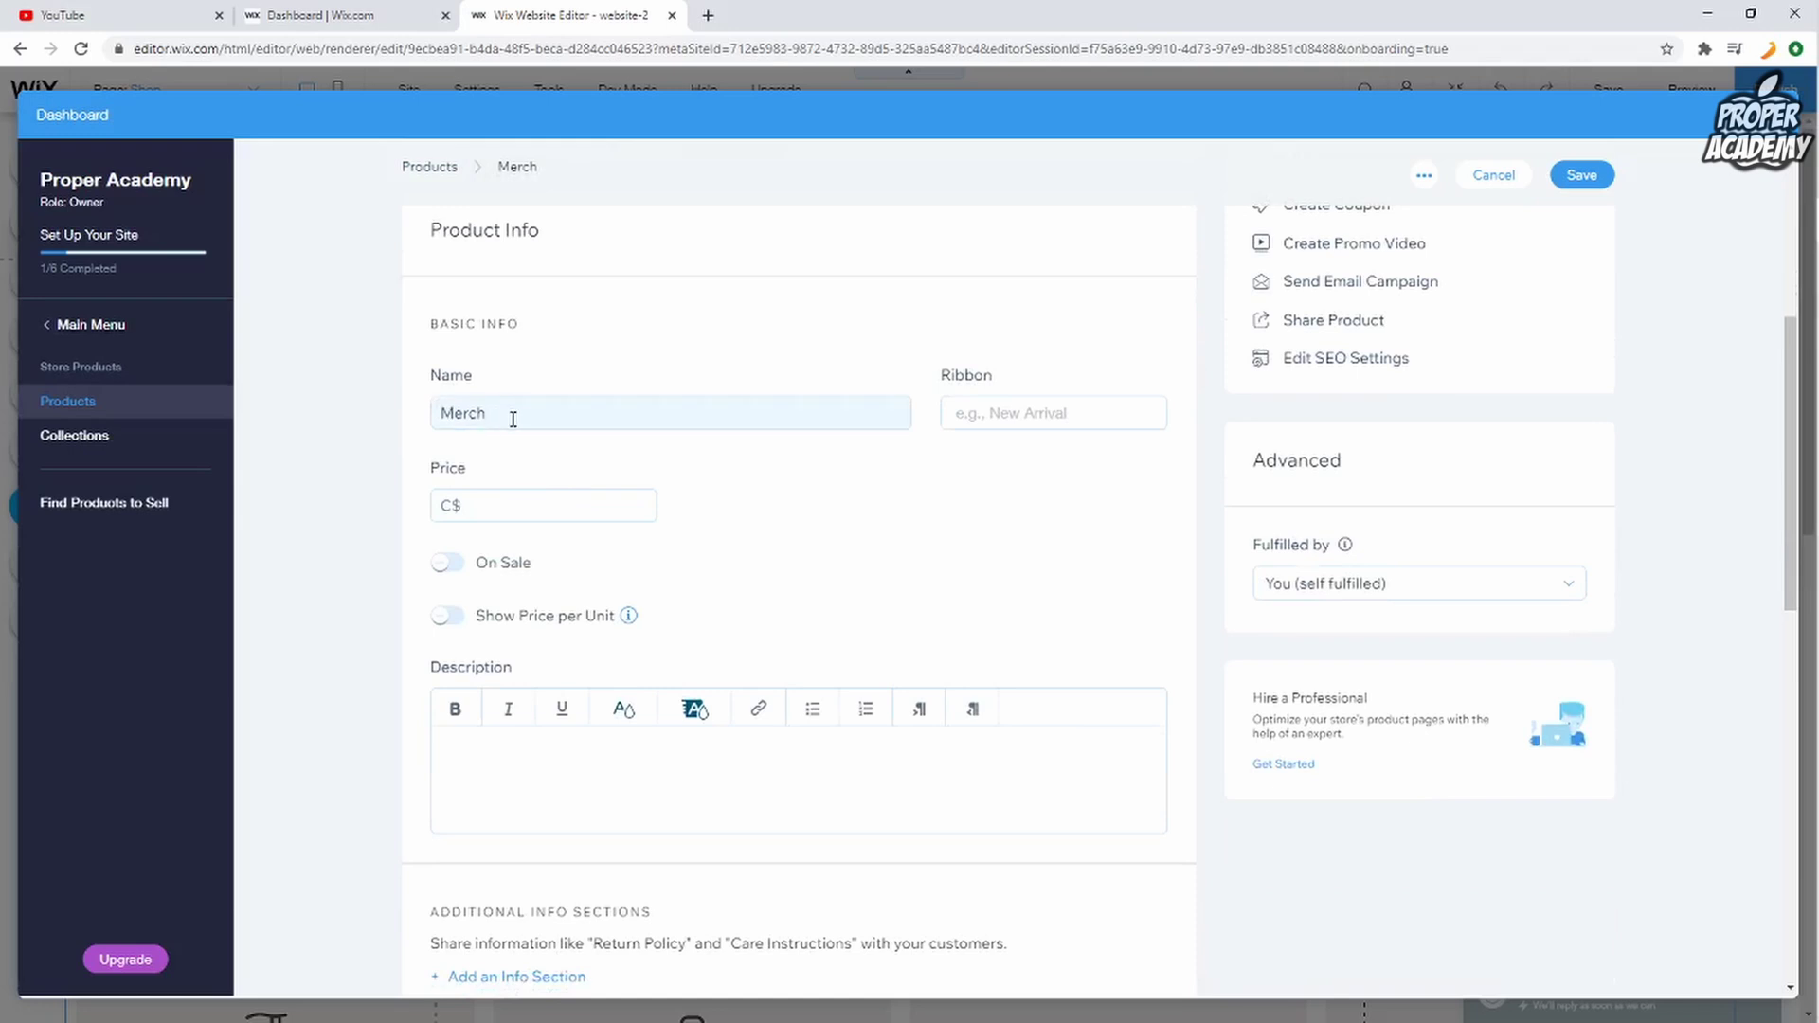
pyautogui.click(453, 416)
pyautogui.write('T')
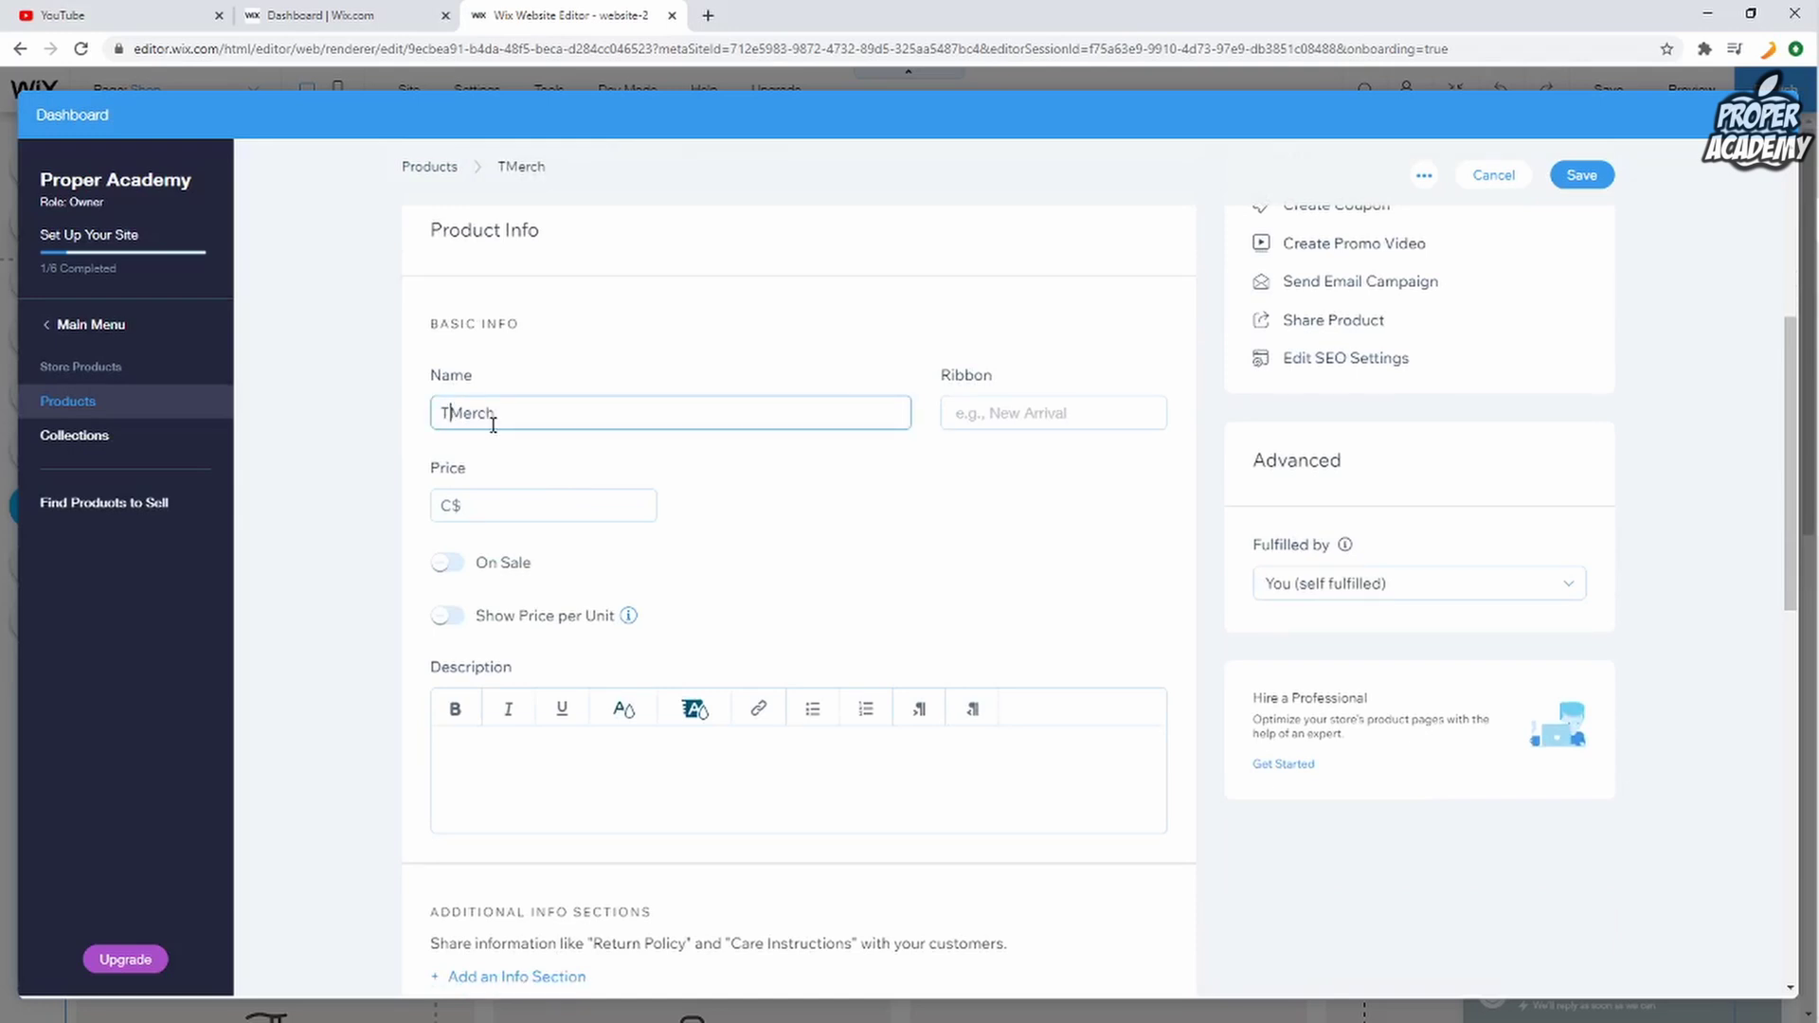
pyautogui.write('=')
pyautogui.press('BackSpace')
pyautogui.write('-Shirt')
pyautogui.moveTo(542, 413); pyautogui.dragTo(491, 410)
pyautogui.press('BackSpace')
# Step: Price the T-Shirt at 29.99 and put it on sale for 24.99
pyautogui.click(586, 512)
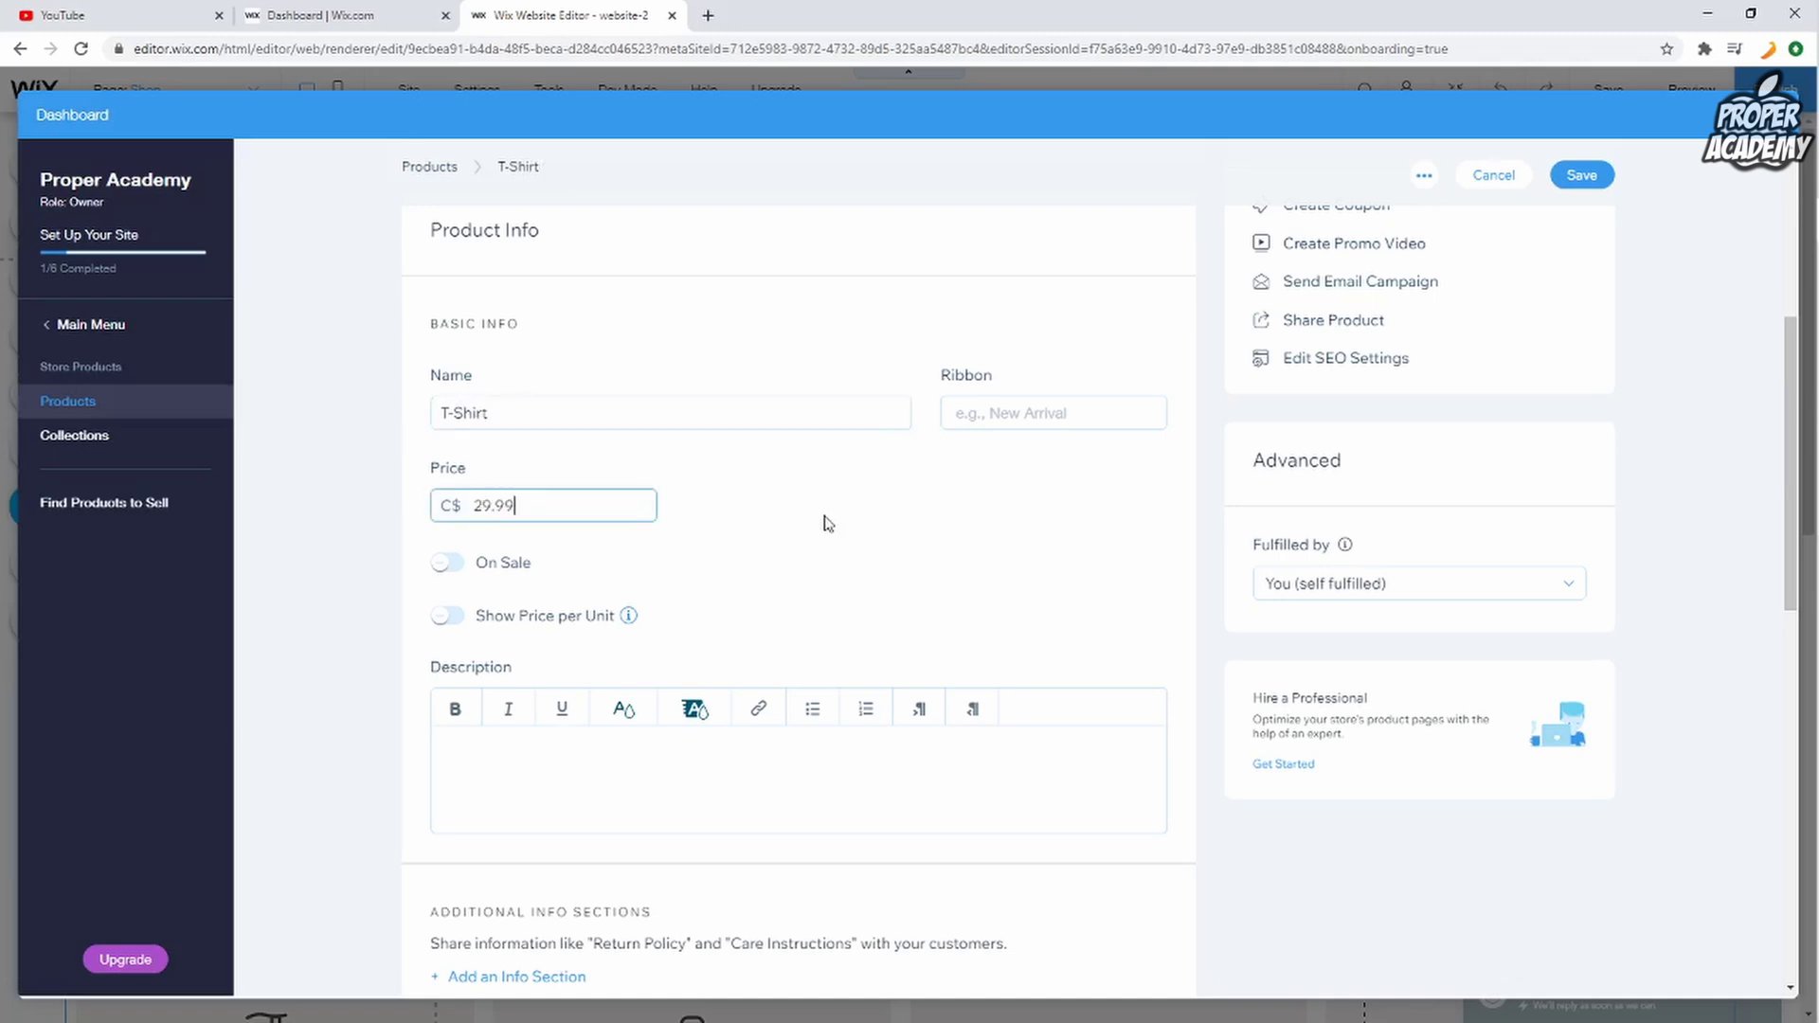
pyautogui.click(828, 523)
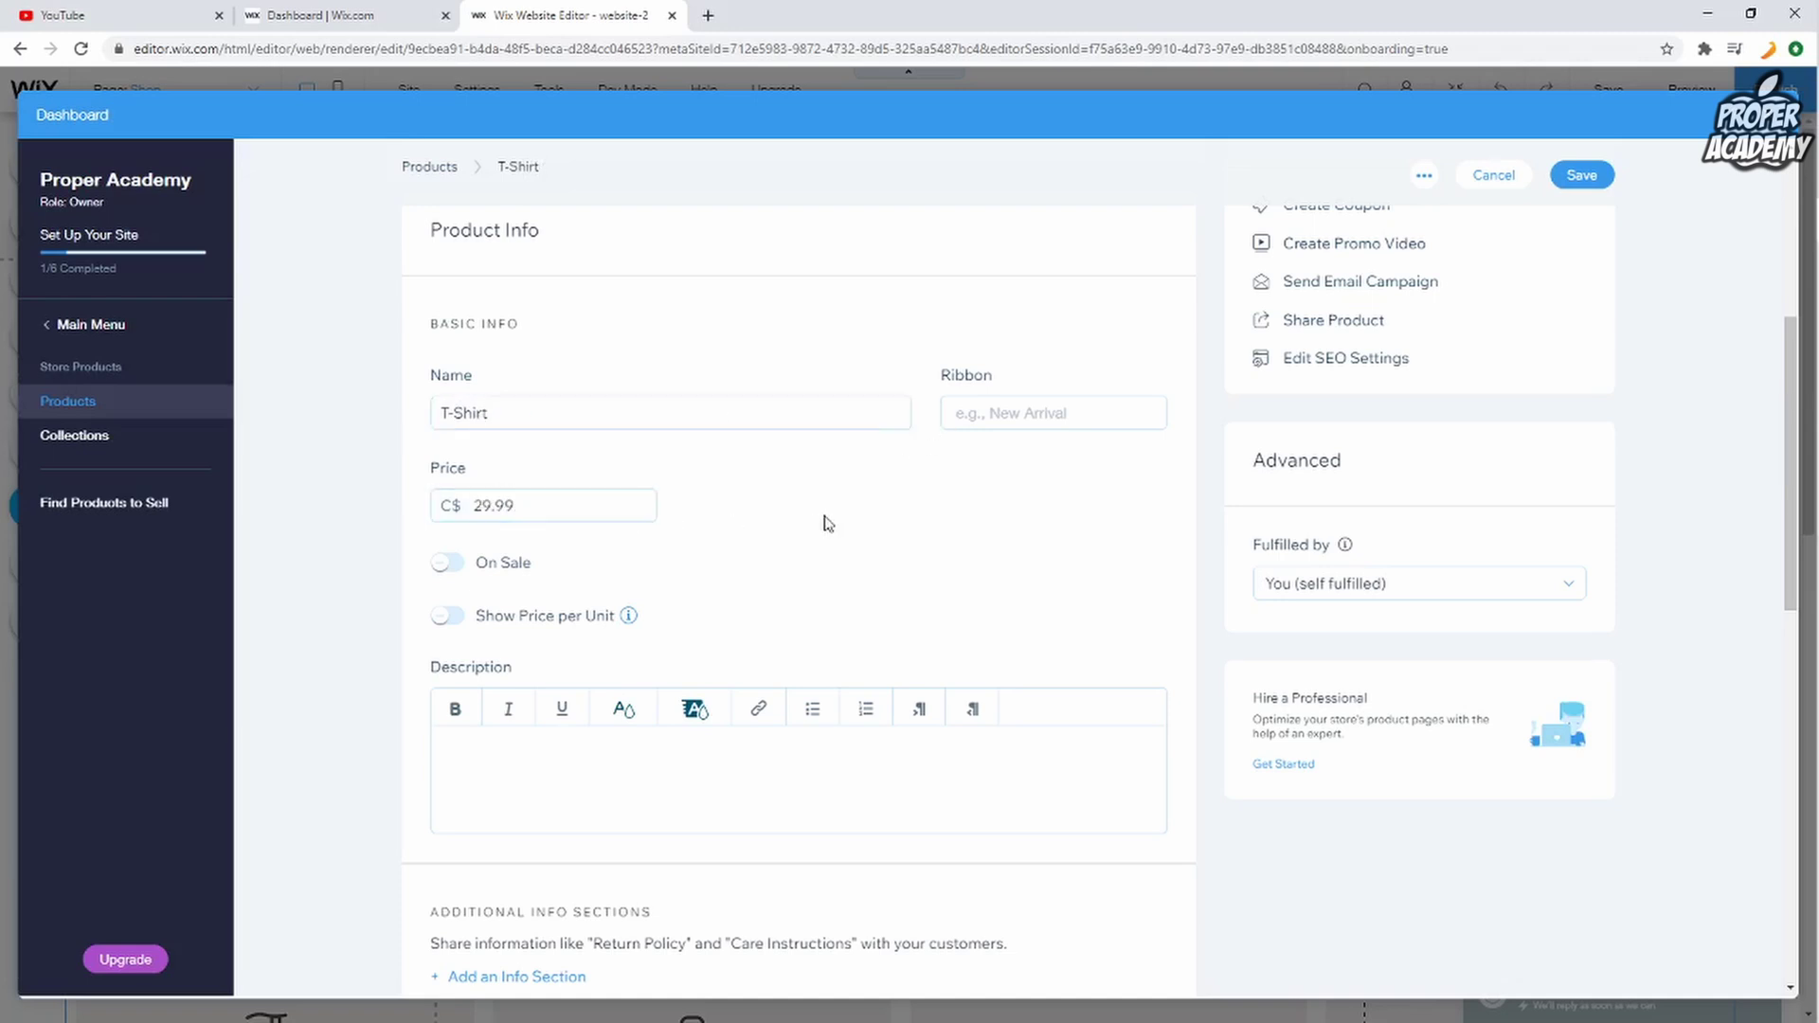
pyautogui.click(461, 573)
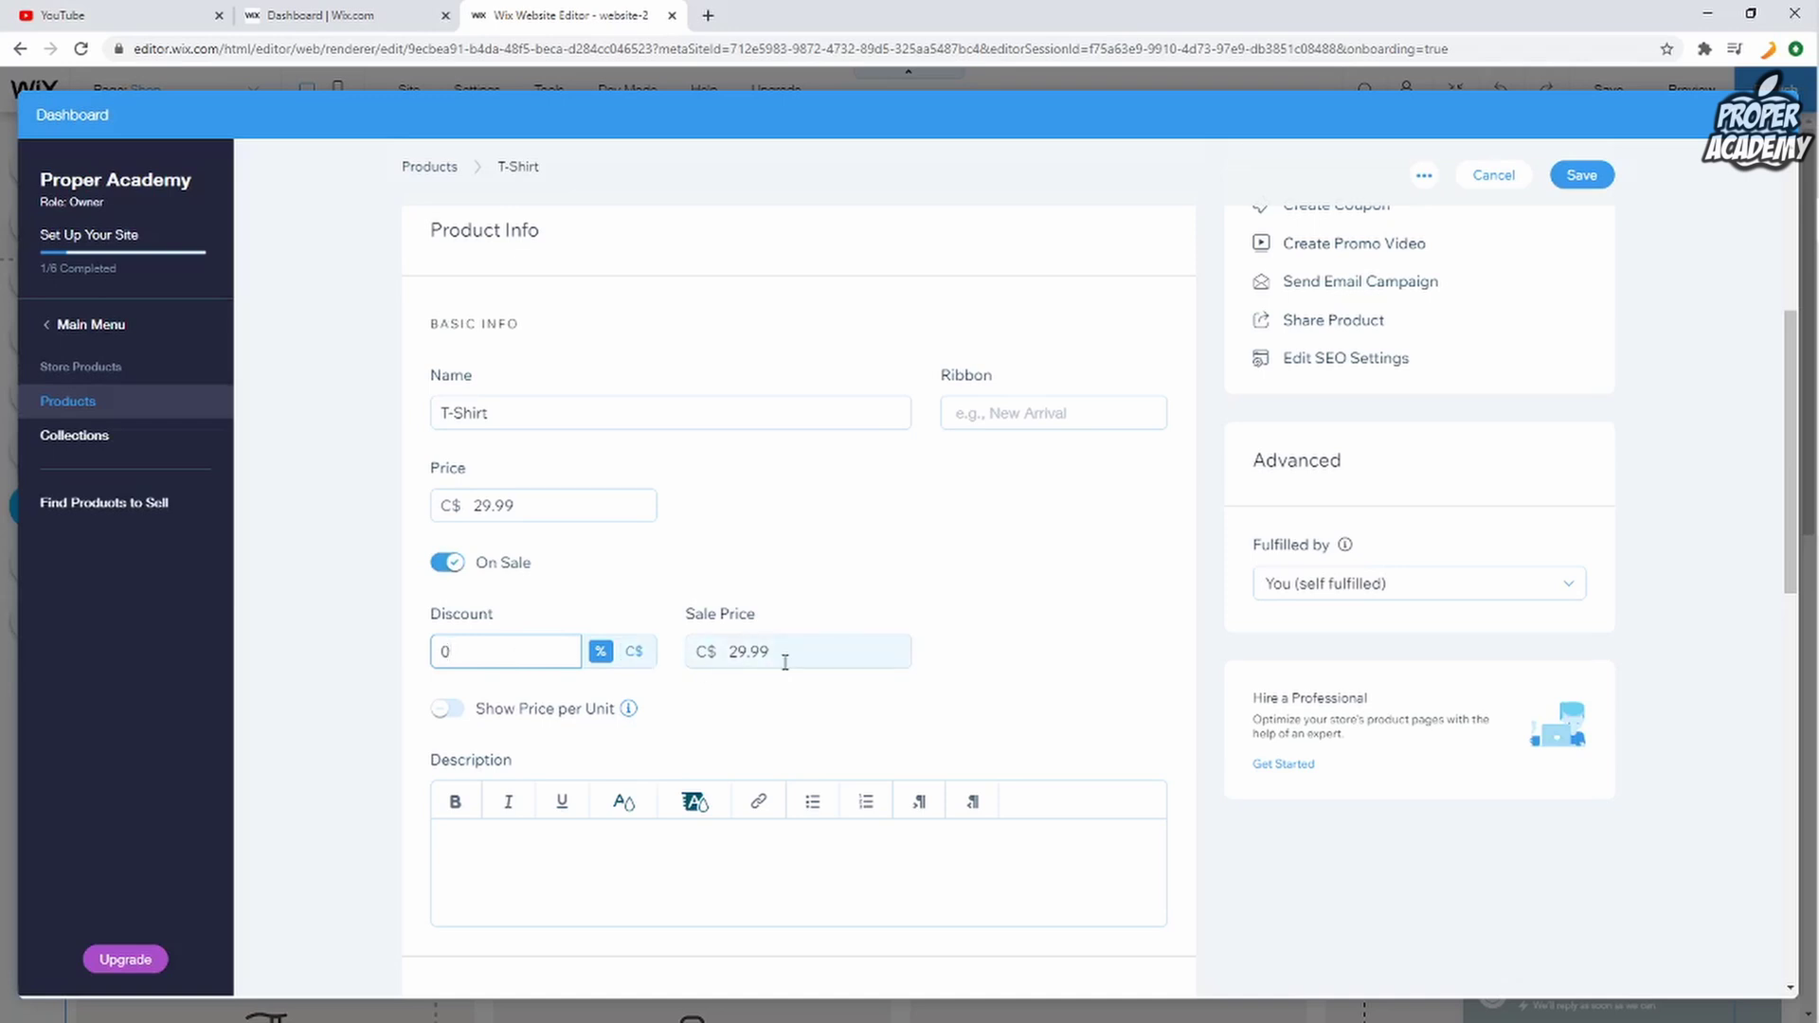
pyautogui.moveTo(800, 655); pyautogui.dragTo(730, 660)
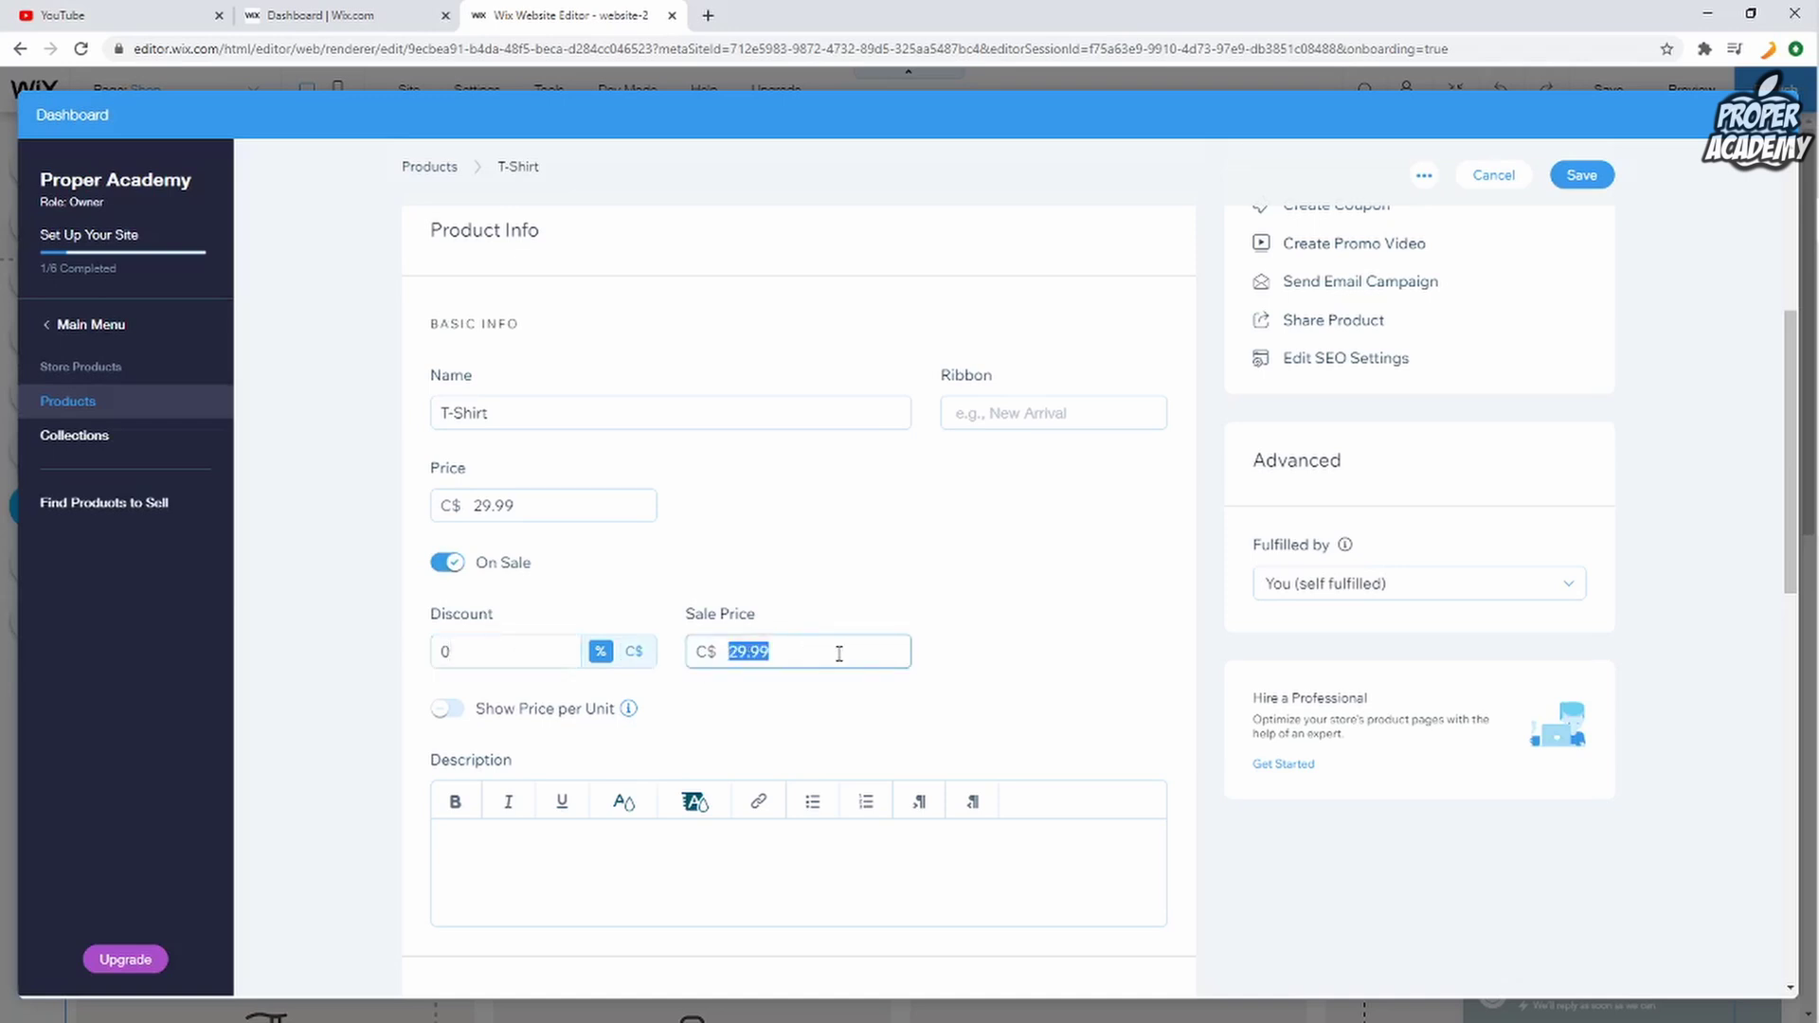
pyautogui.write('24.99')
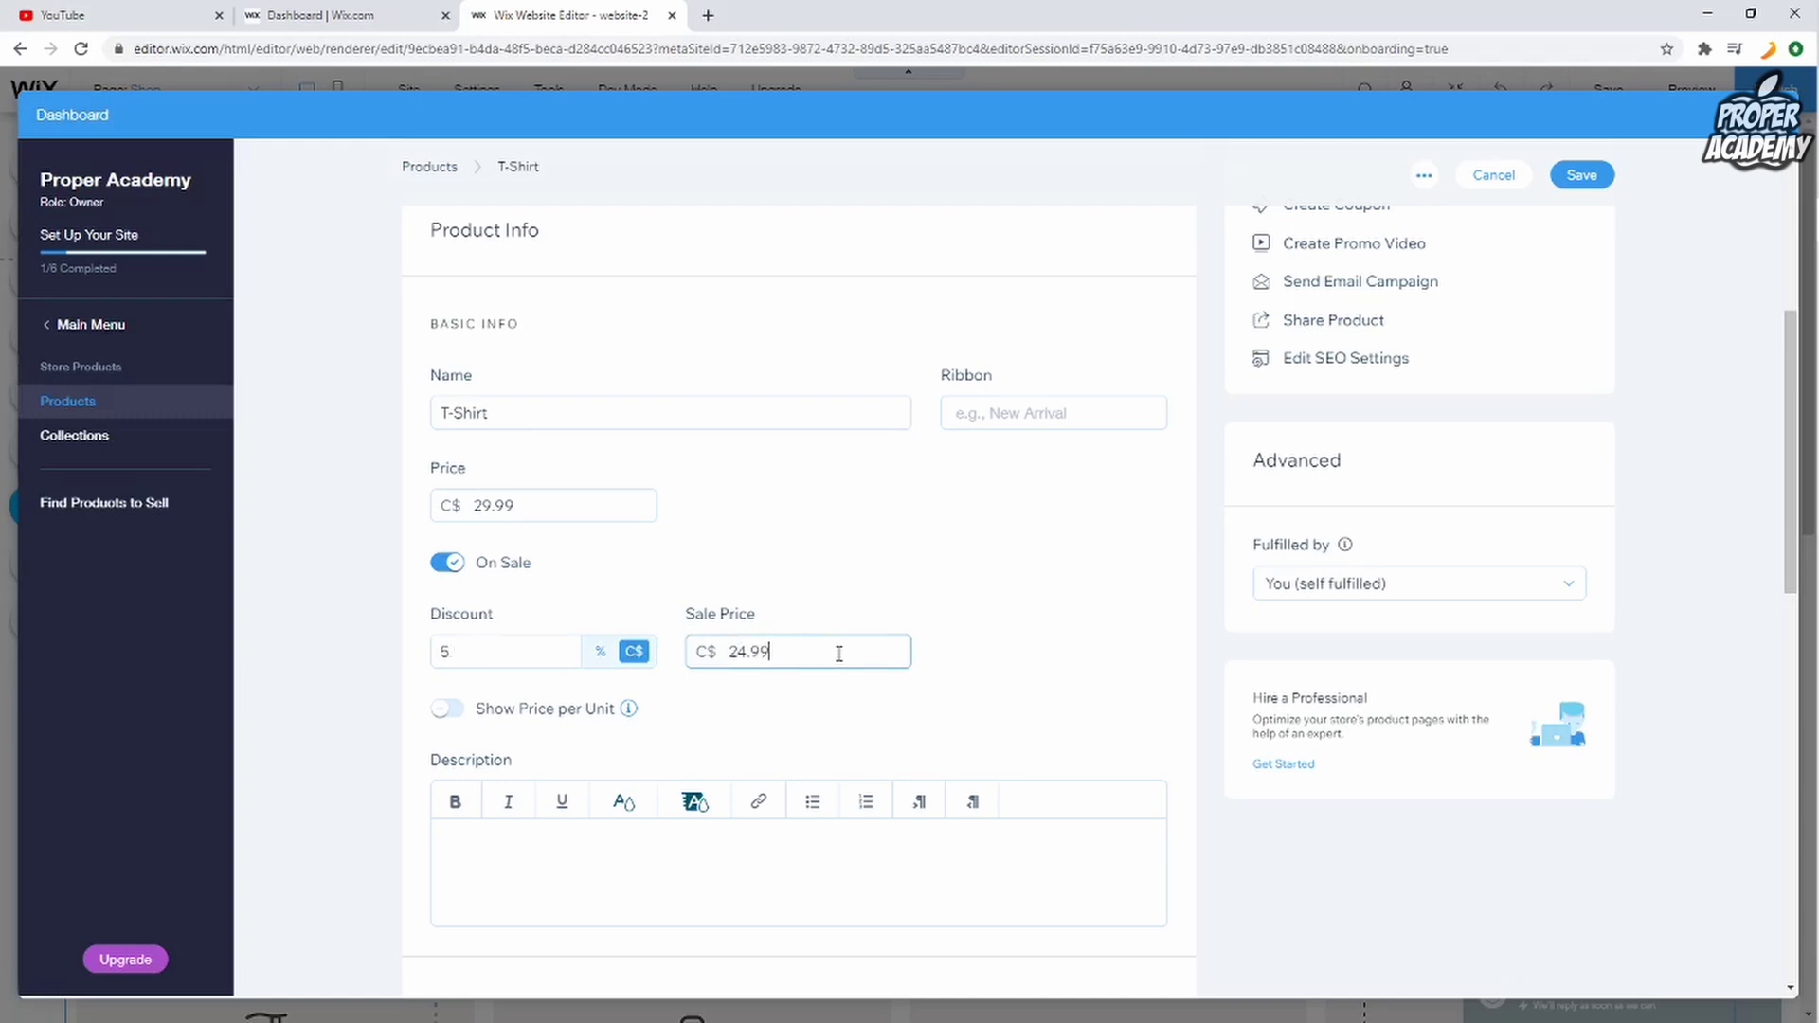
pyautogui.click(1070, 640)
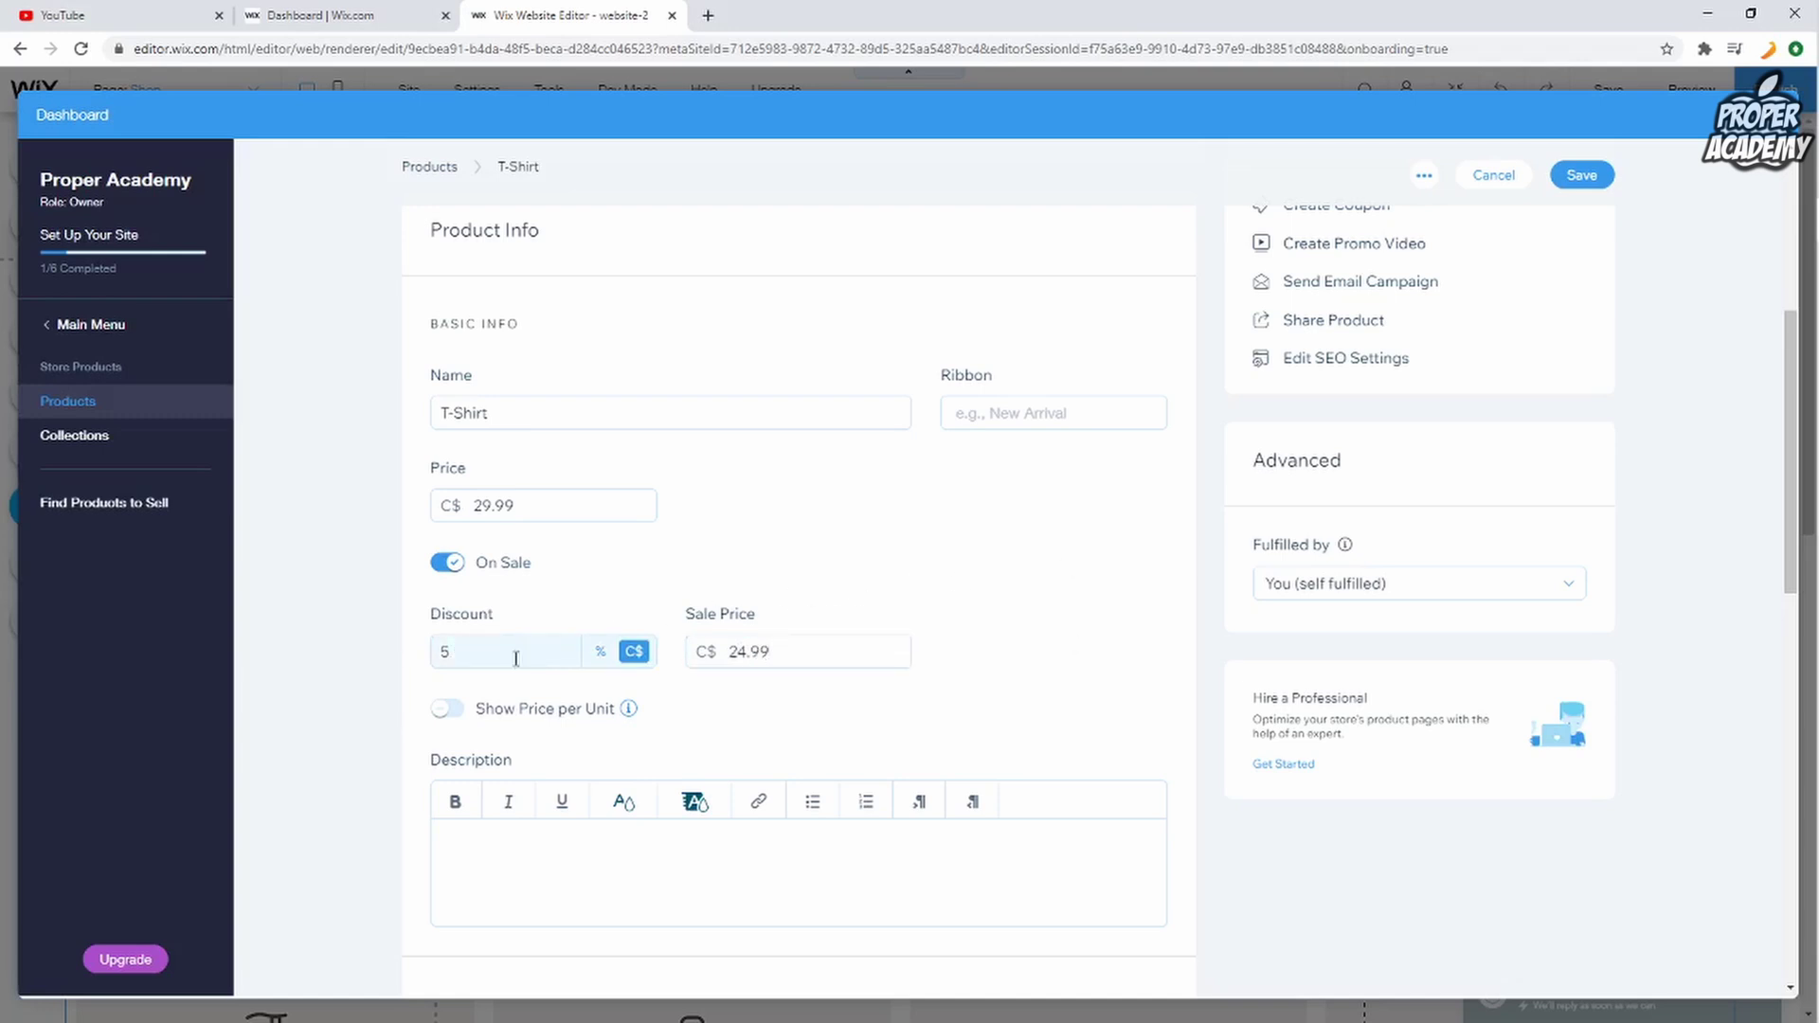
# Step: Enter the description 'Cotton T-Shirt Machine Washable' and scroll down to Product Options
pyautogui.scroll(-3, 559, 597)
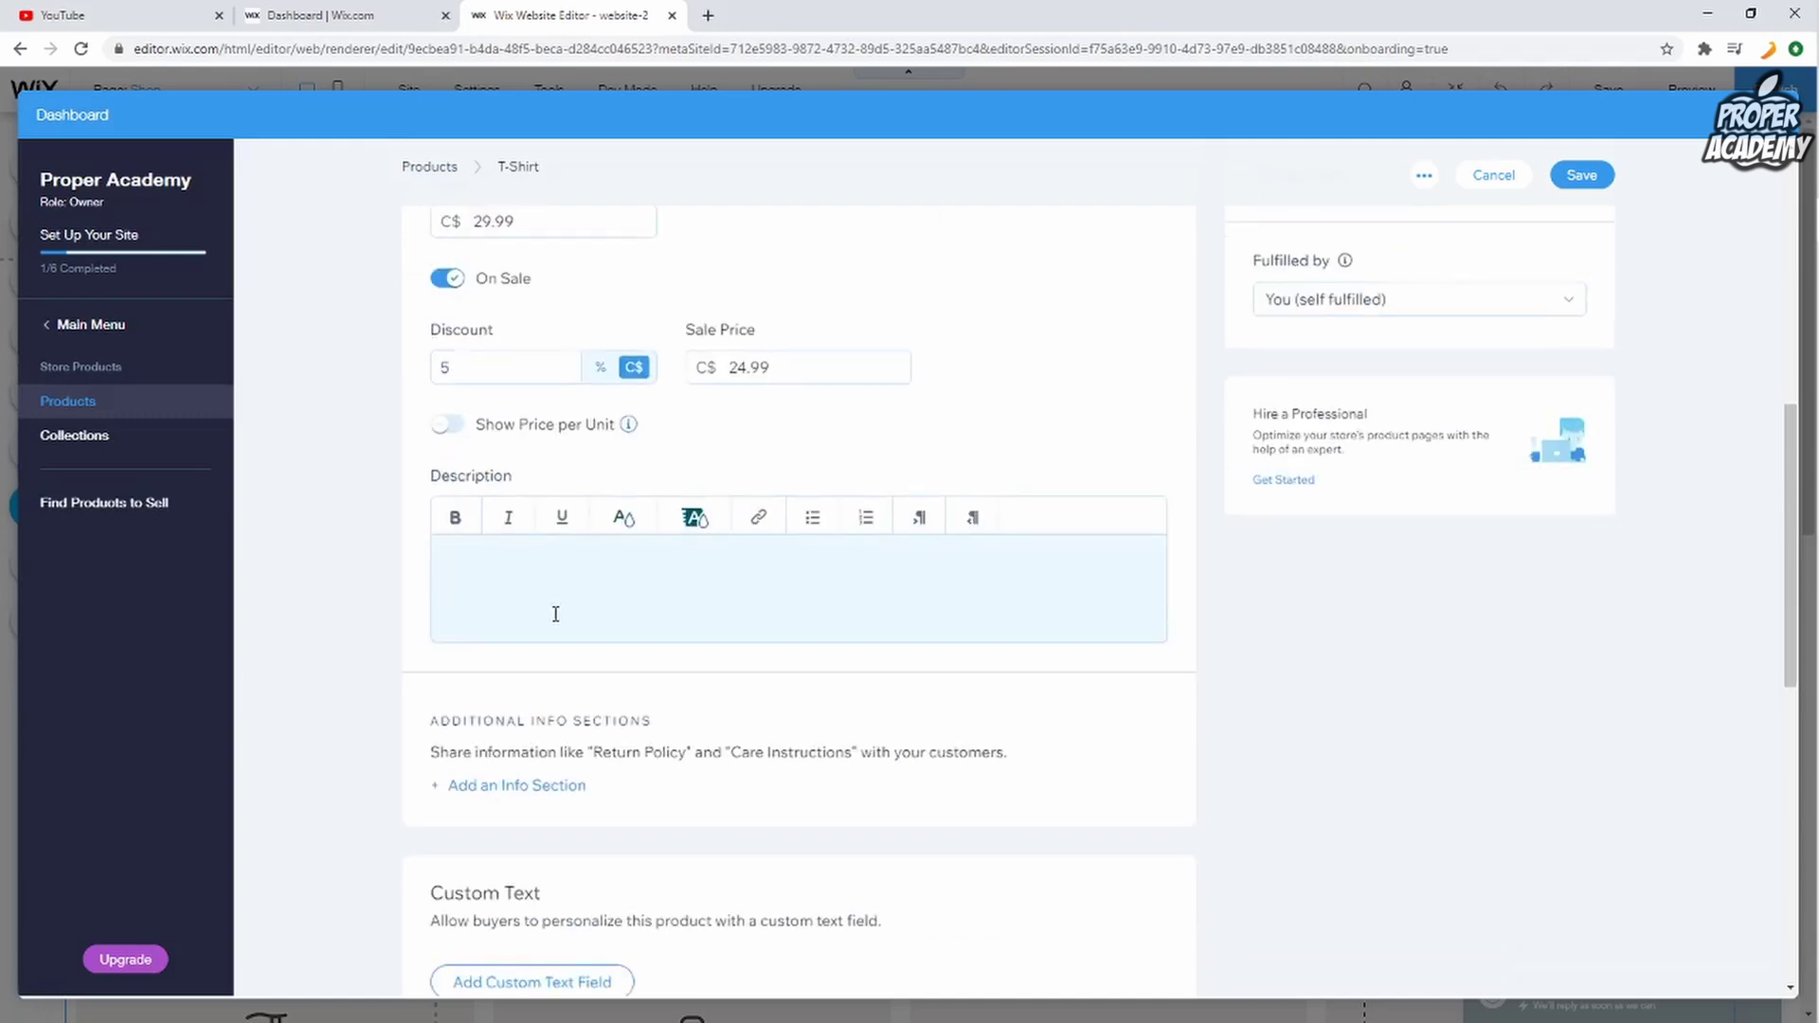
pyautogui.click(533, 579)
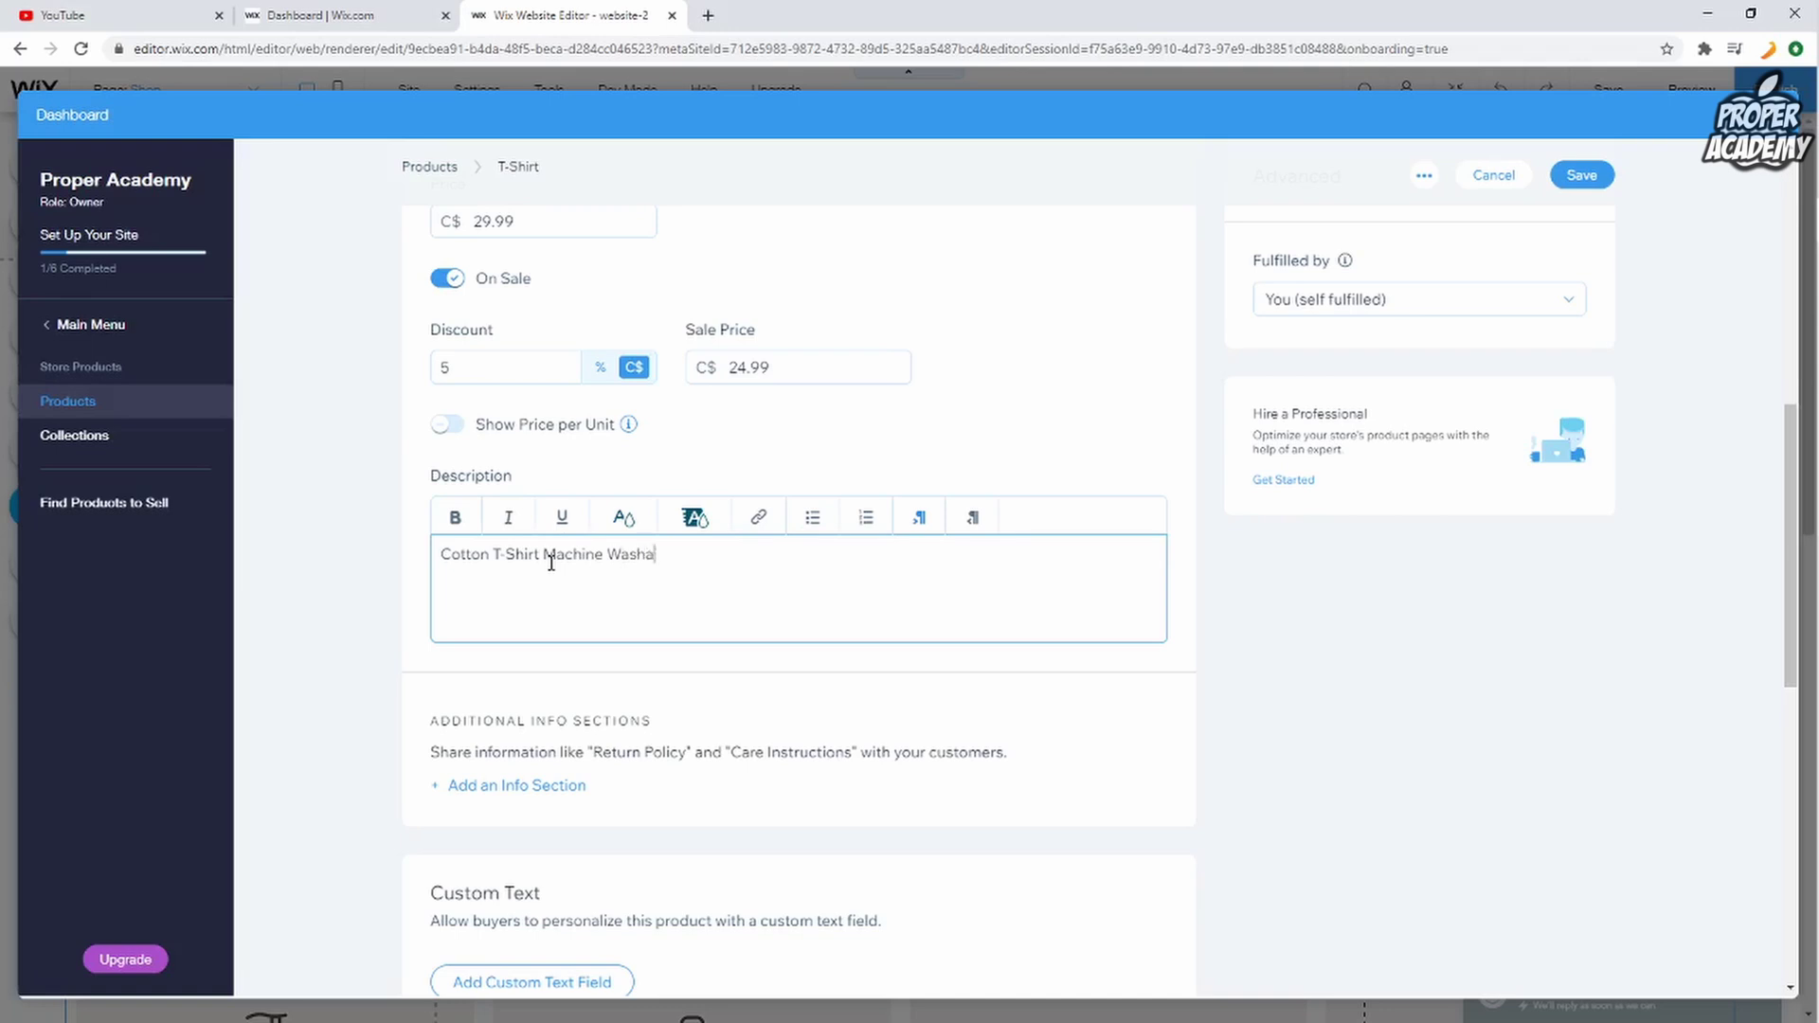
pyautogui.click(665, 675)
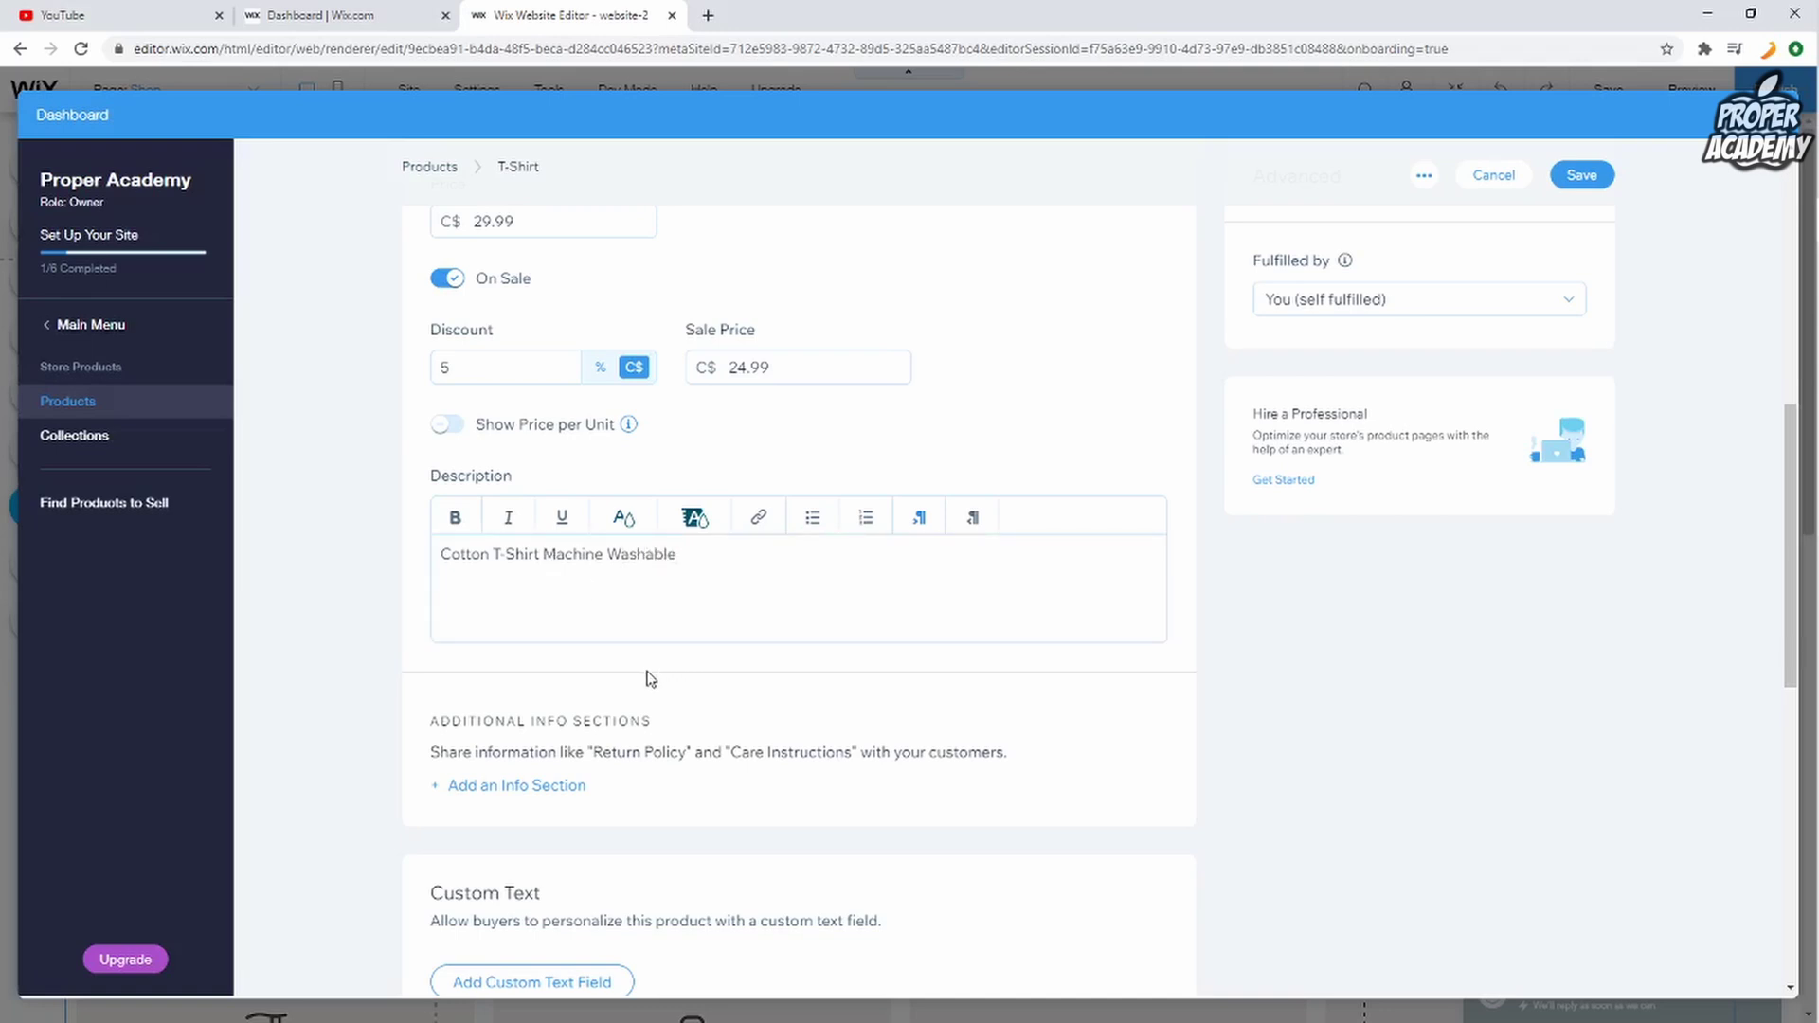
pyautogui.scroll(-1, 637, 554)
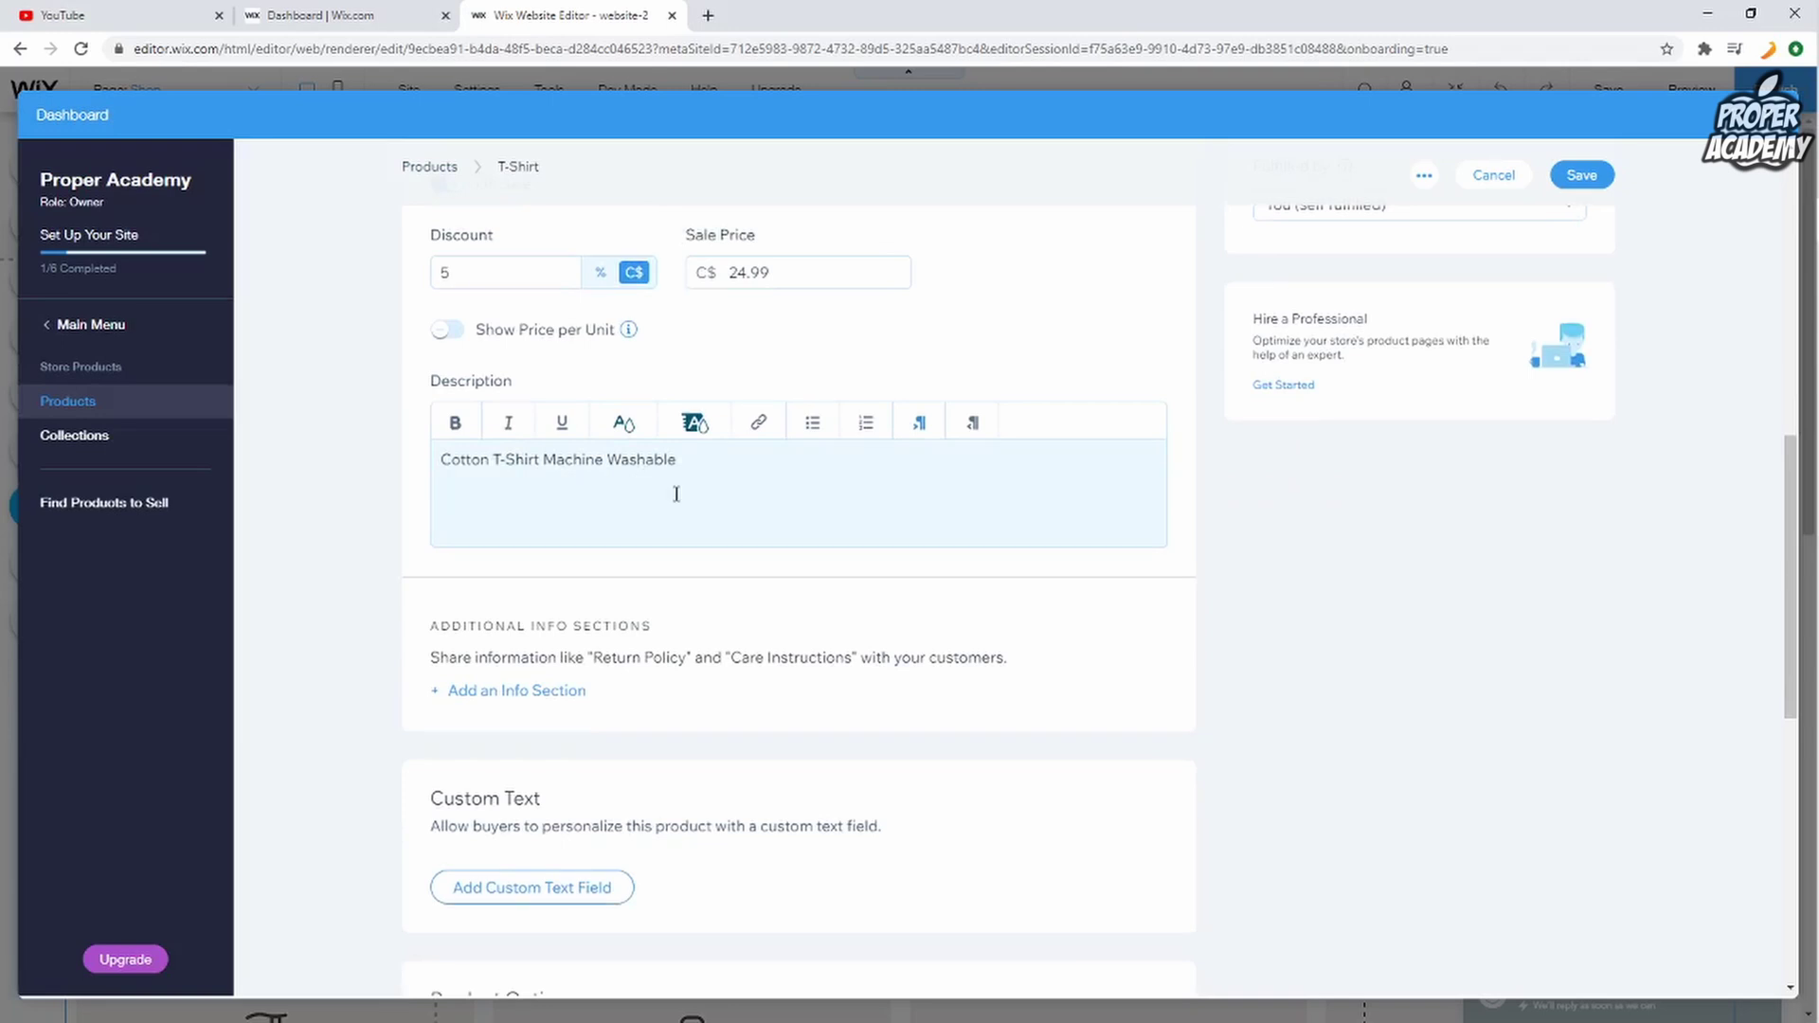
pyautogui.scroll(-2, 676, 493)
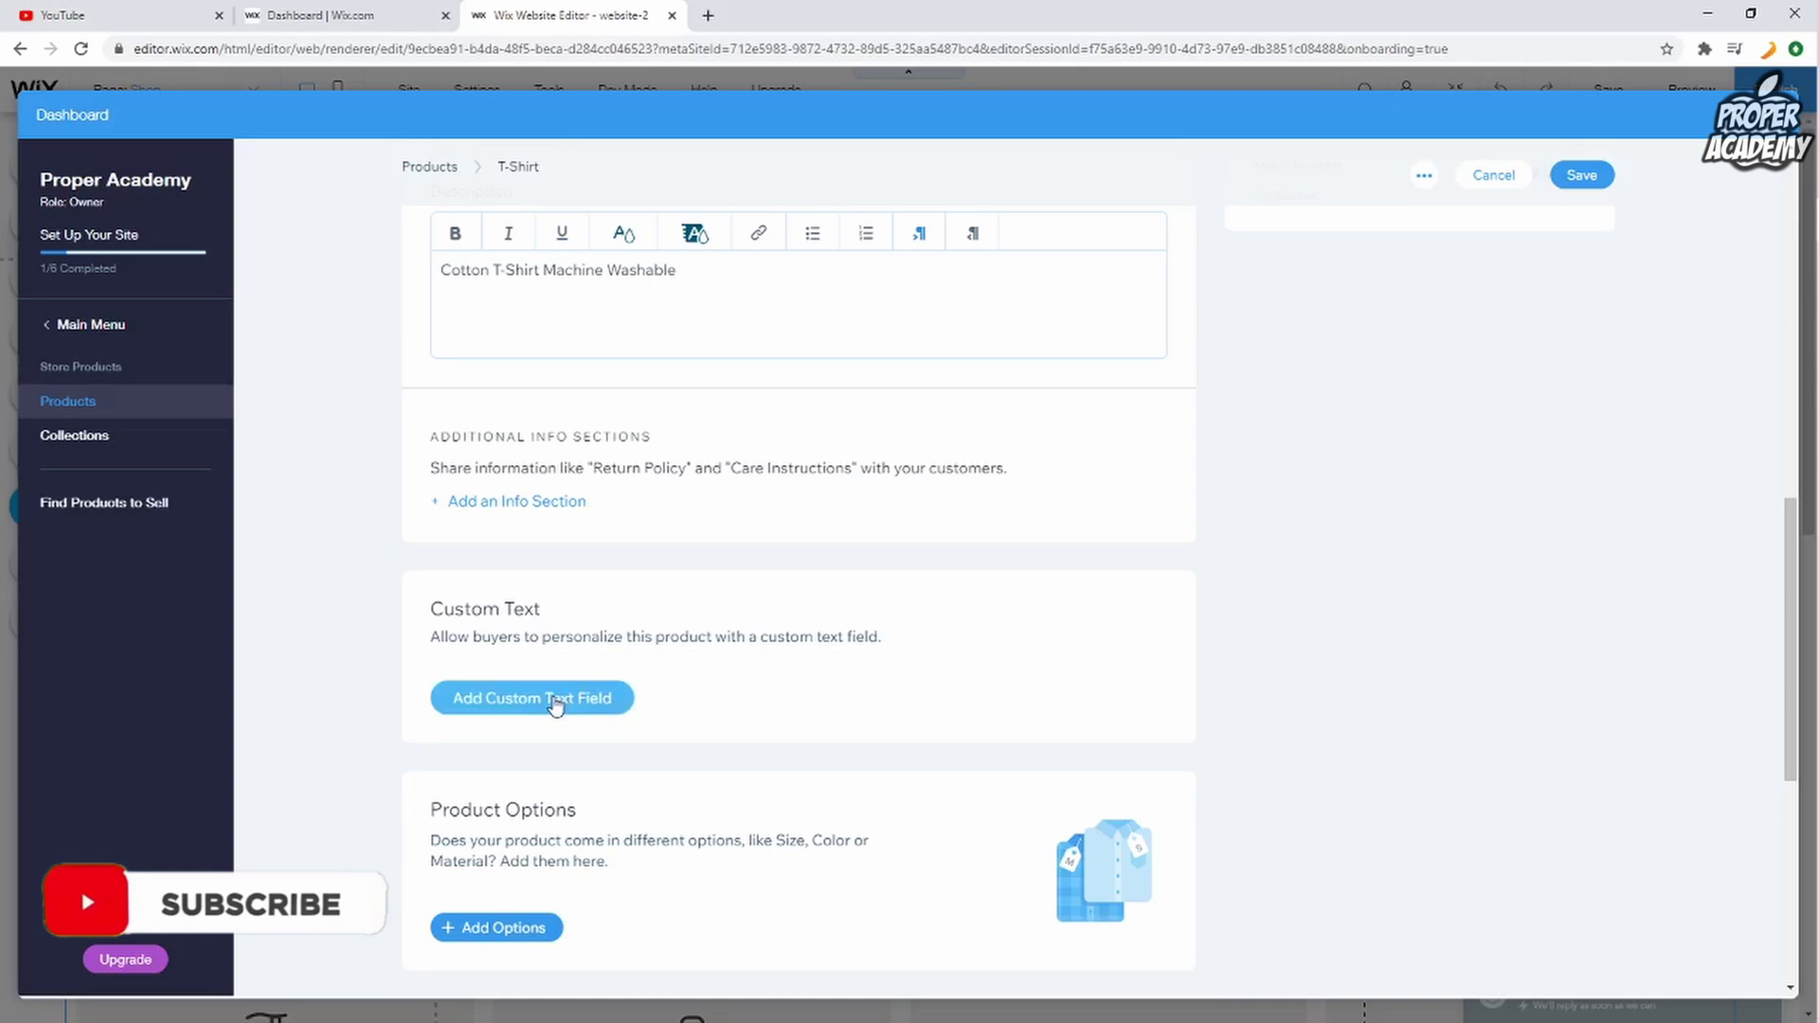
pyautogui.scroll(-2, 562, 699)
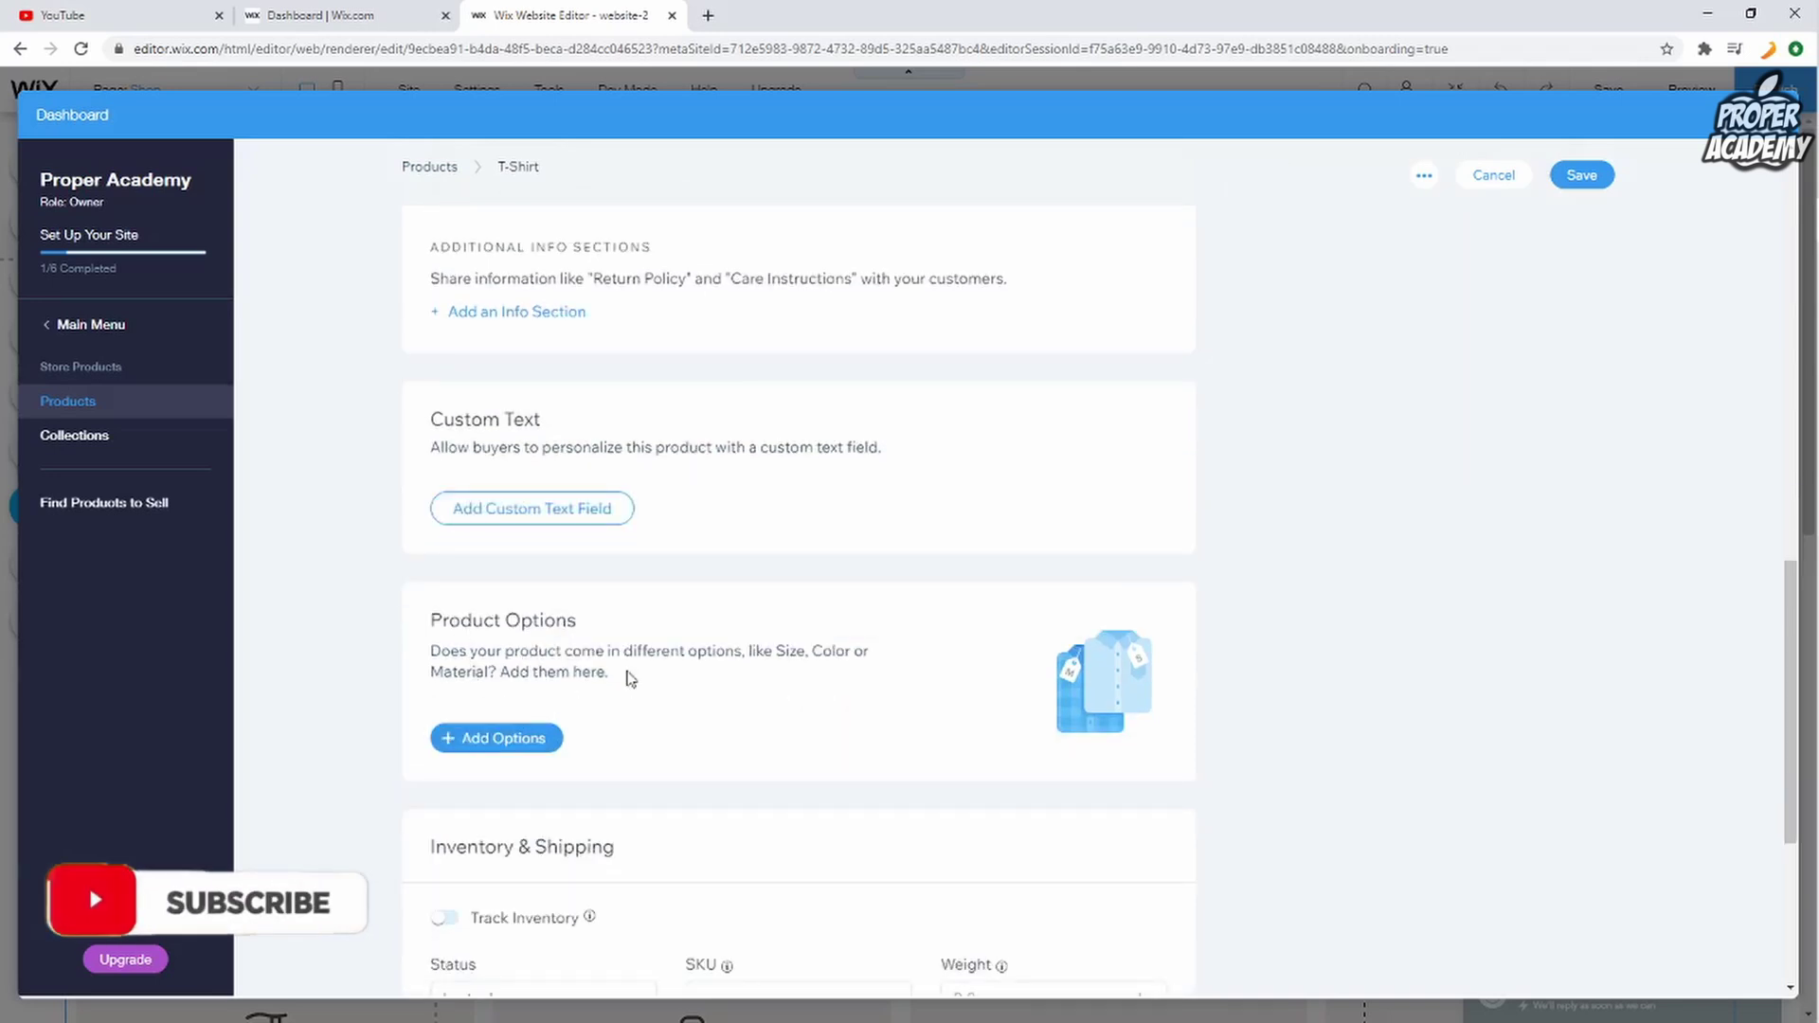
pyautogui.scroll(-2, 668, 687)
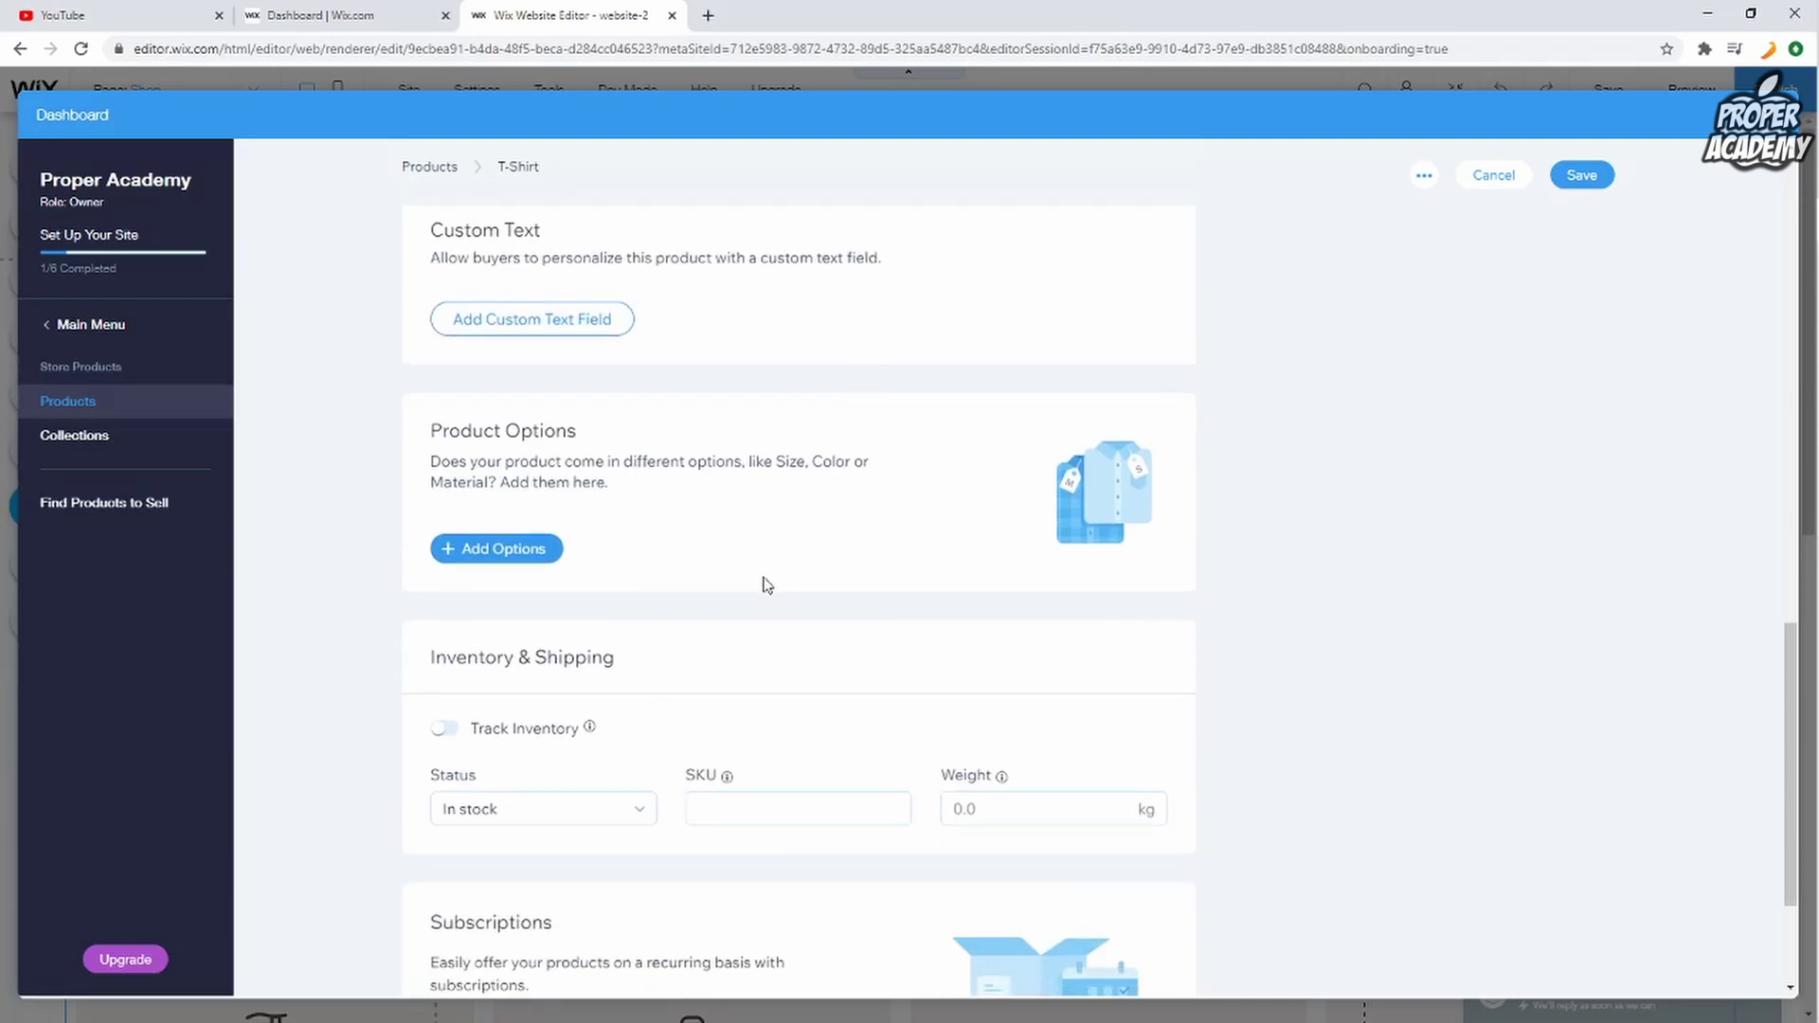
# Step: Create a new product option named 'S' shown as a list
pyautogui.click(514, 557)
pyautogui.moveTo(807, 545)
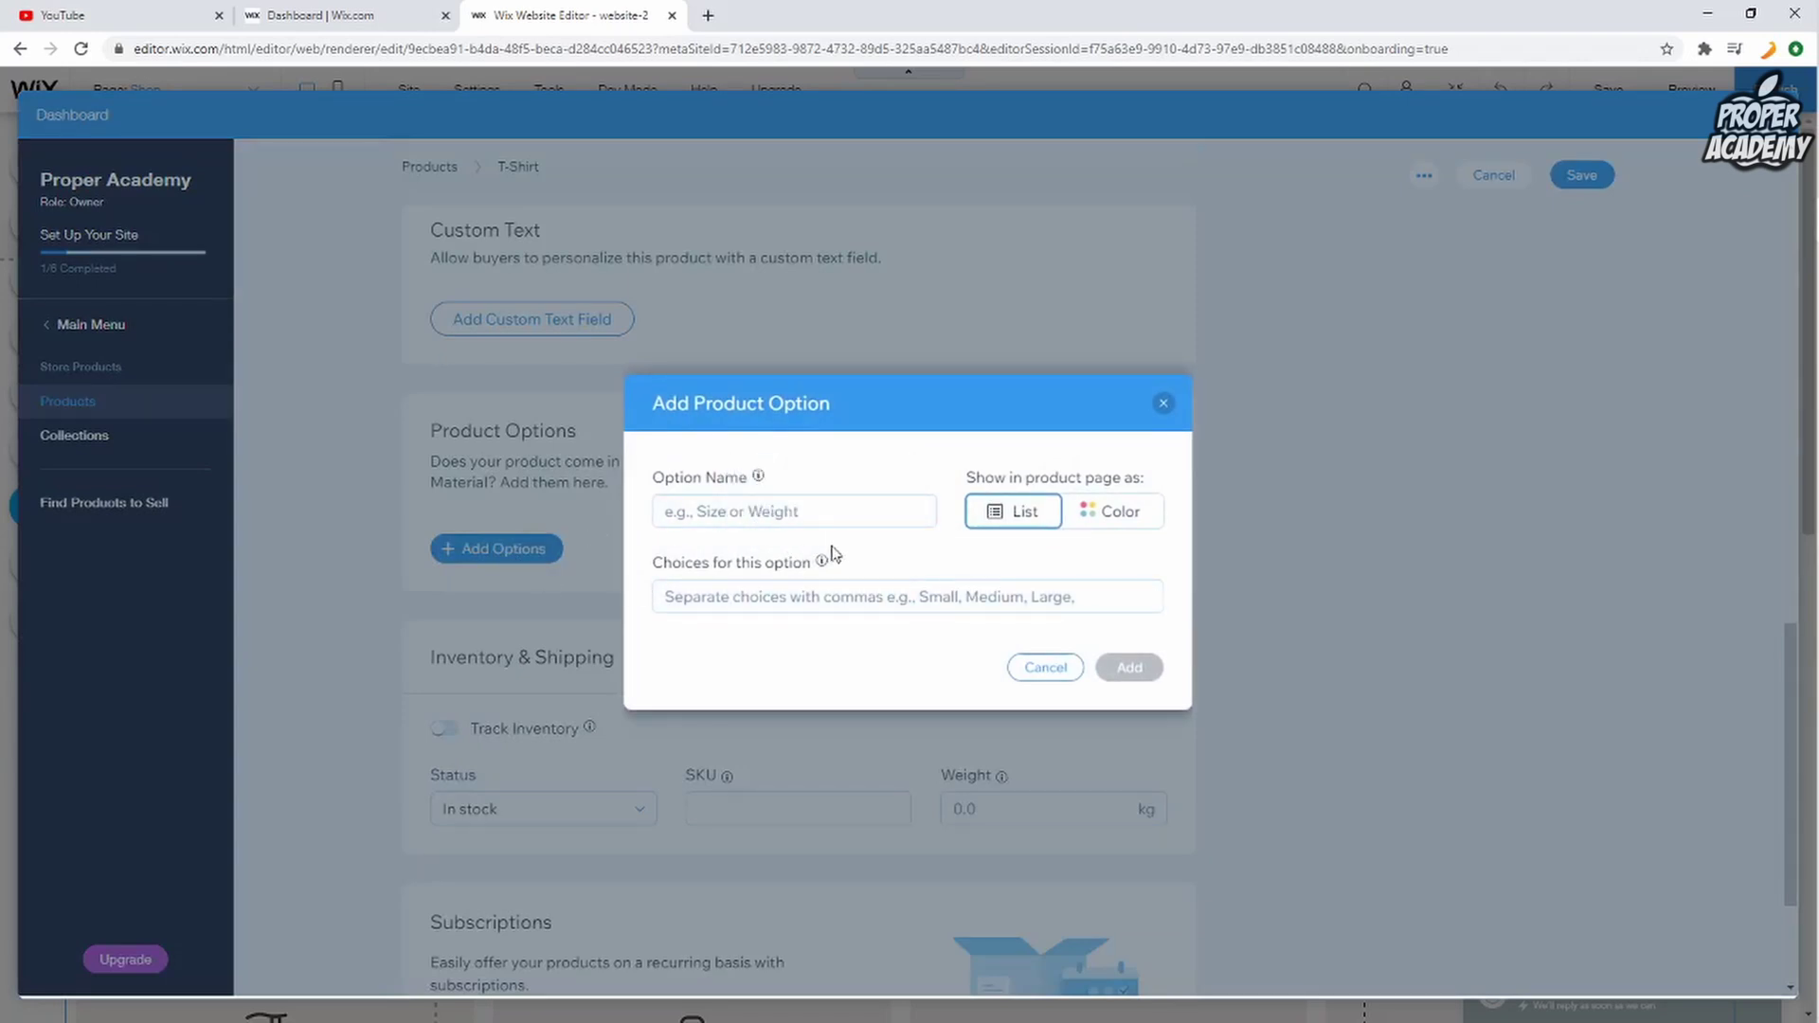
pyautogui.click(800, 520)
pyautogui.write('S,')
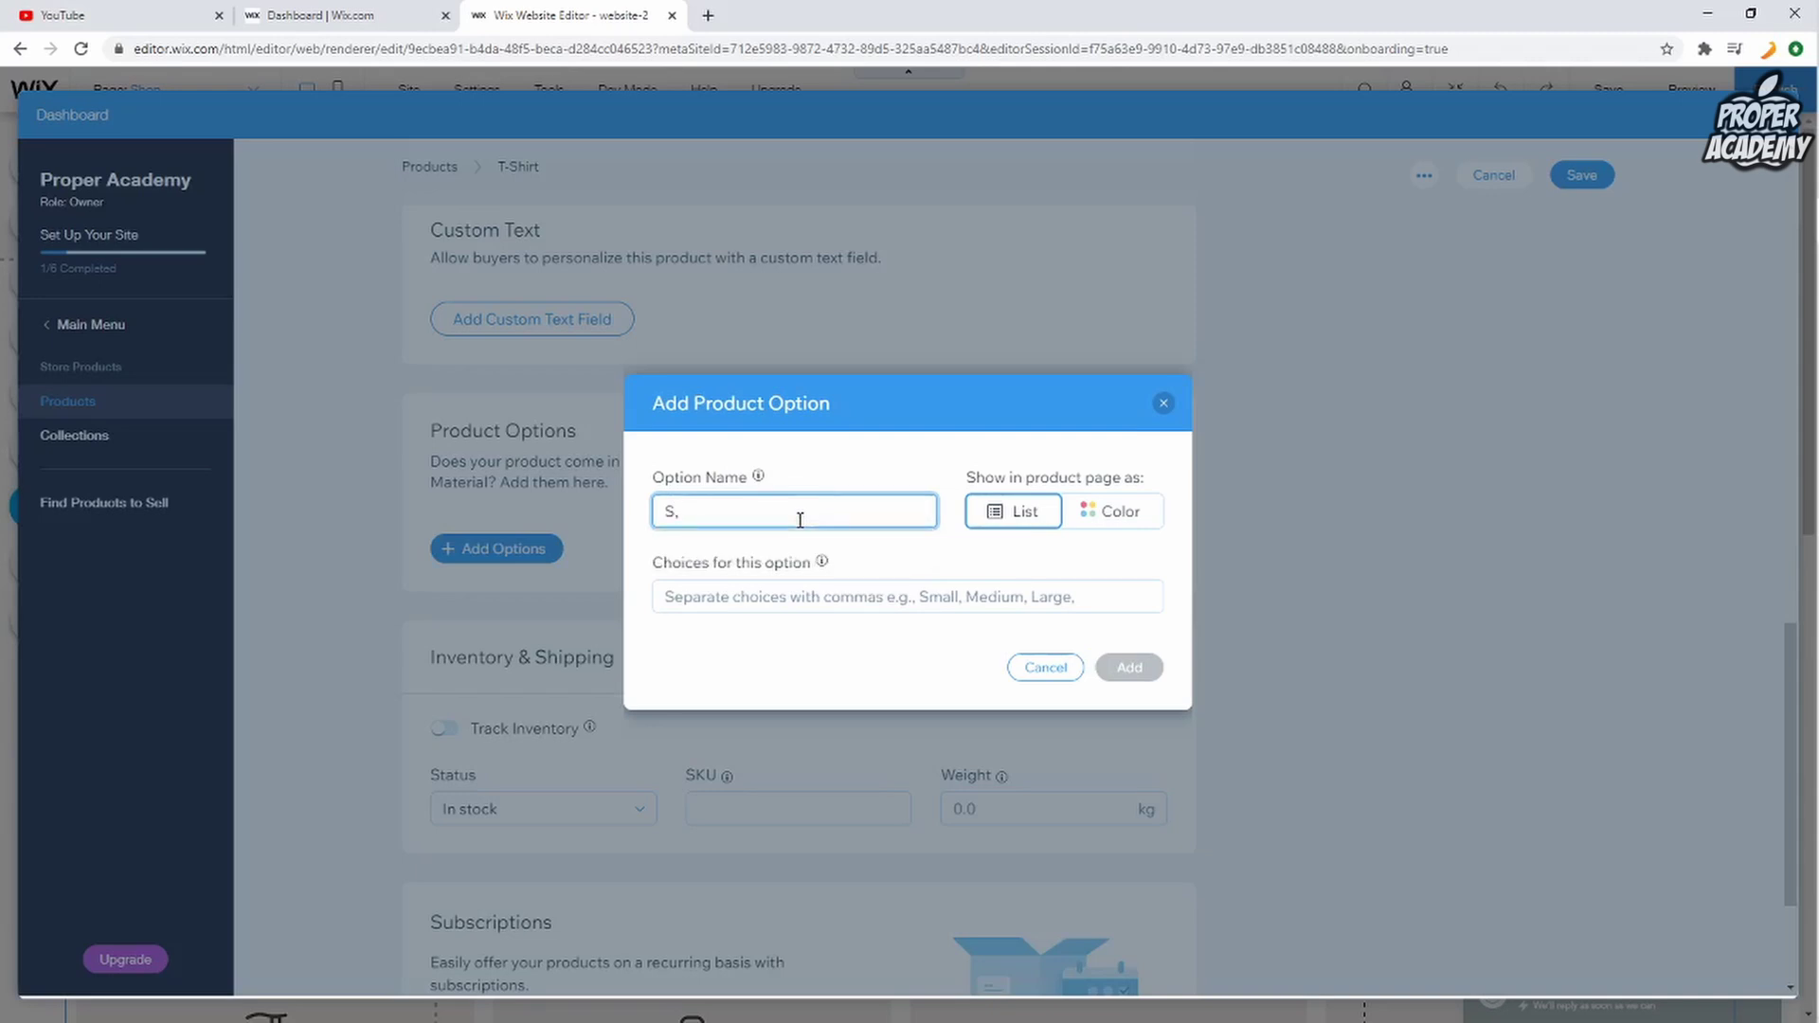
pyautogui.press('BackSpace')
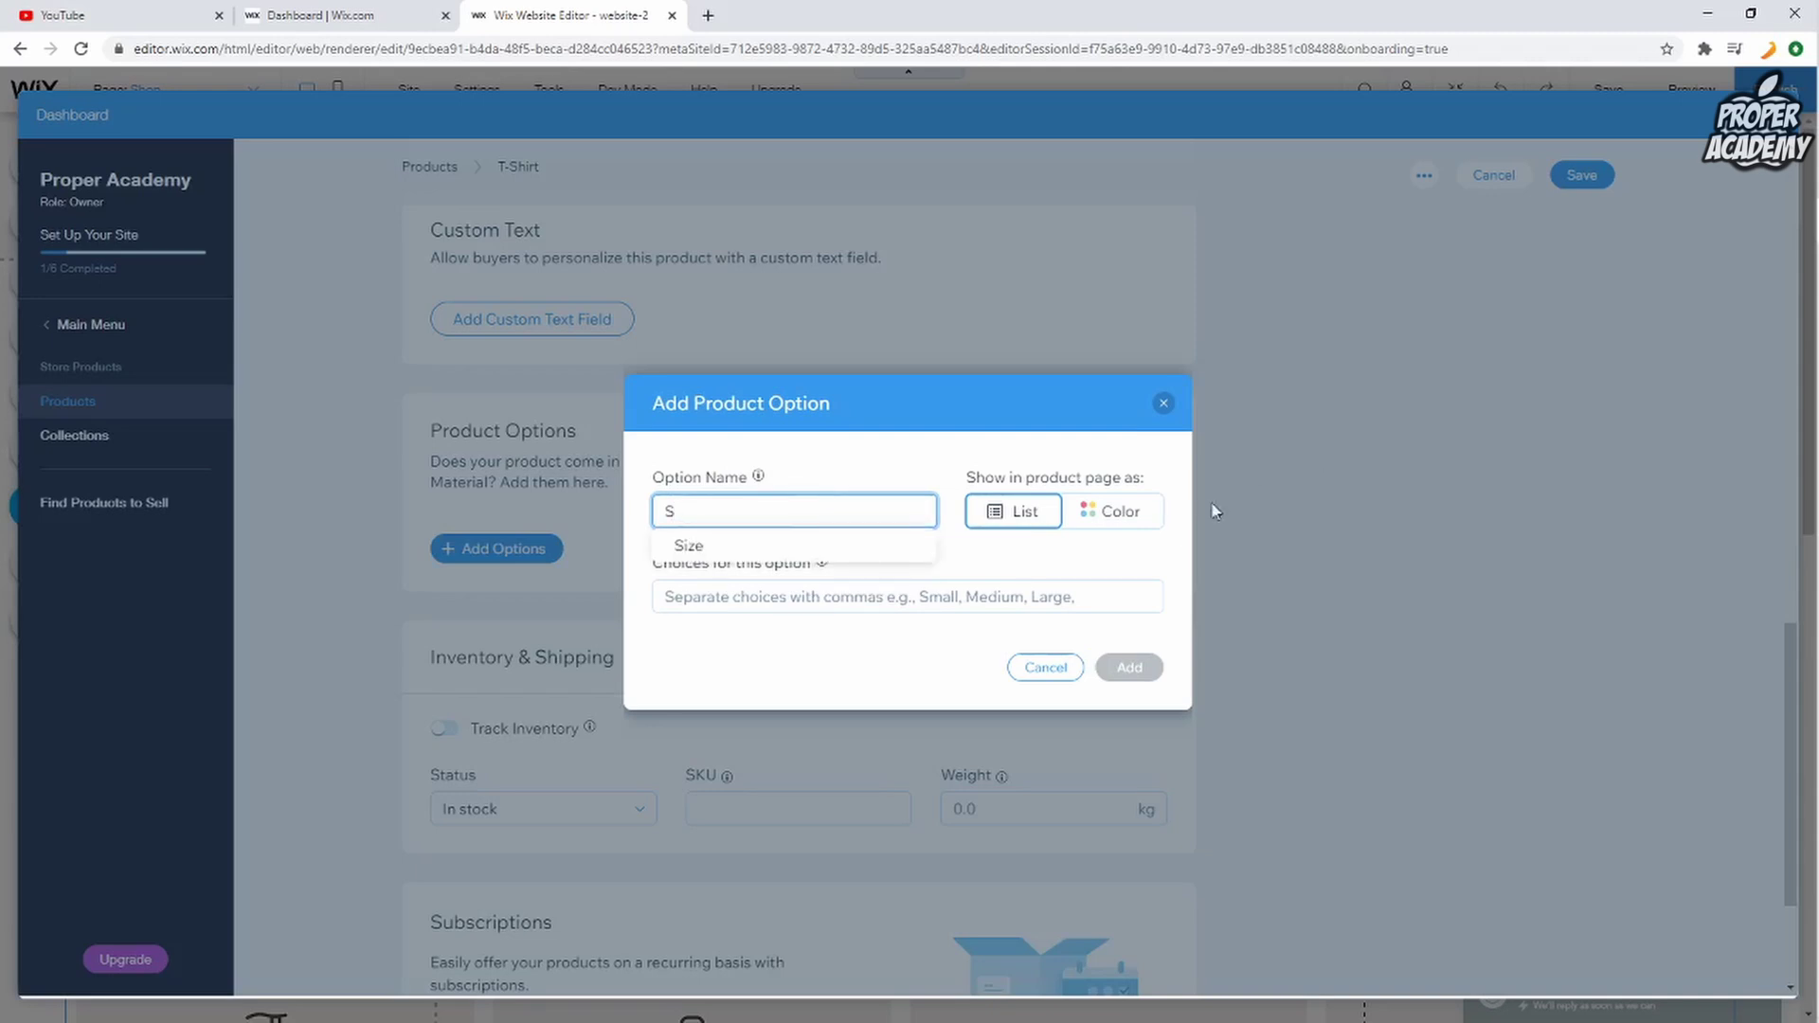
pyautogui.click(1023, 577)
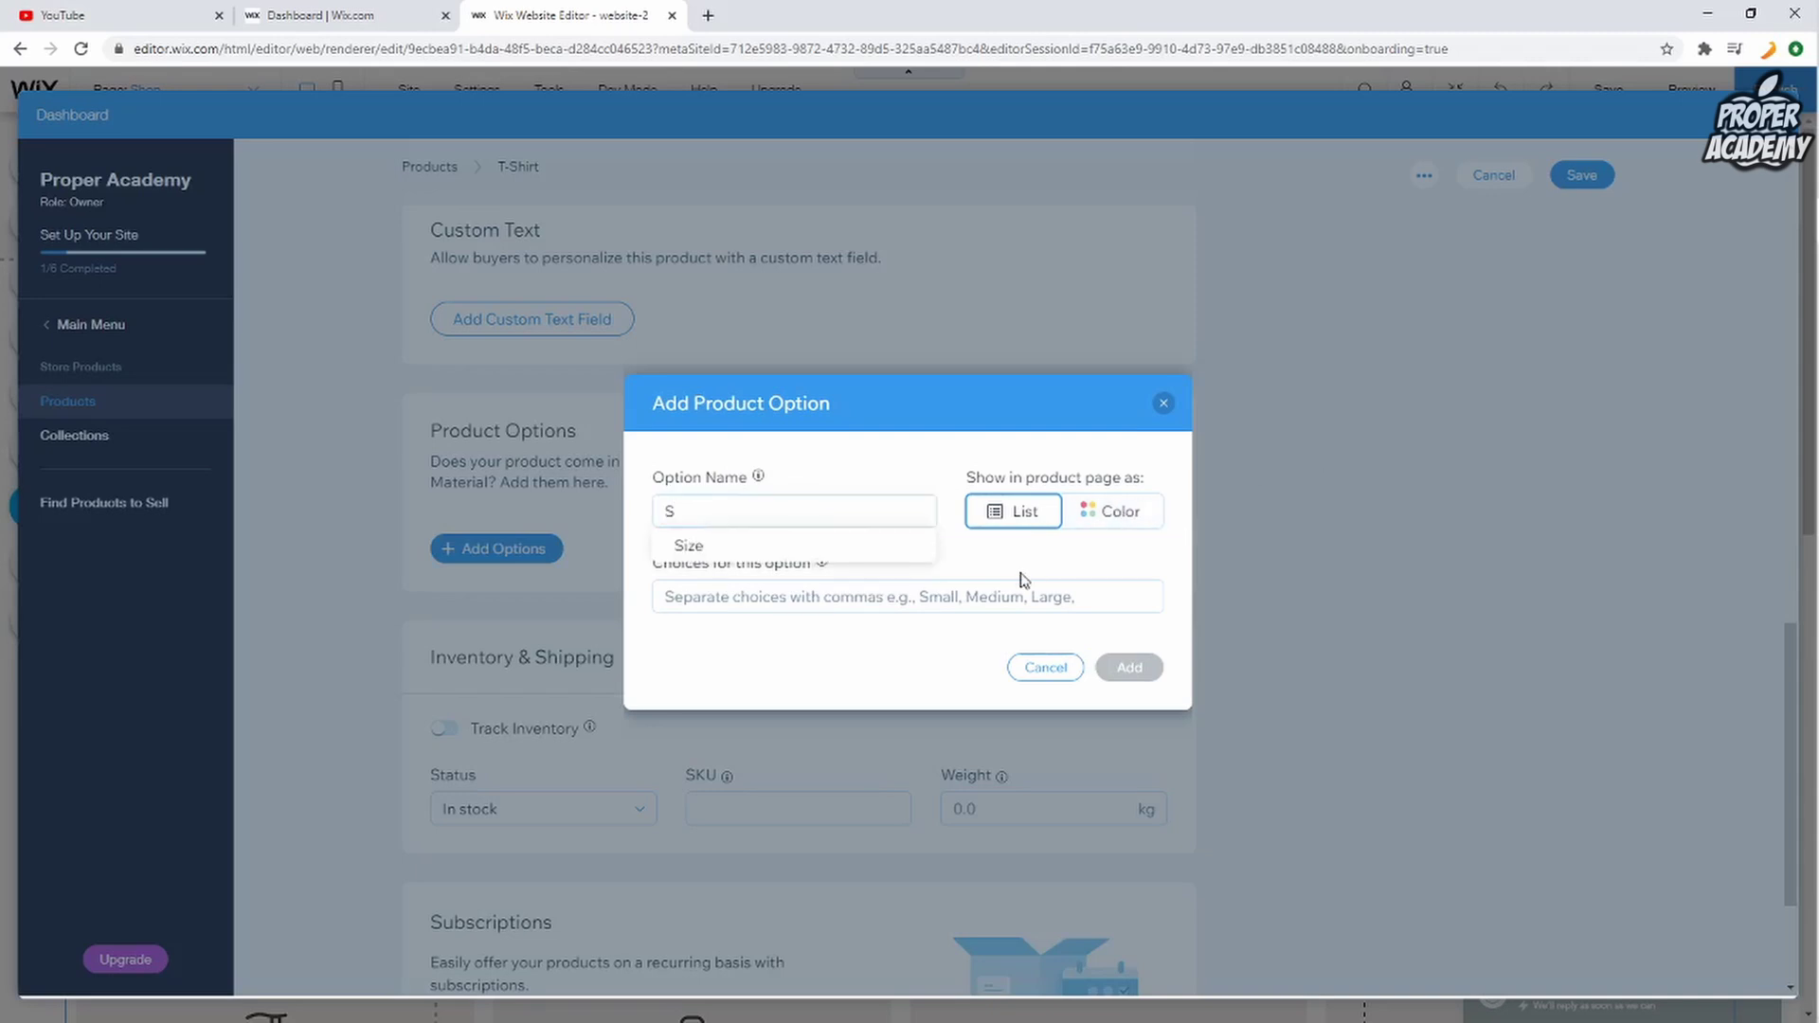
pyautogui.click(1097, 526)
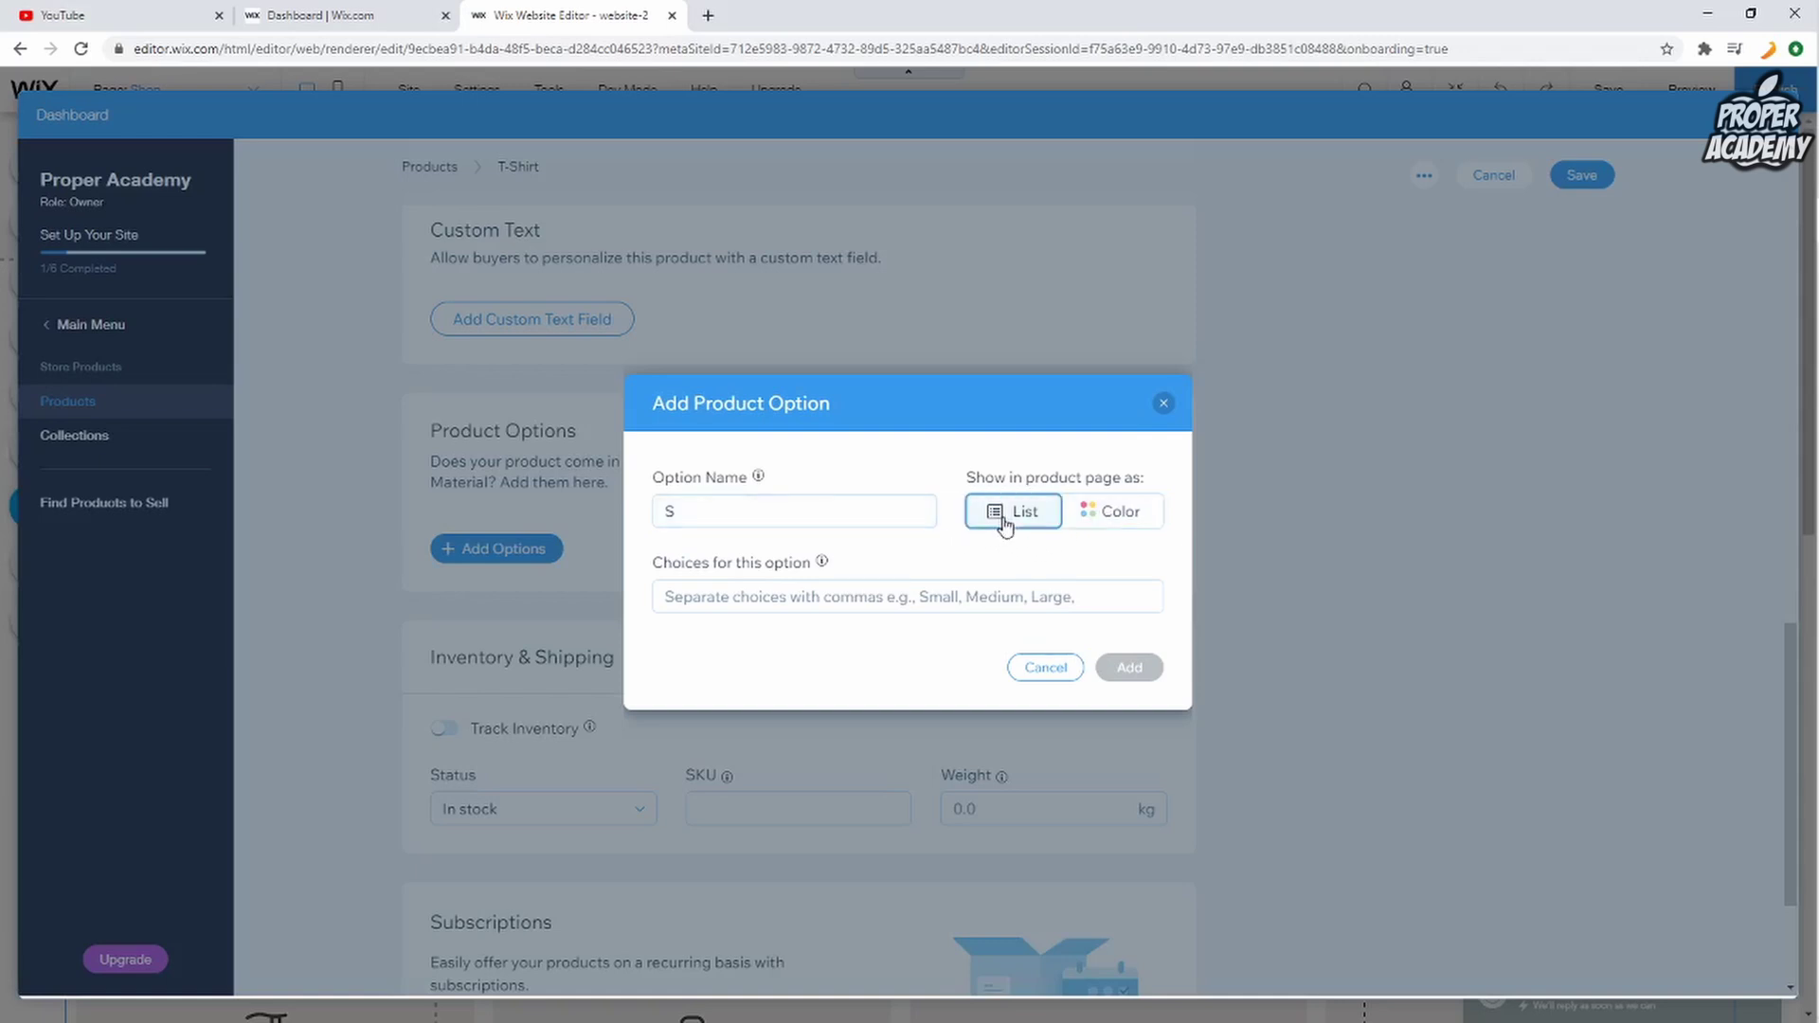
# Step: Enter Red, Blue and white as the choices for option S
pyautogui.click(830, 597)
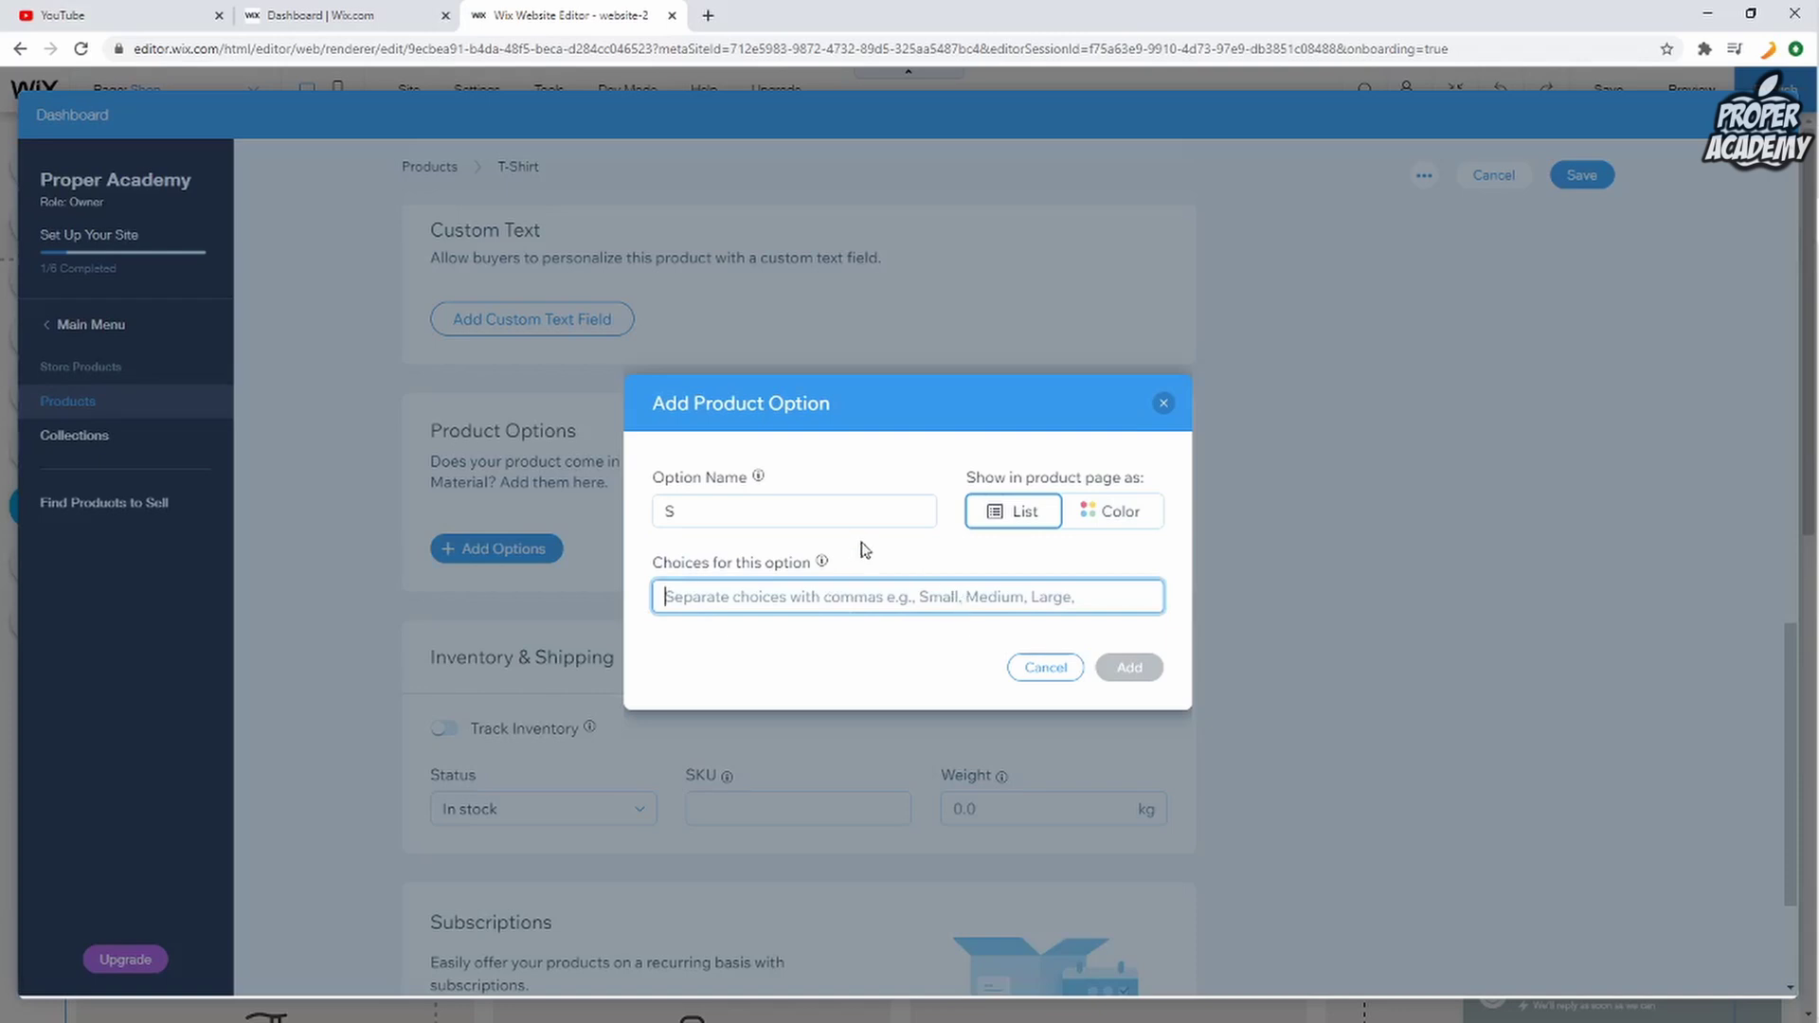
pyautogui.write('Red')
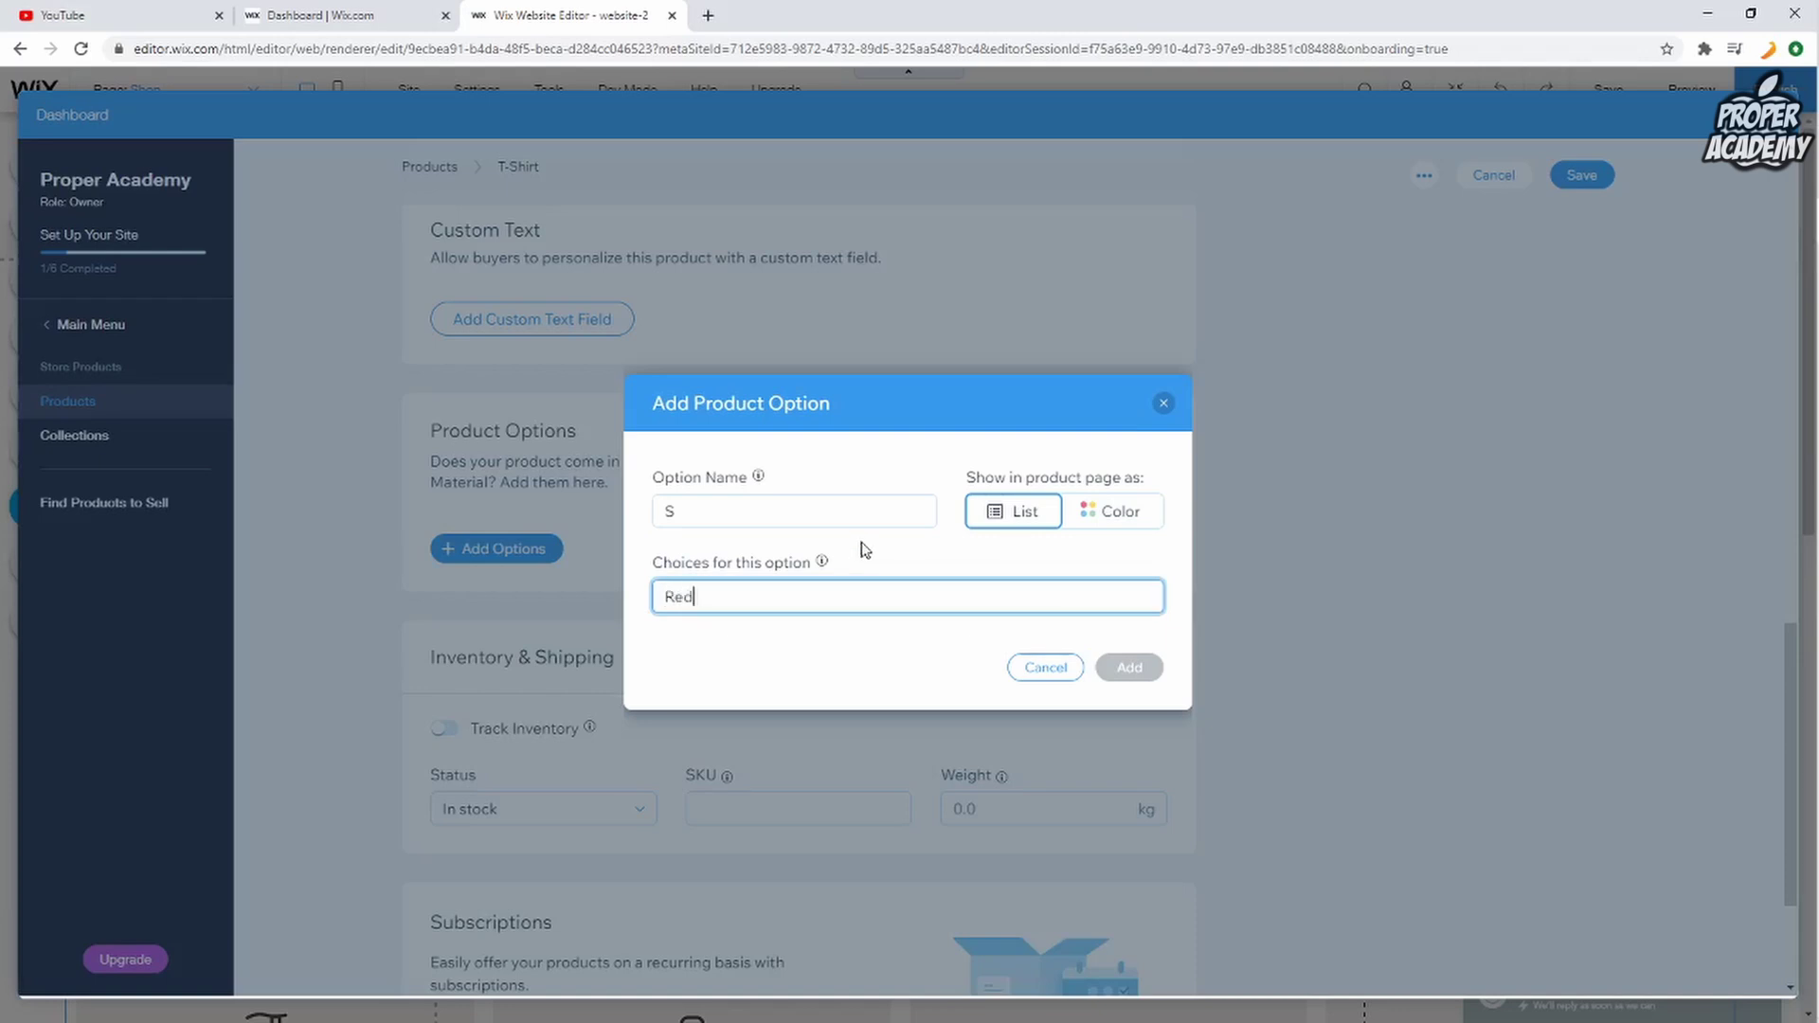
pyautogui.press('Return')
pyautogui.write('B')
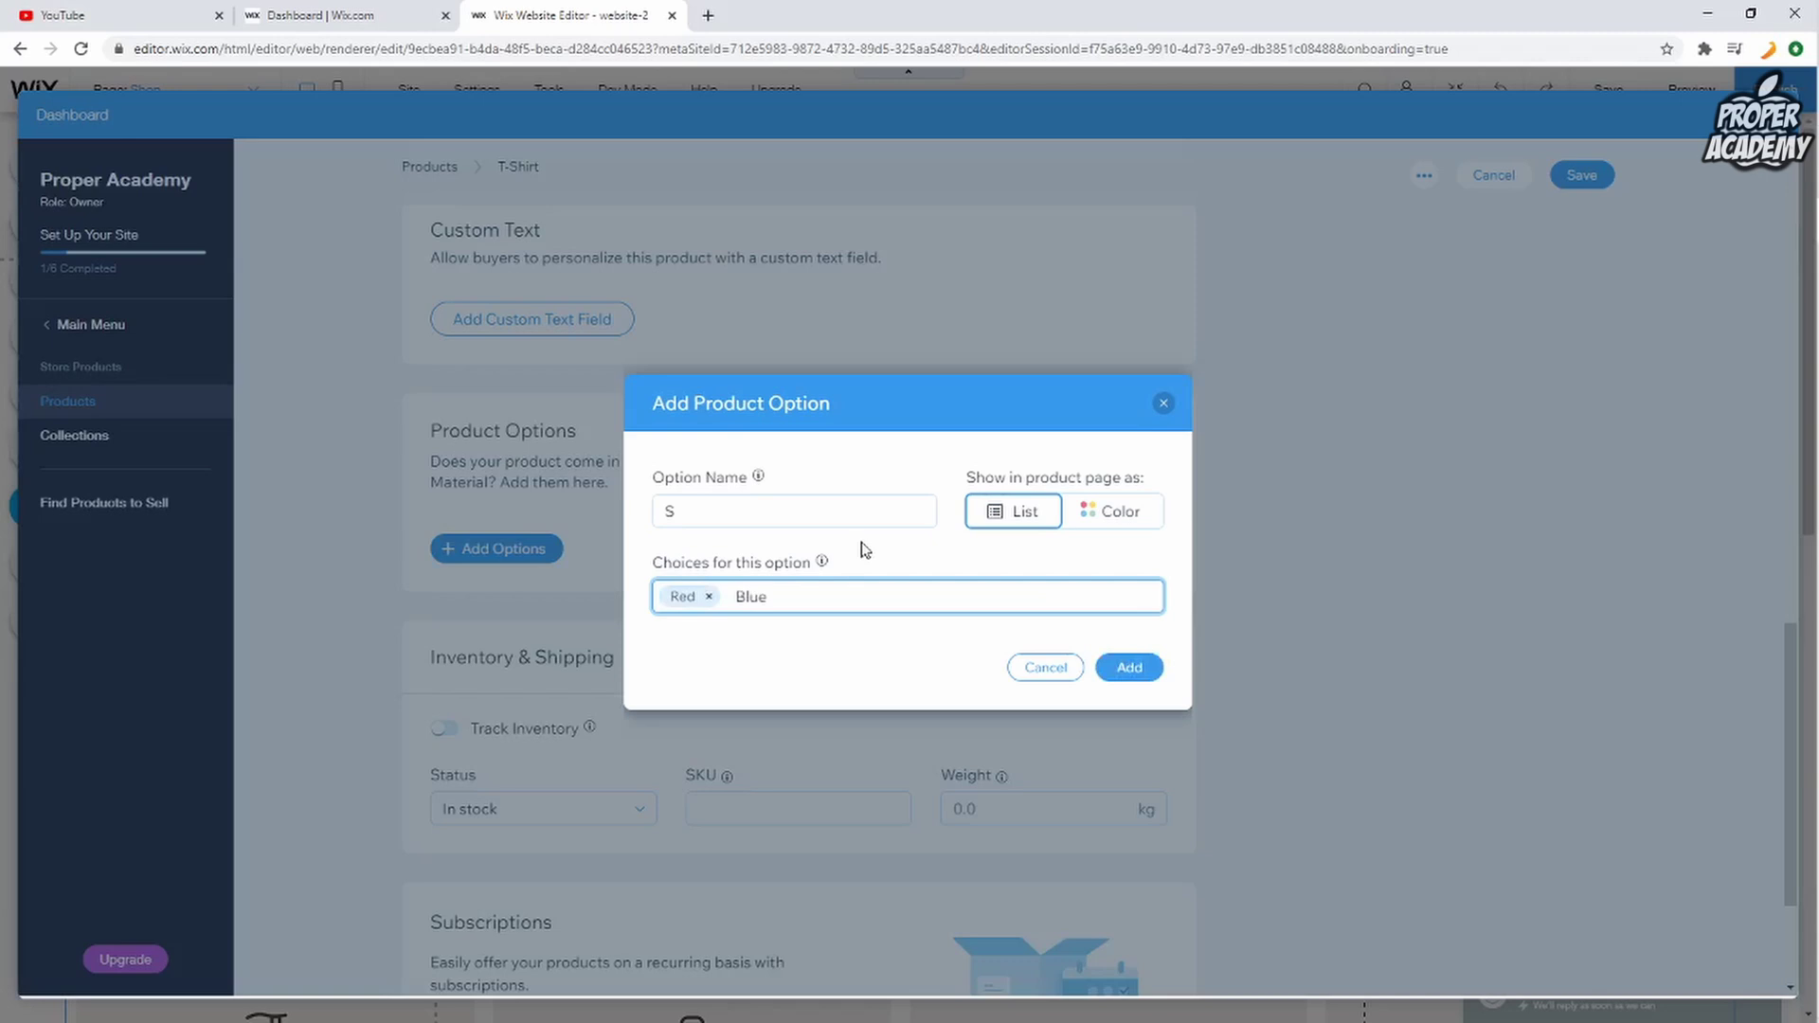
pyautogui.write('lue')
pyautogui.press('Return')
pyautogui.write('white')
pyautogui.press('Return')
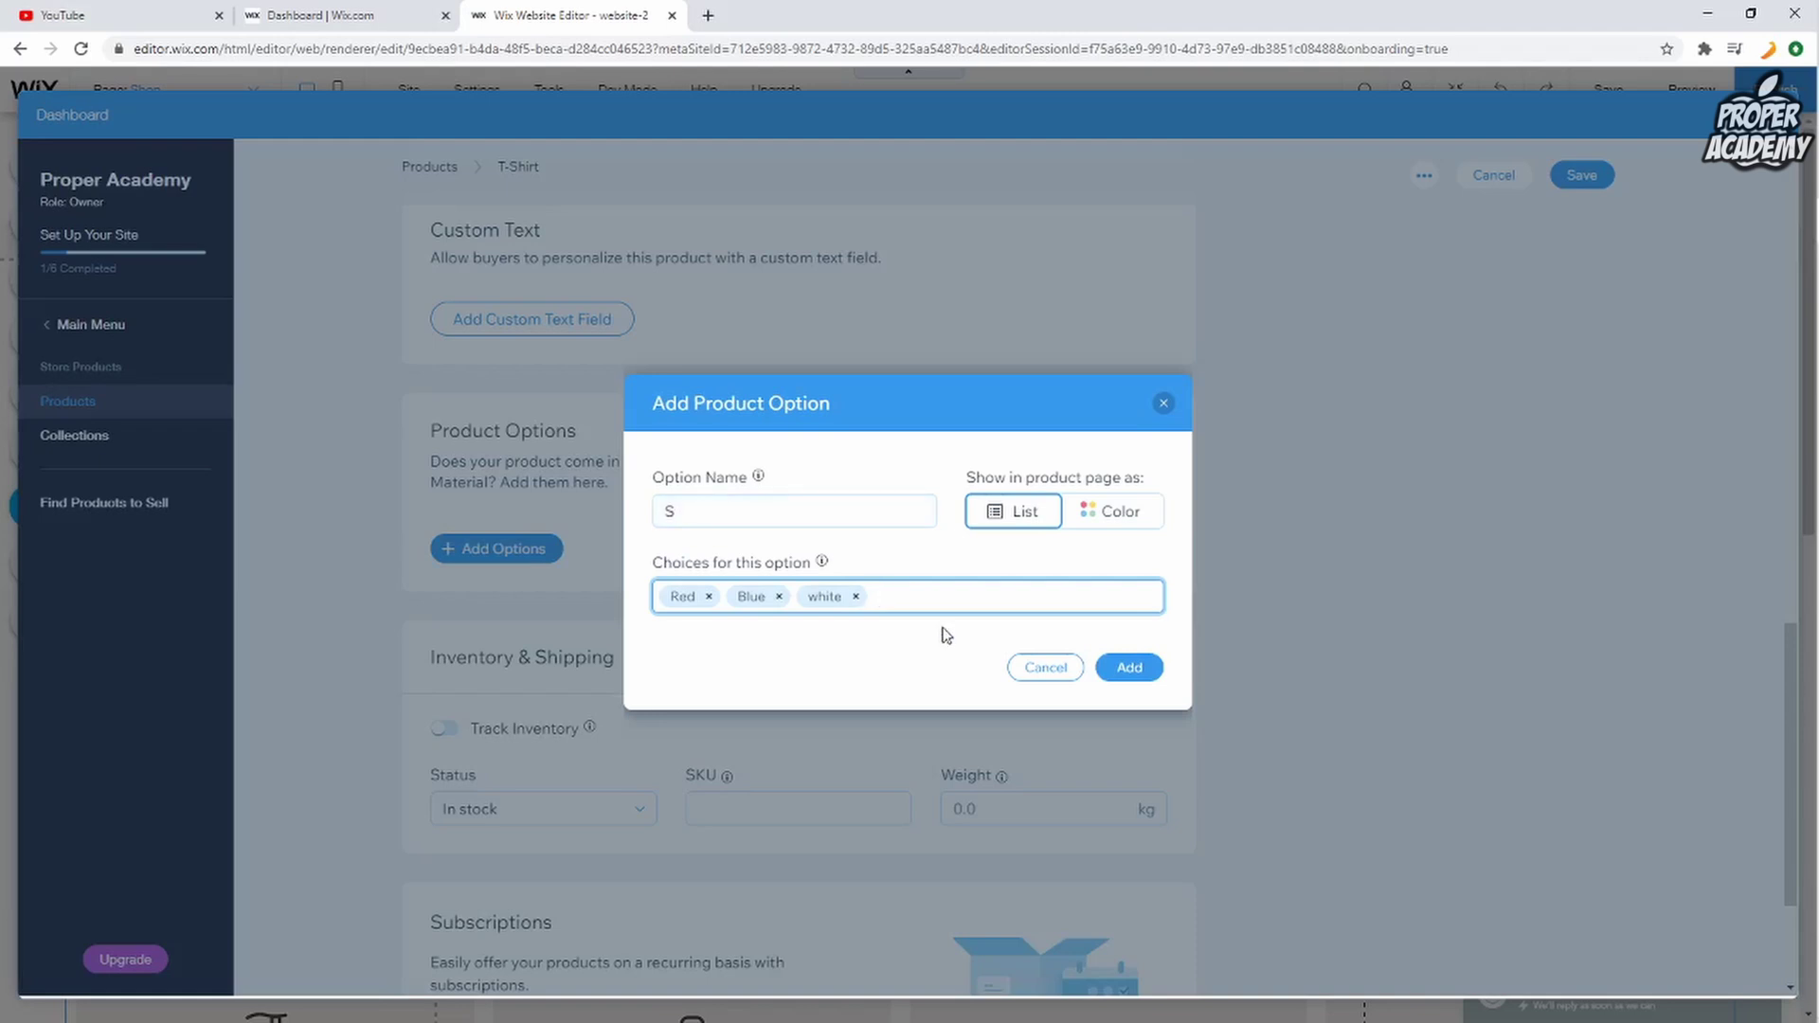
# Step: Add option S and start a second option named 'M'
pyautogui.click(1142, 672)
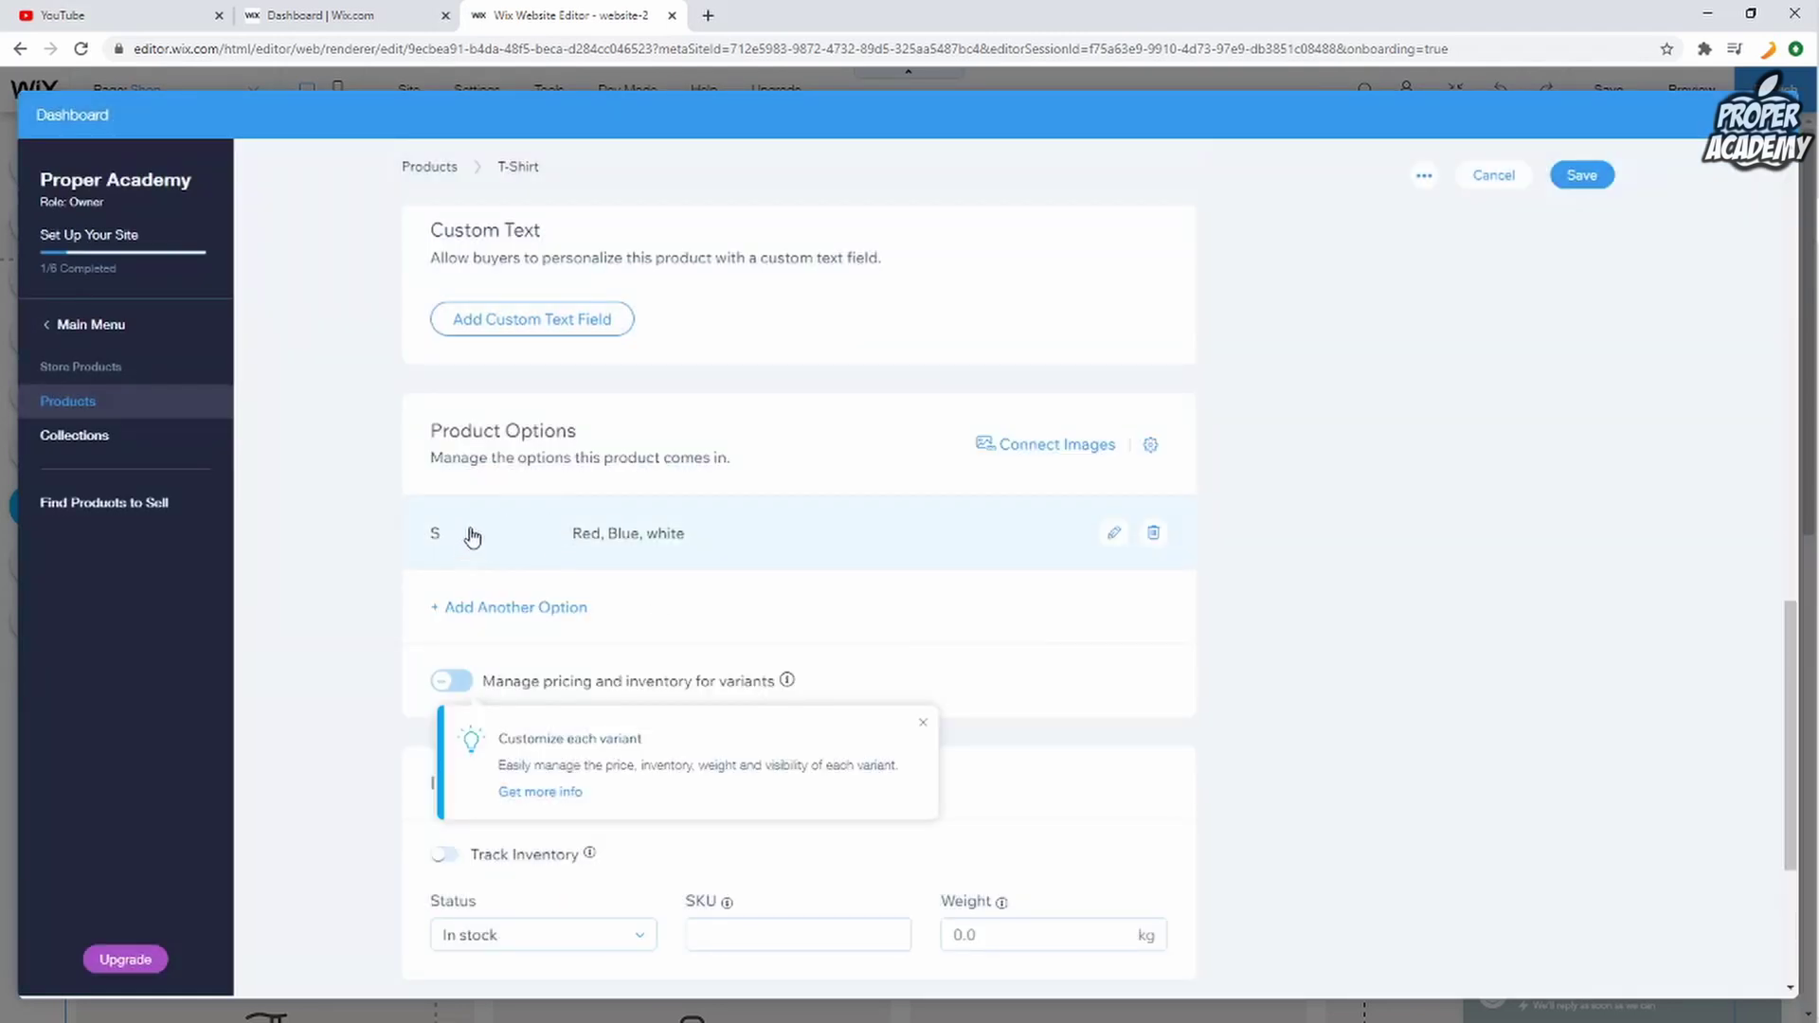
pyautogui.click(524, 611)
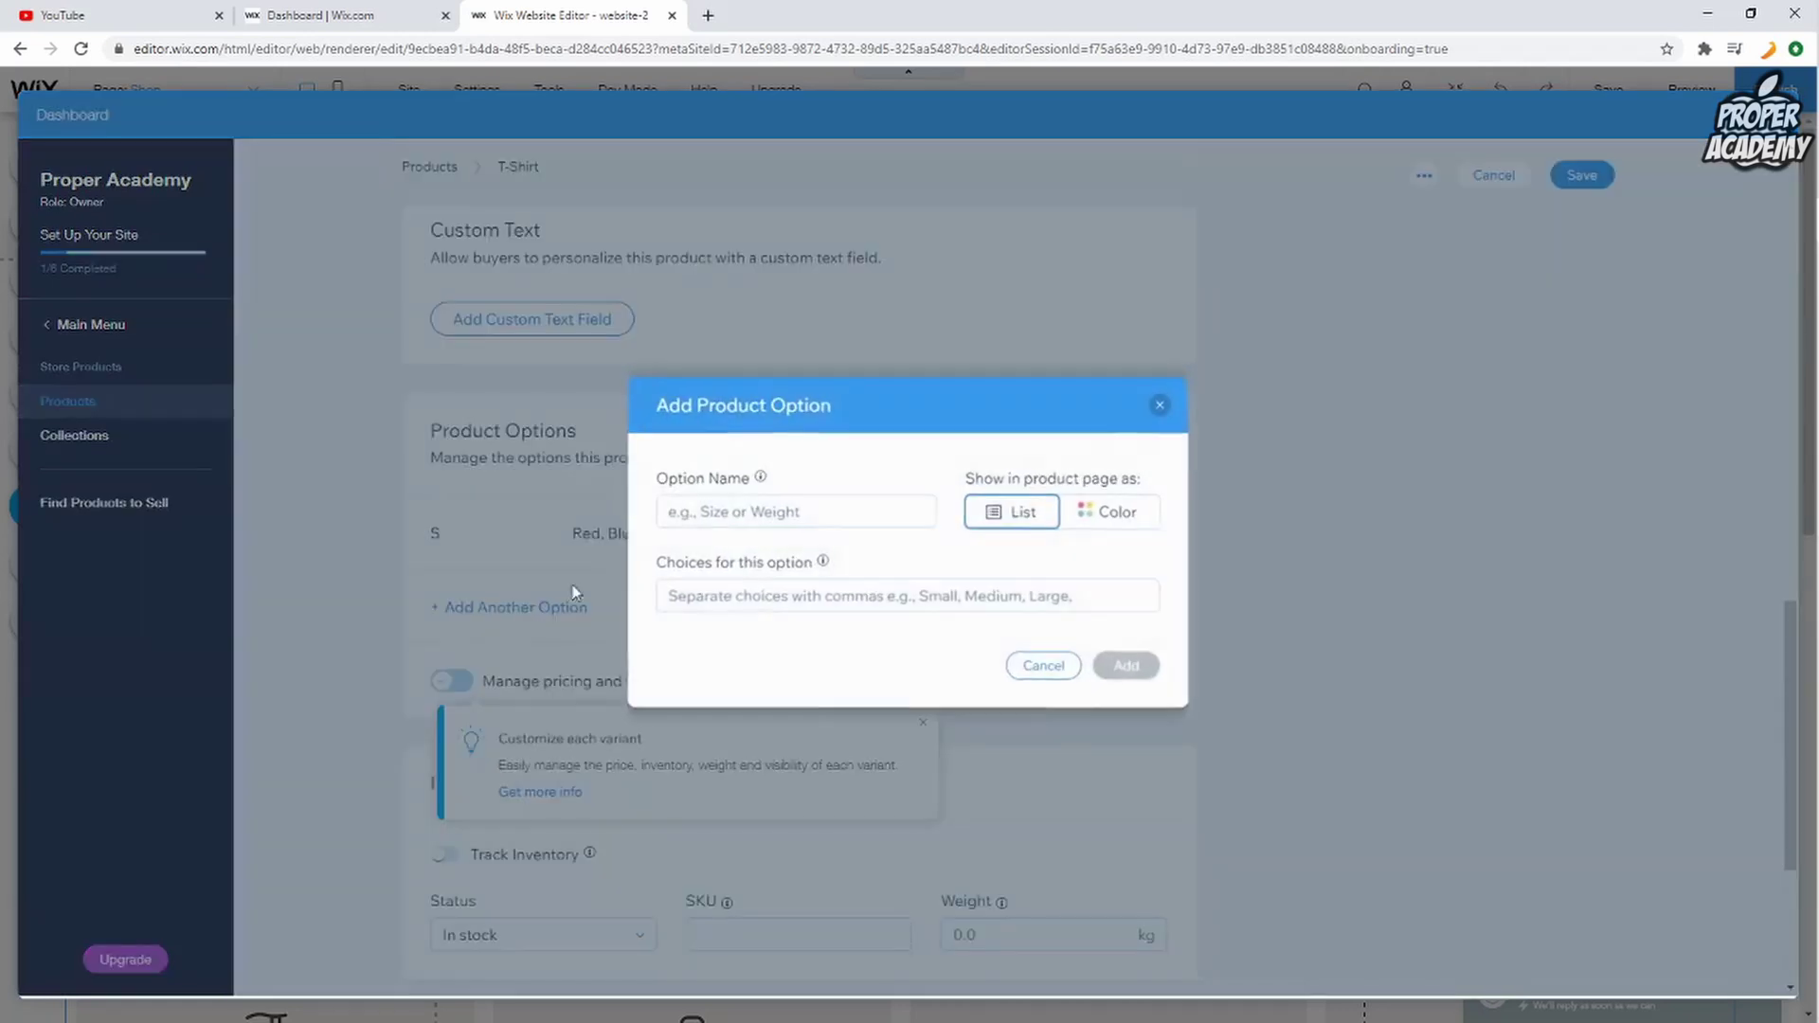
pyautogui.click(826, 520)
pyautogui.write('M')
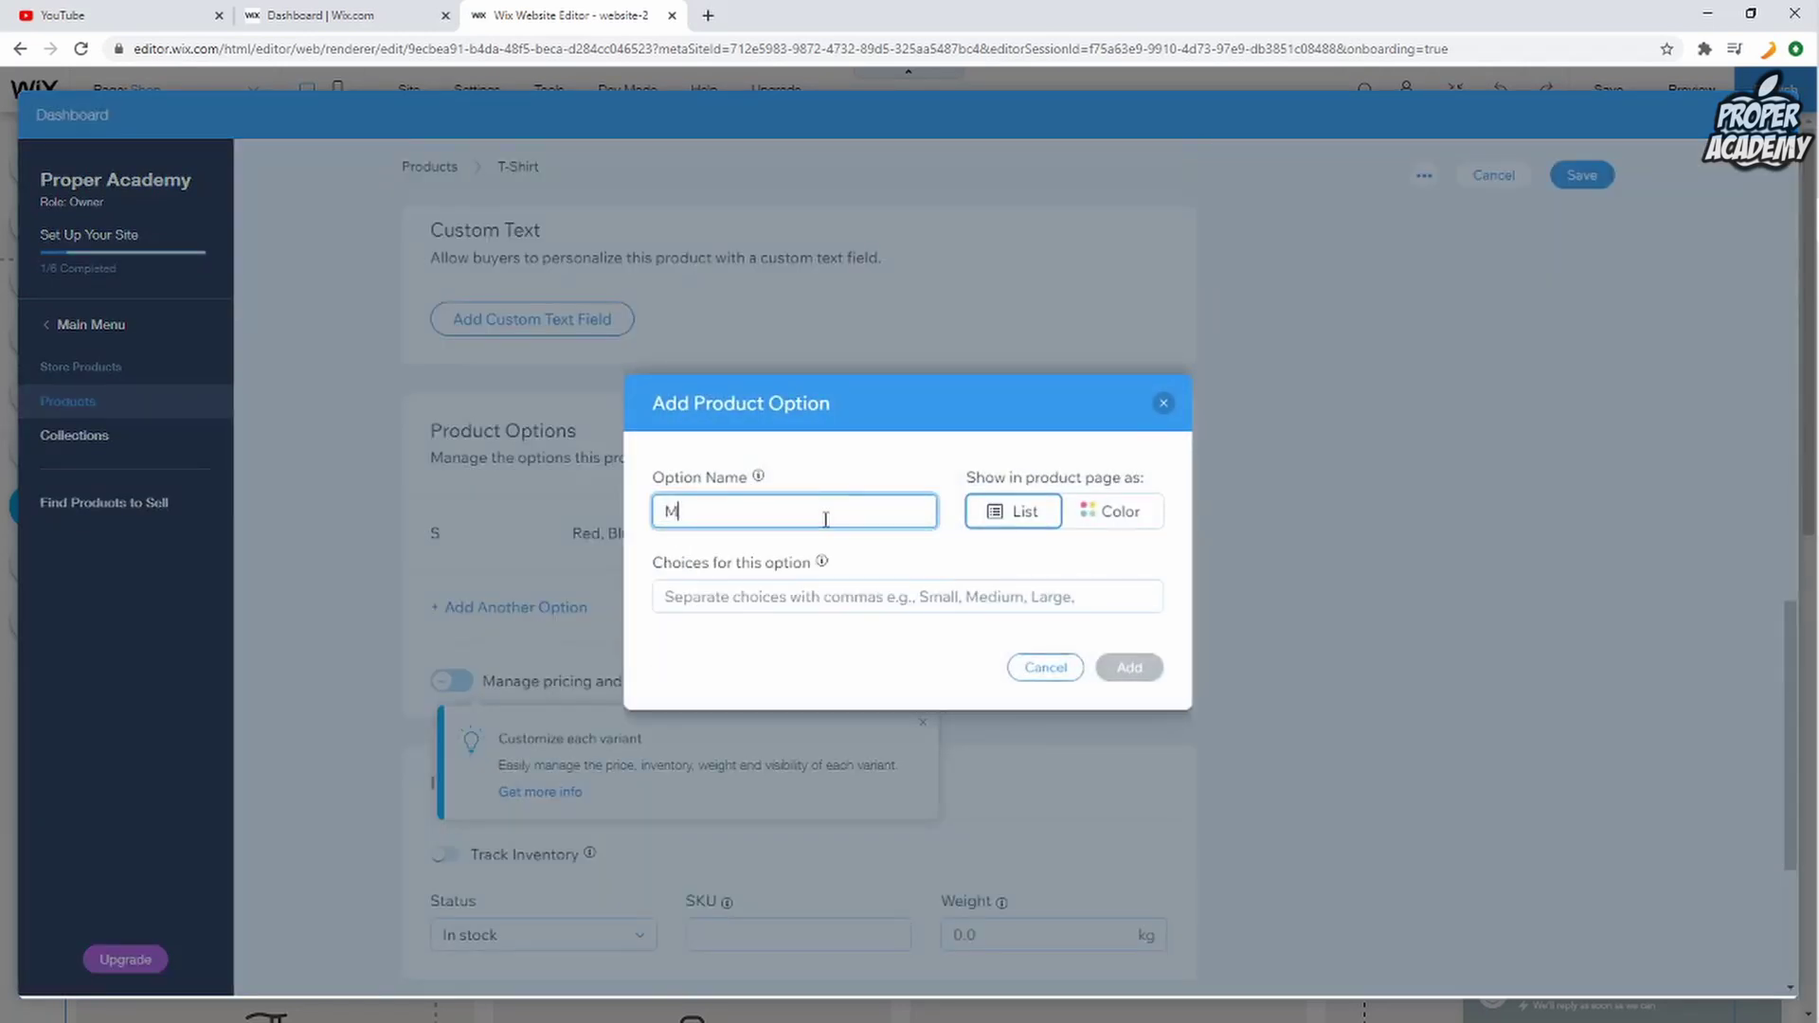
# Step: Give option M the choices Red and white and add it
pyautogui.click(839, 595)
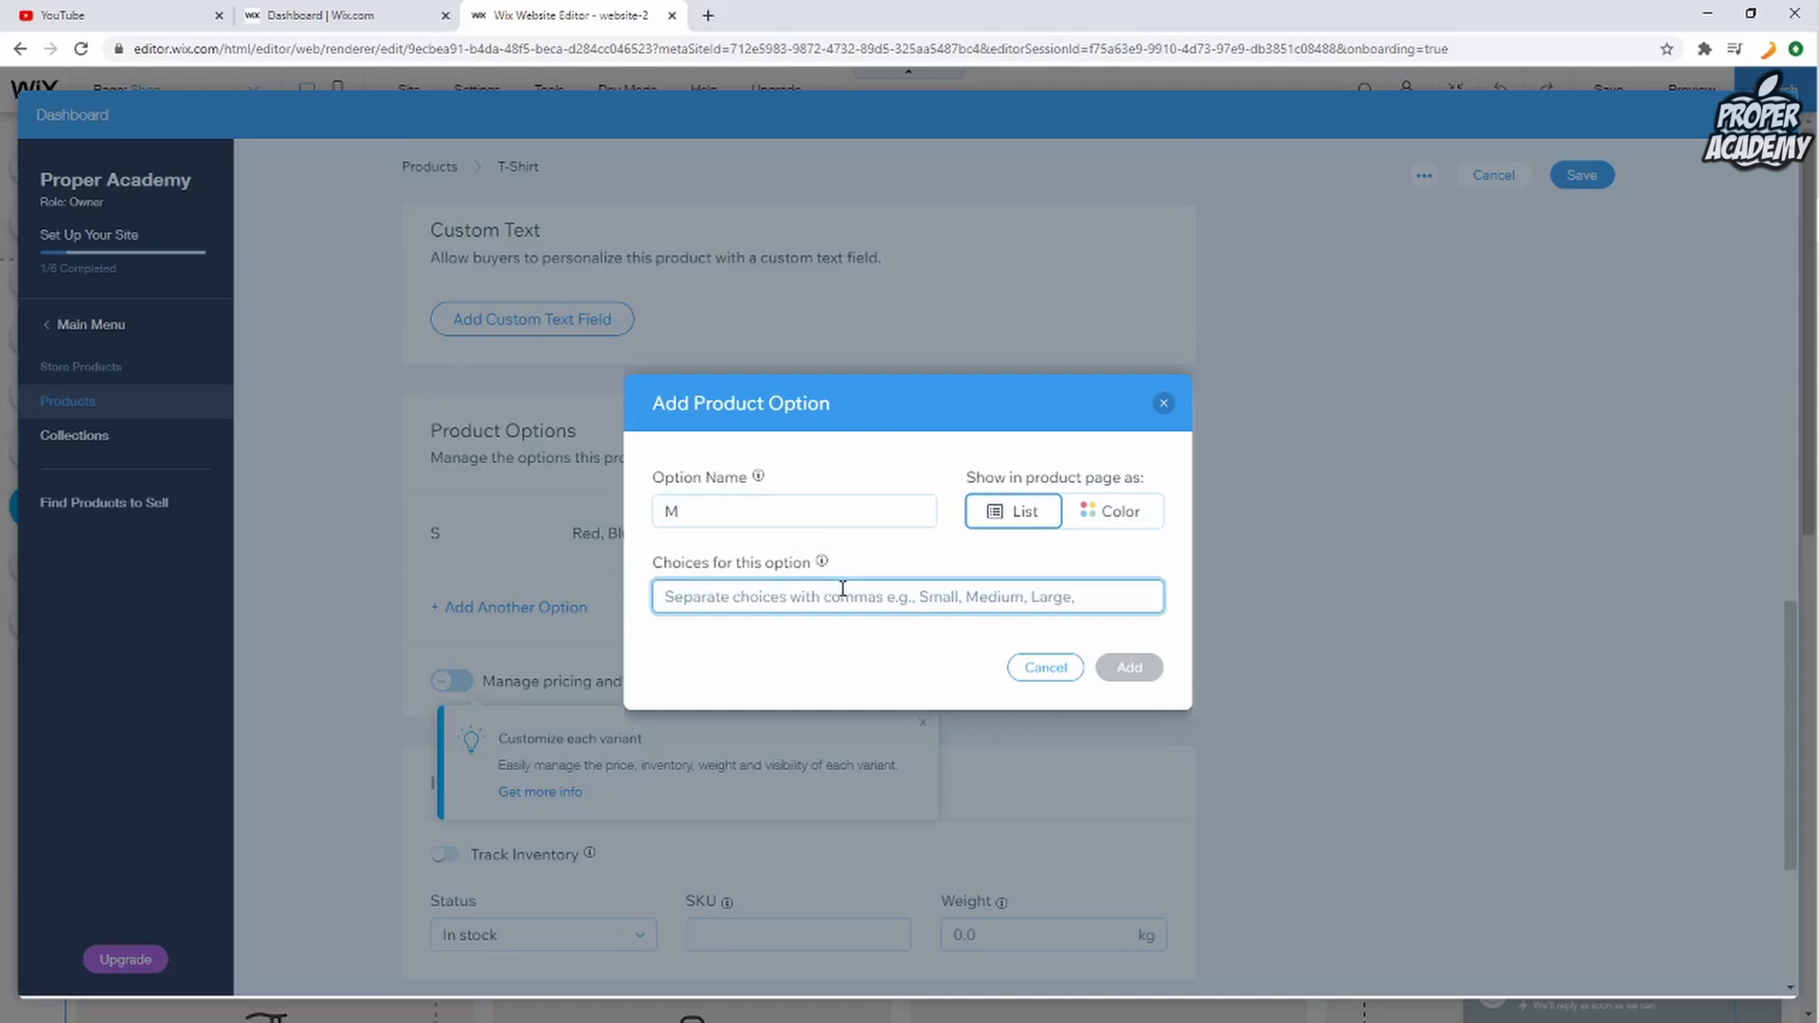
pyautogui.write('Red')
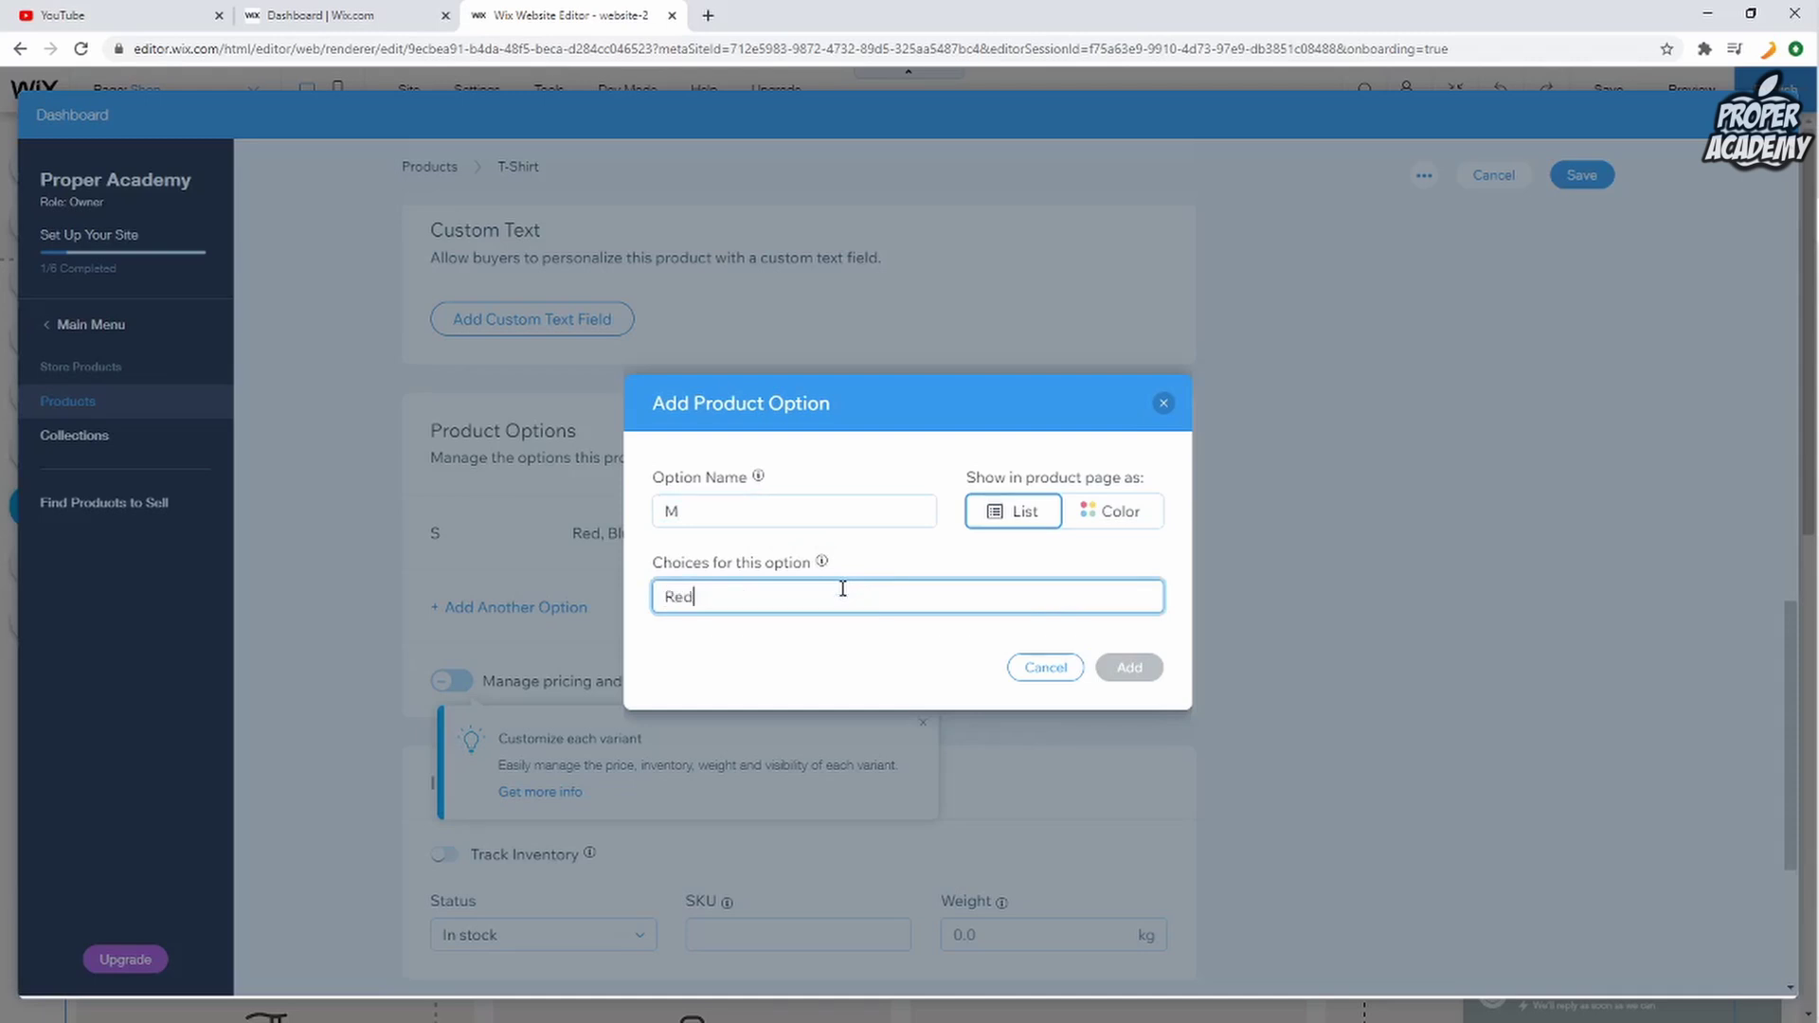
pyautogui.press('Return')
pyautogui.write('whitew')
pyautogui.press('BackSpace')
pyautogui.press('Return')
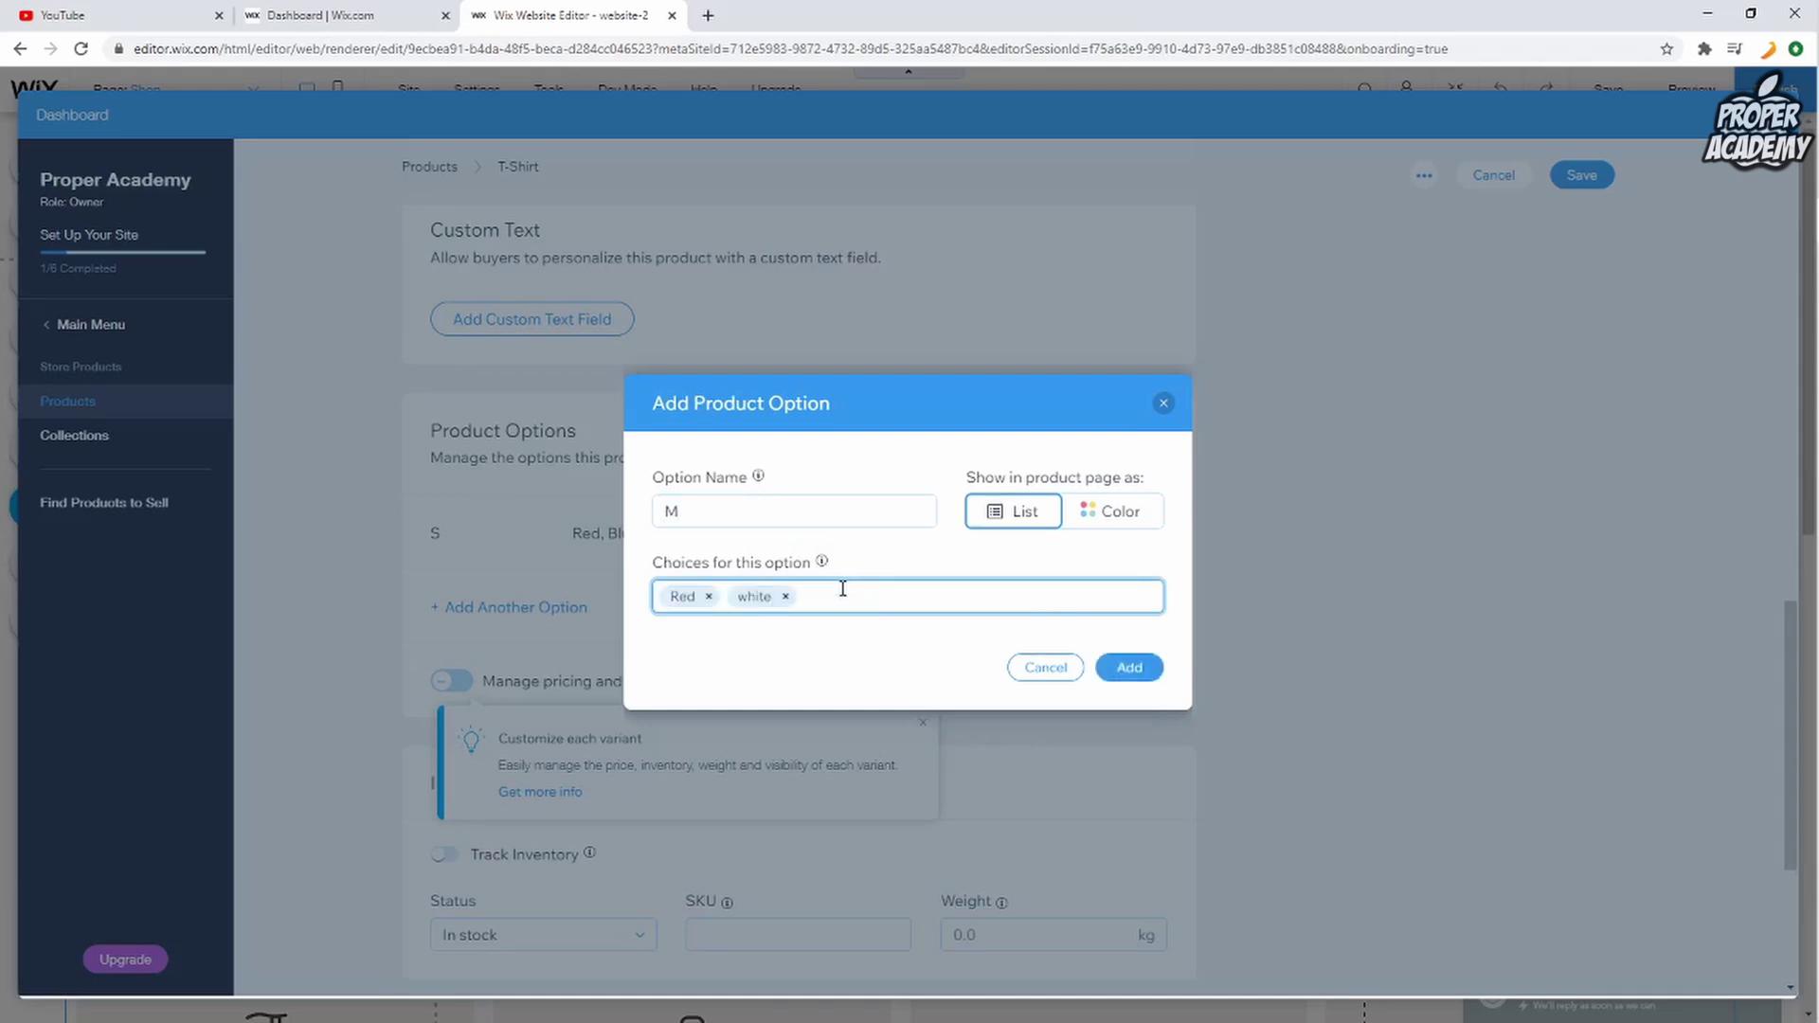
pyautogui.click(1127, 666)
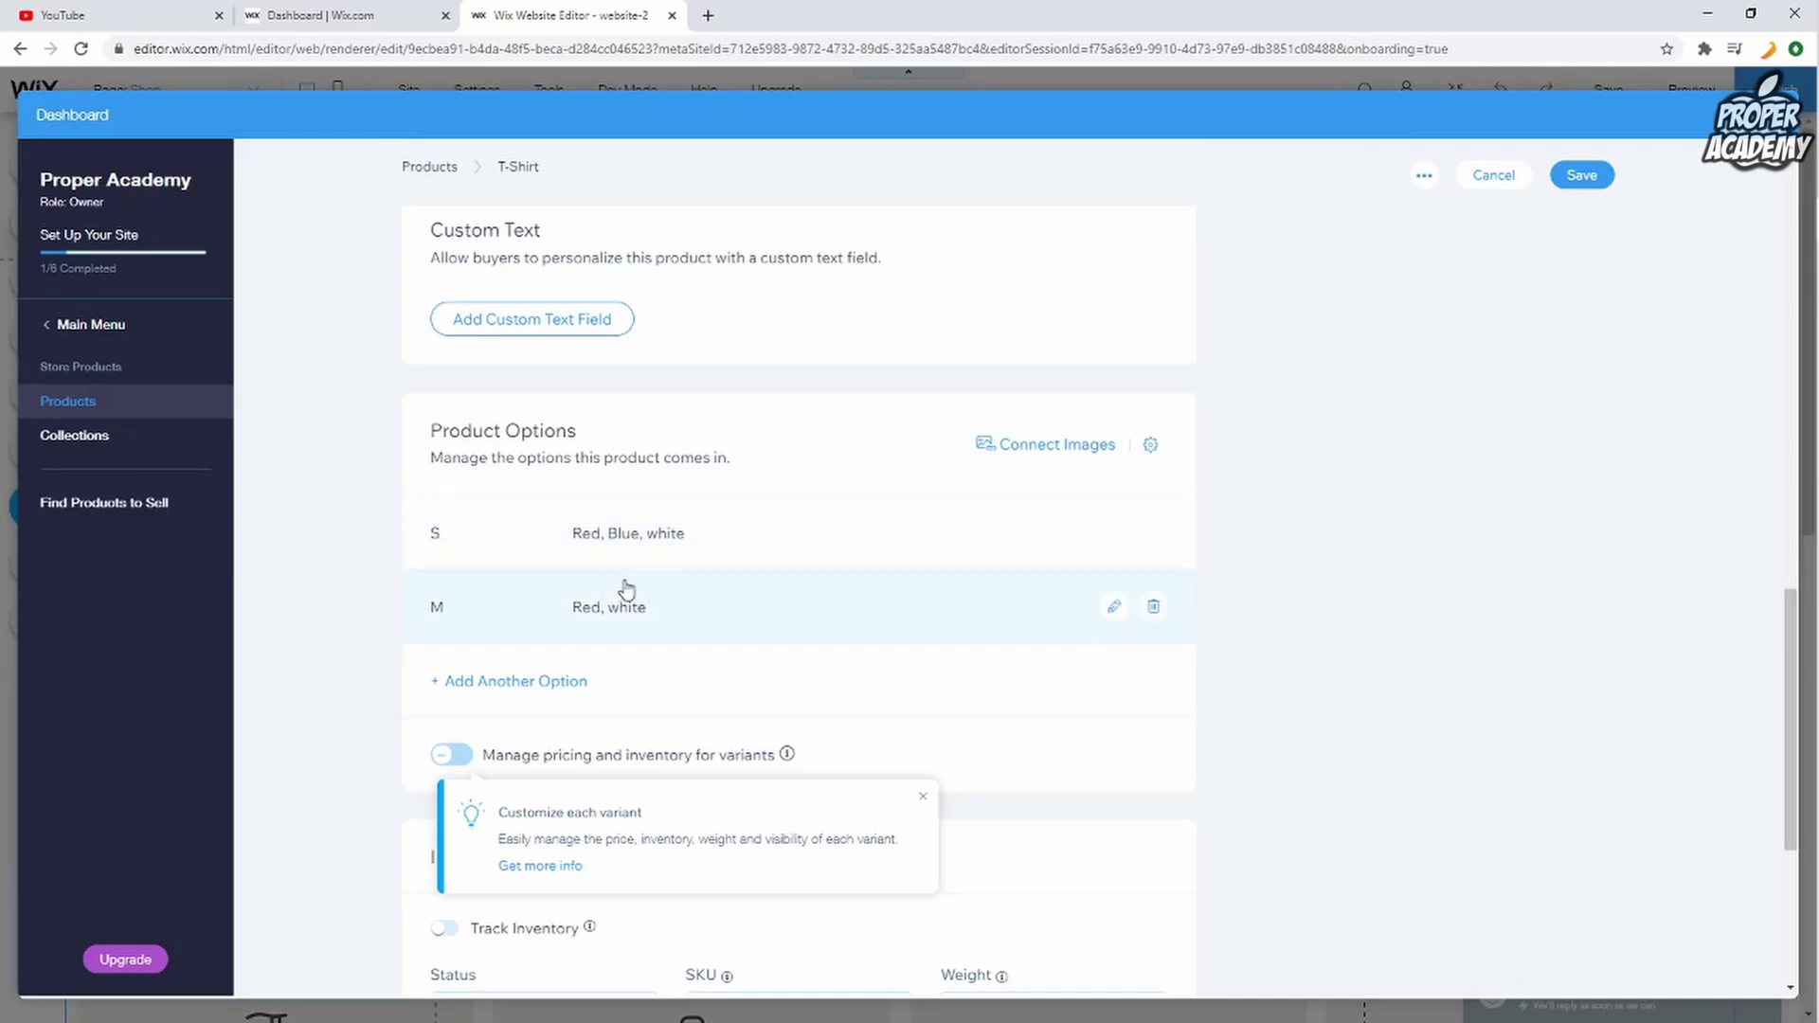
# Step: Dismiss the 'Customize each variant' tip above Inventory & Shipping
pyautogui.scroll(-1, 607, 498)
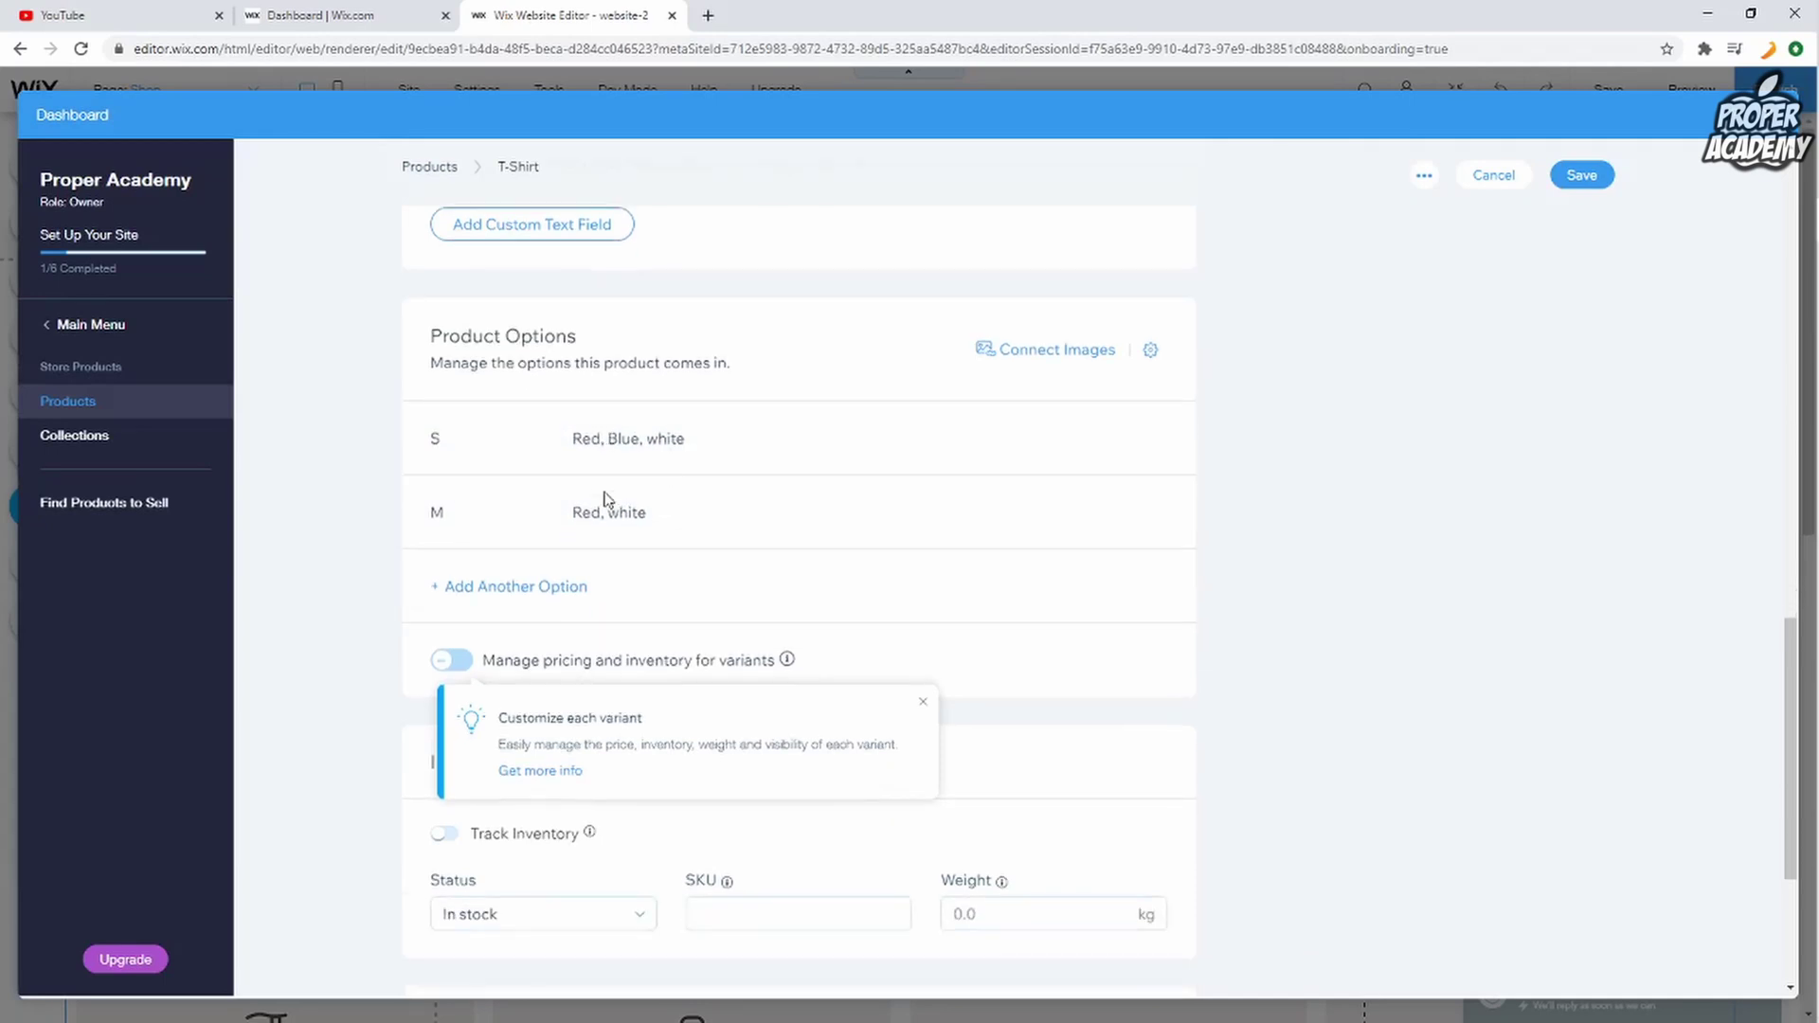
pyautogui.scroll(-2, 604, 500)
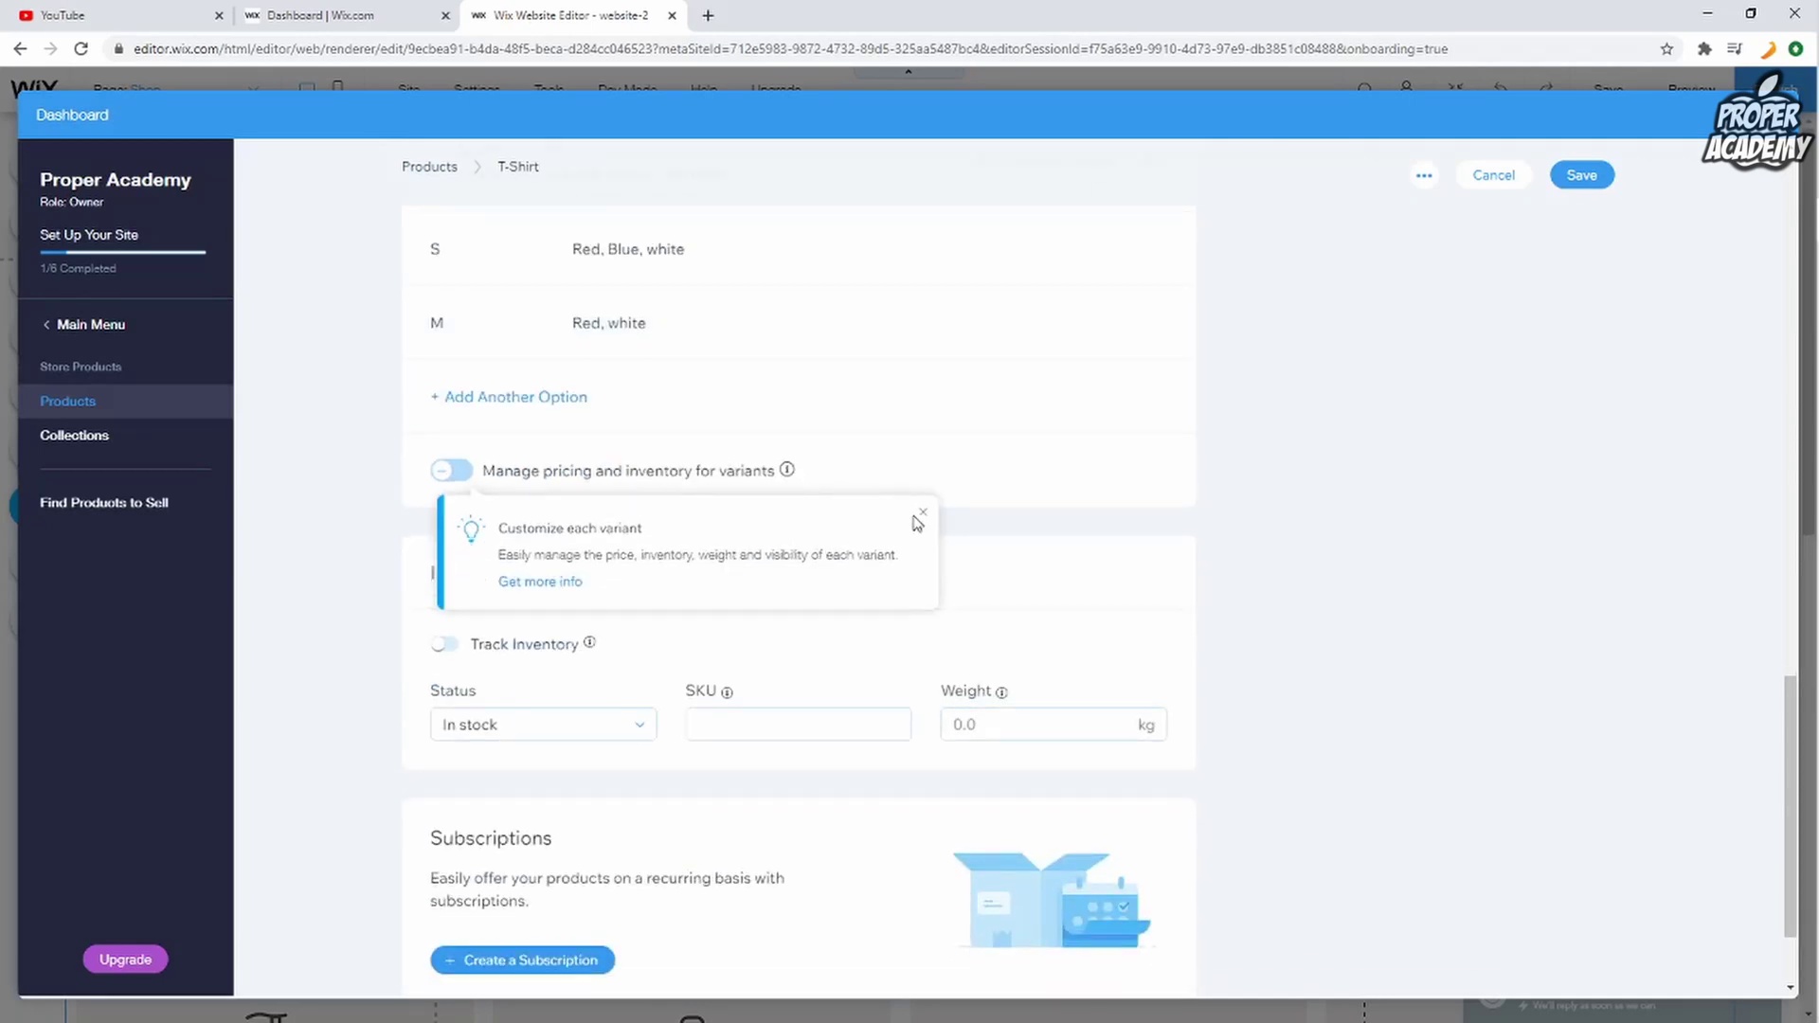
pyautogui.click(921, 517)
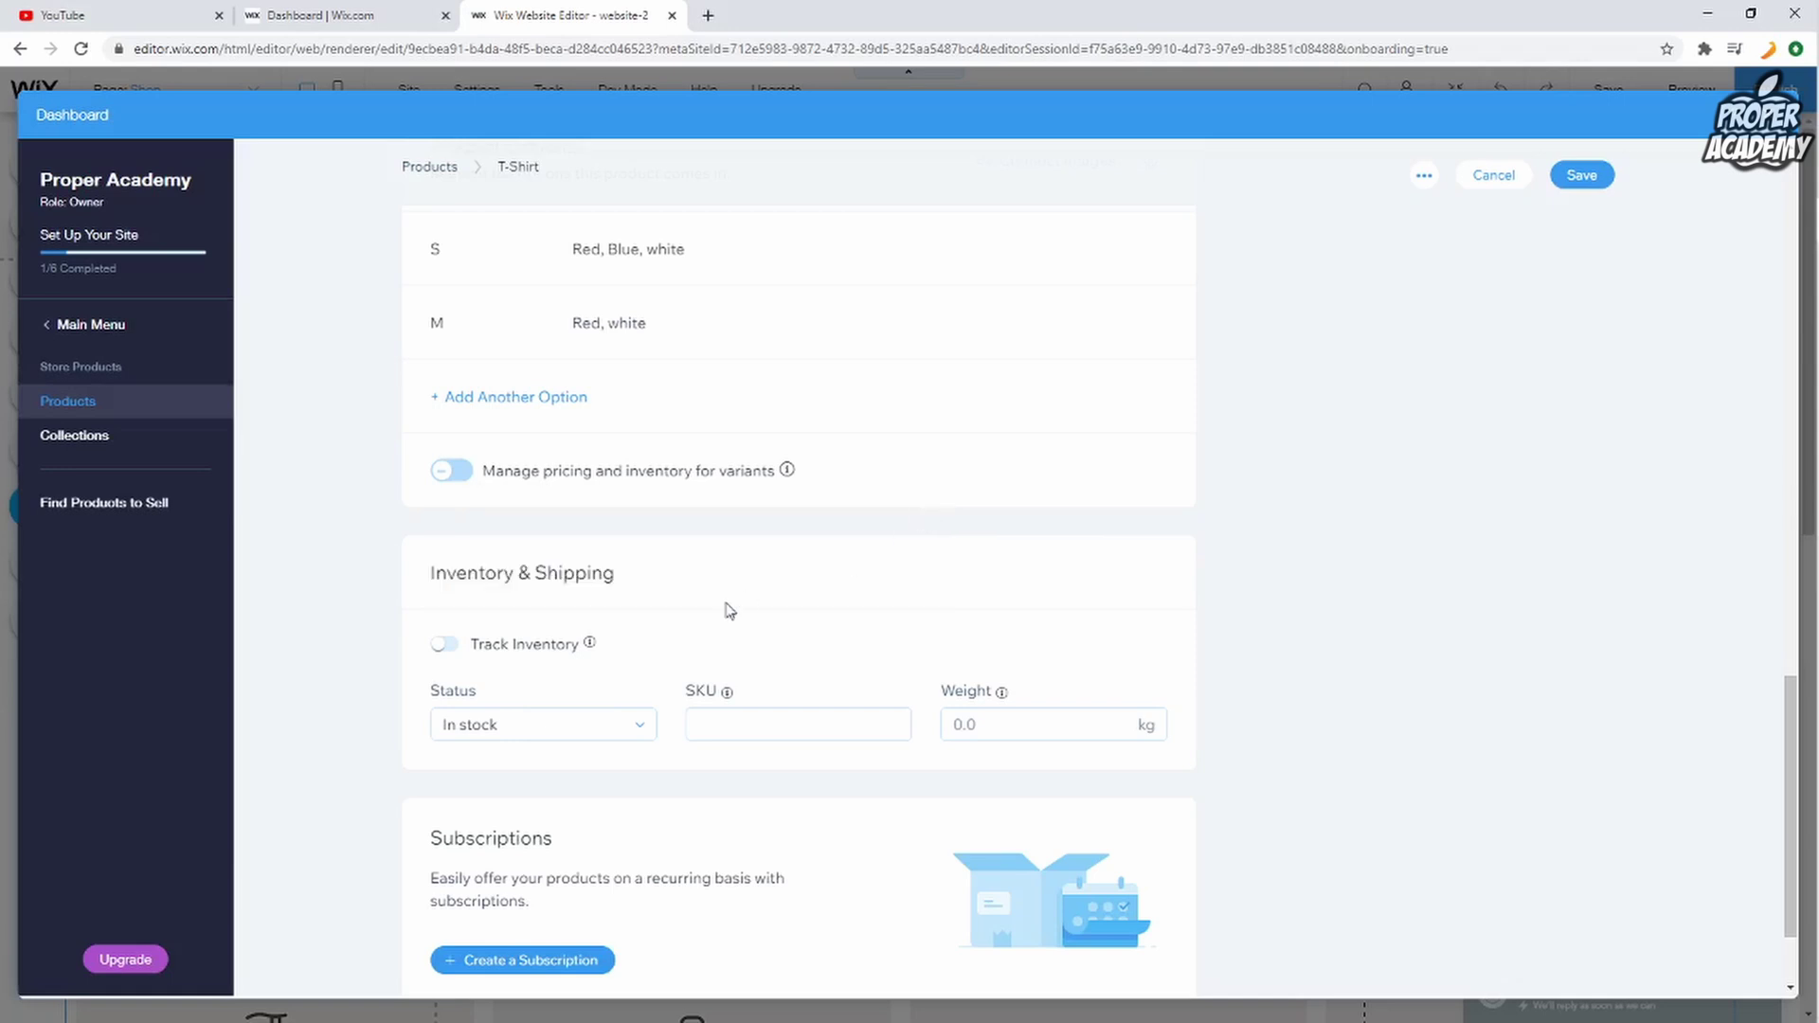
pyautogui.scroll(-2, 727, 609)
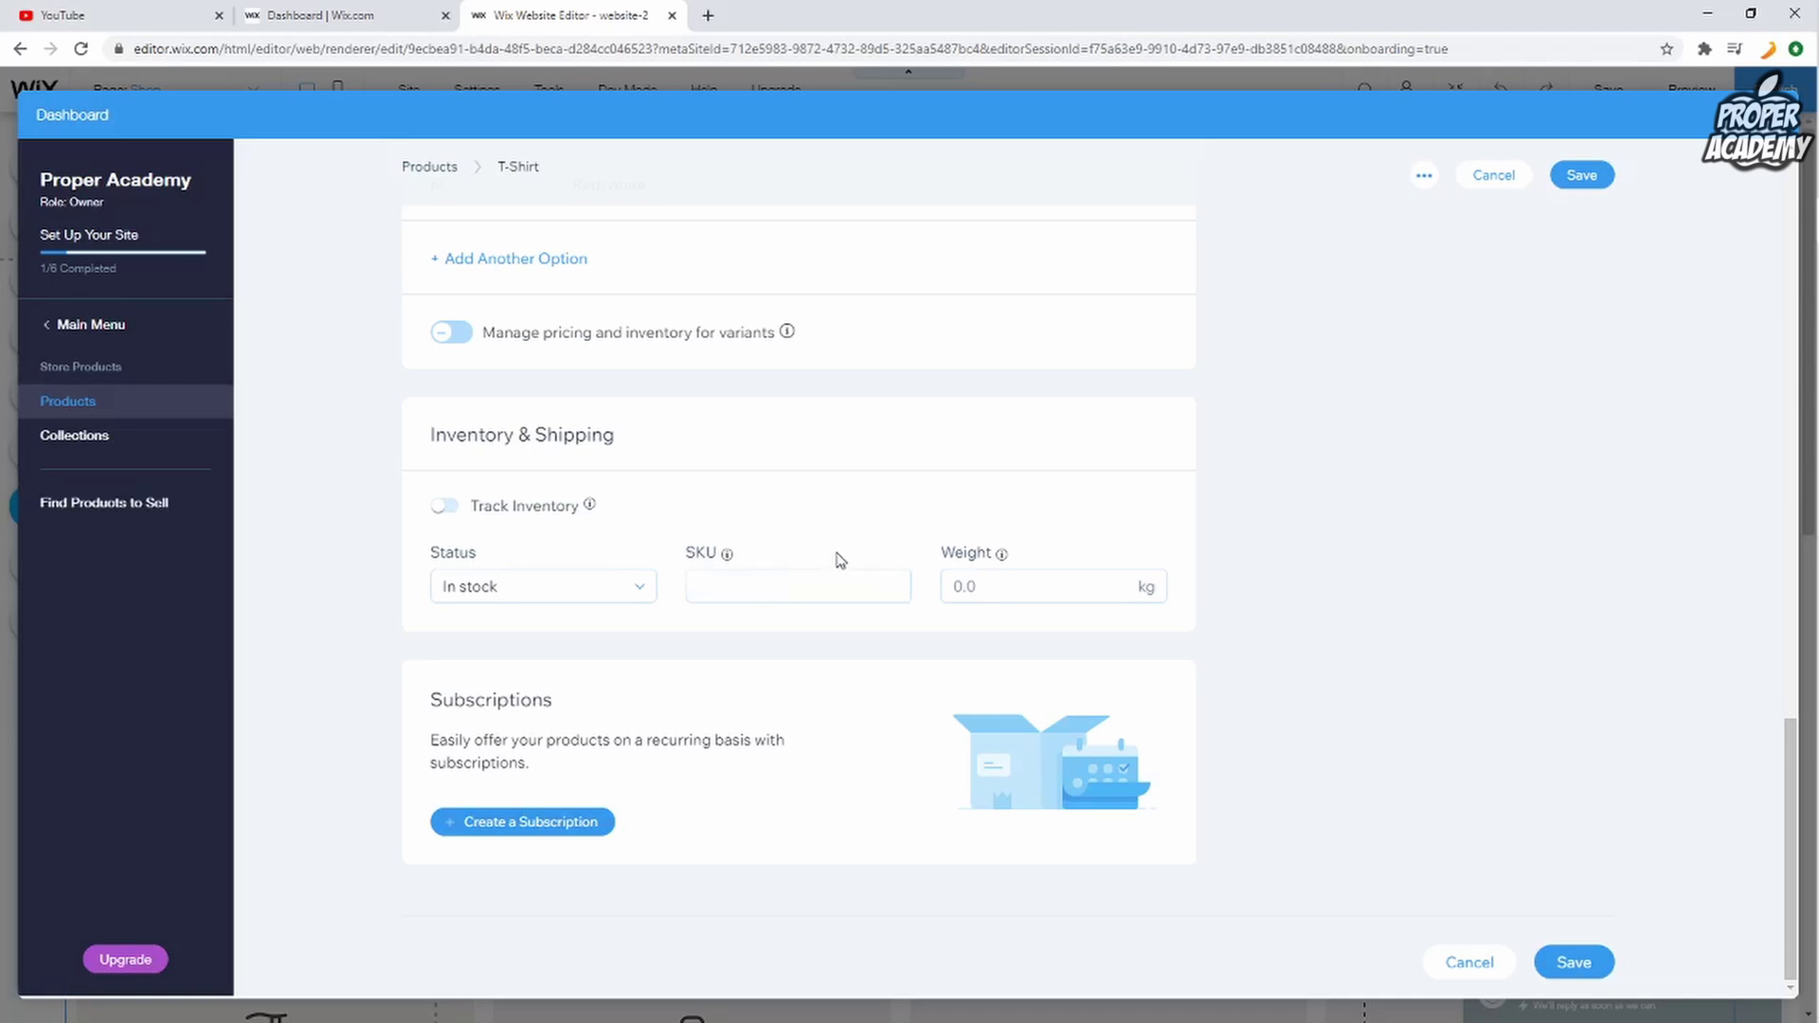
pyautogui.scroll(2, 838, 613)
pyautogui.scroll(10, 837, 613)
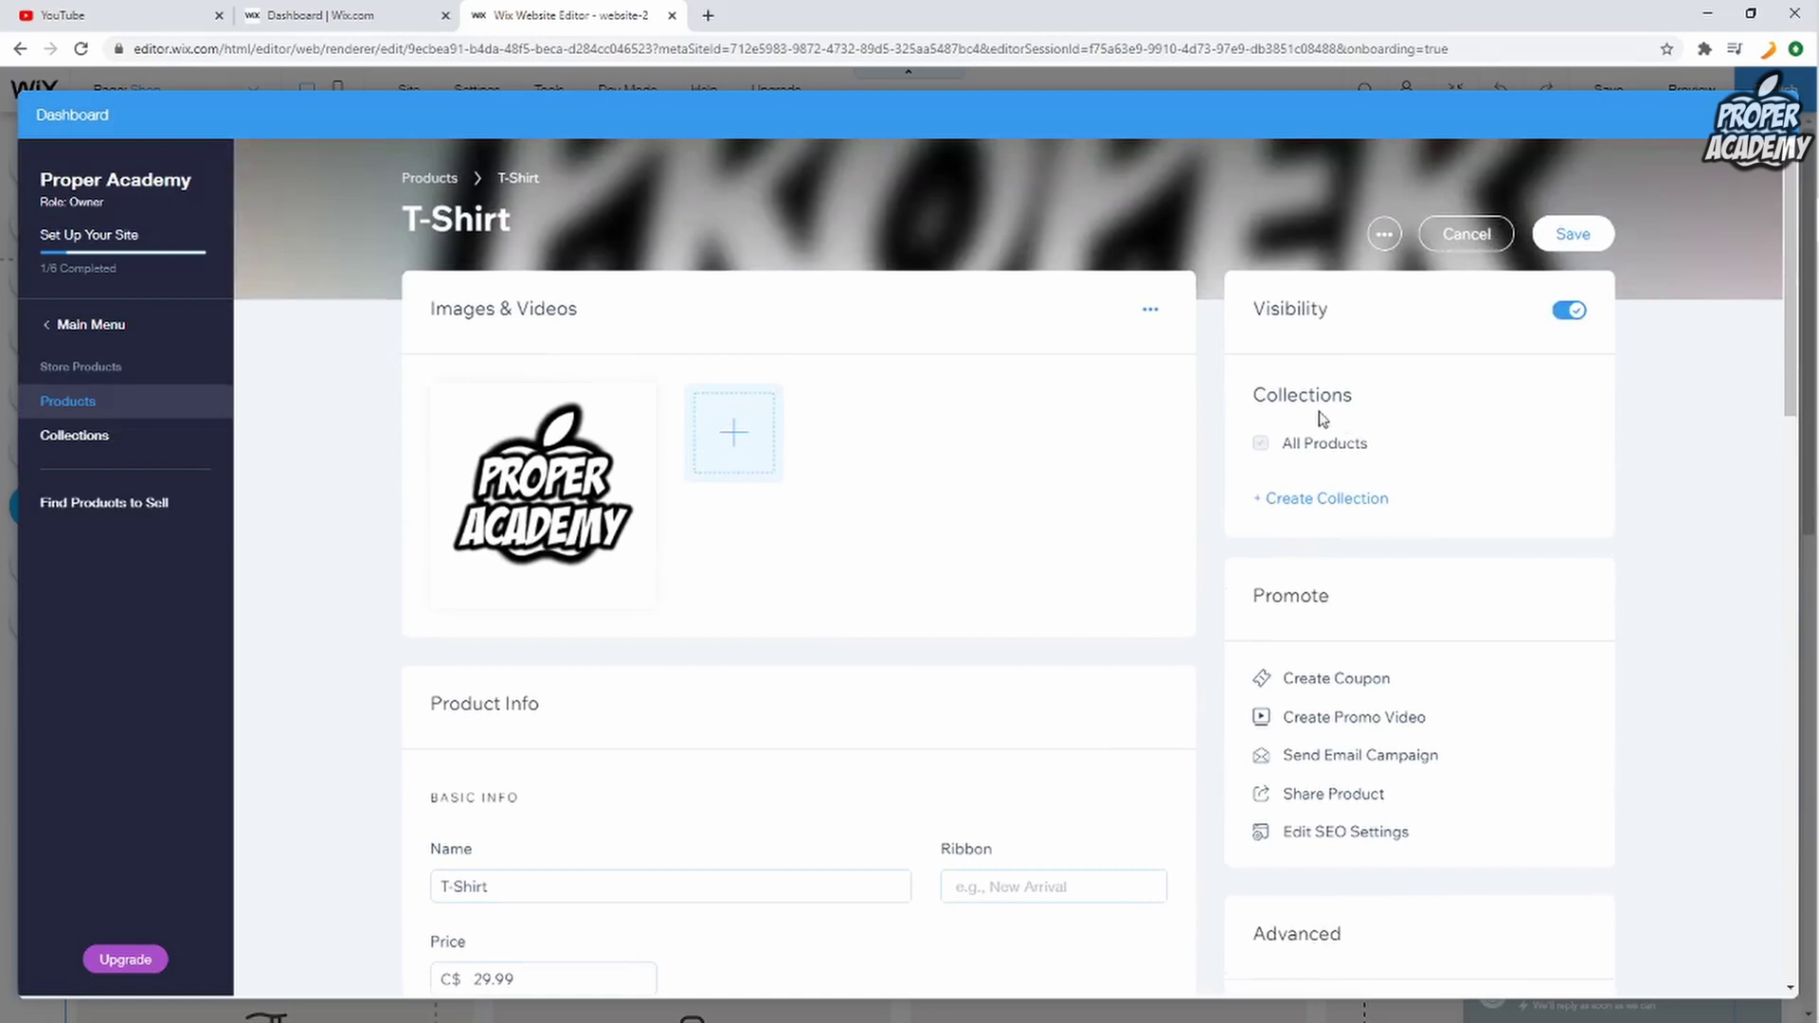
pyautogui.moveTo(1262, 397)
pyautogui.scroll(-2, 1336, 509)
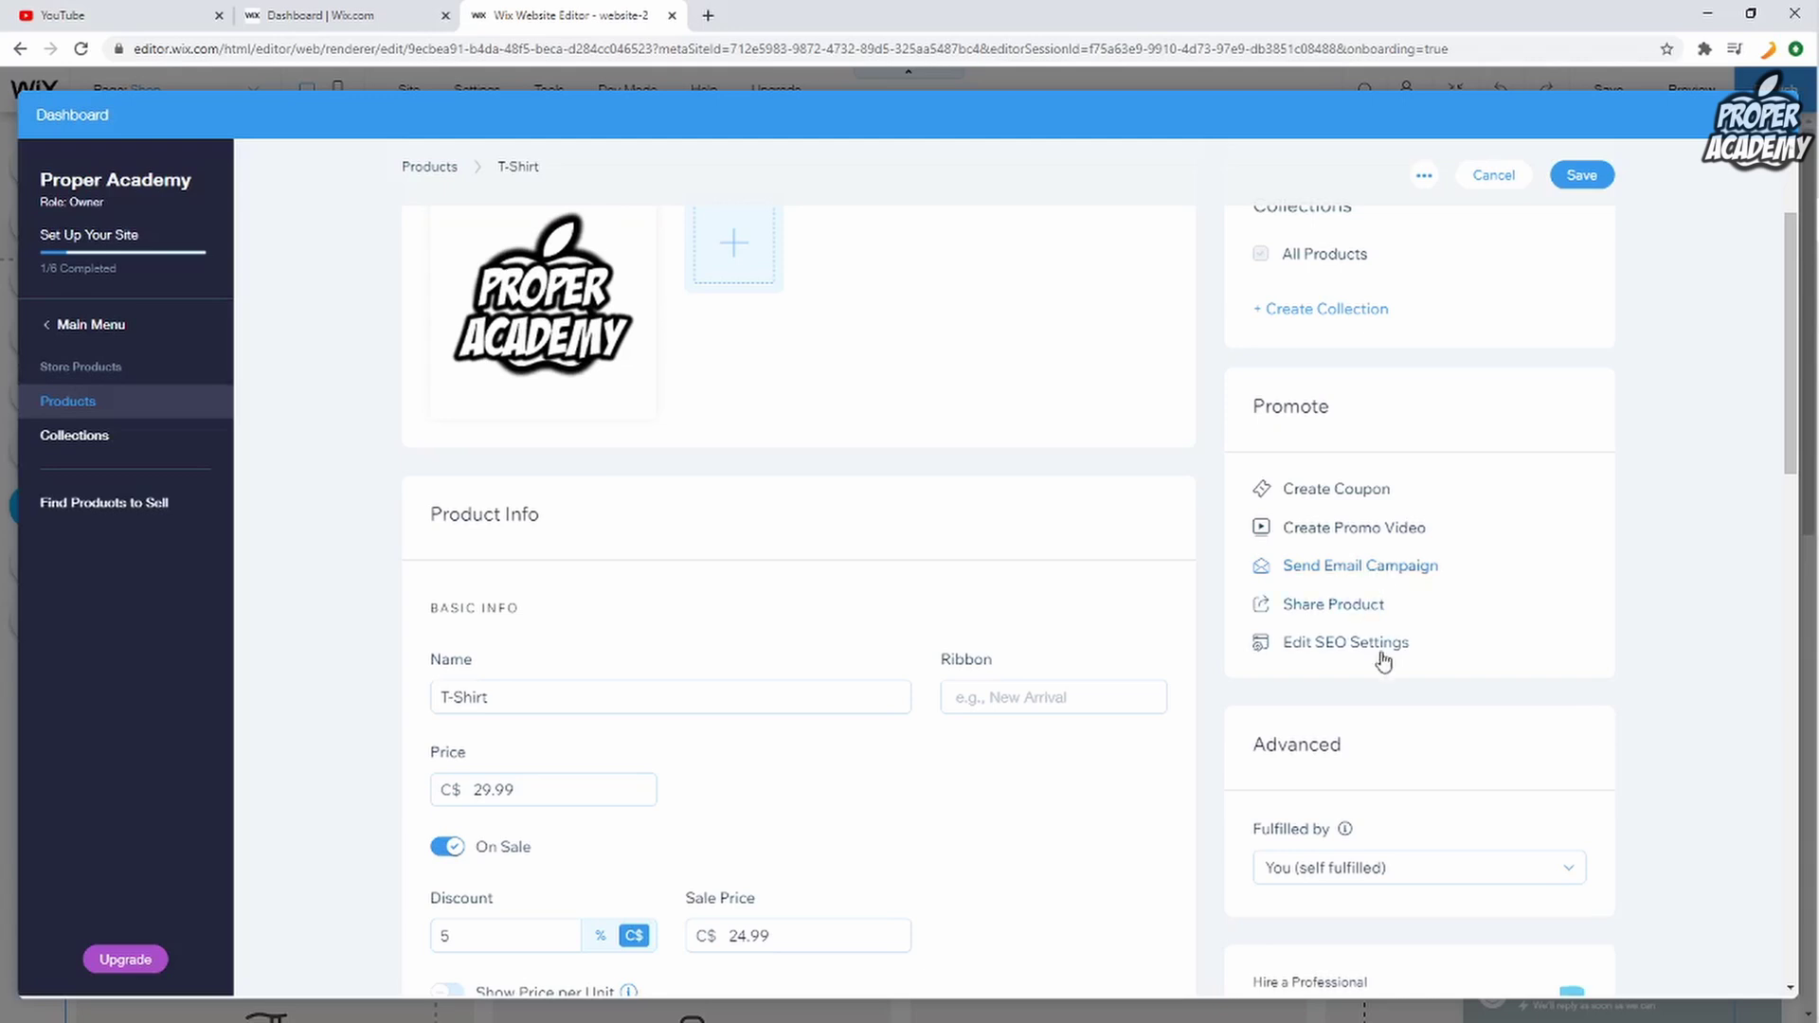
pyautogui.scroll(-1, 1382, 653)
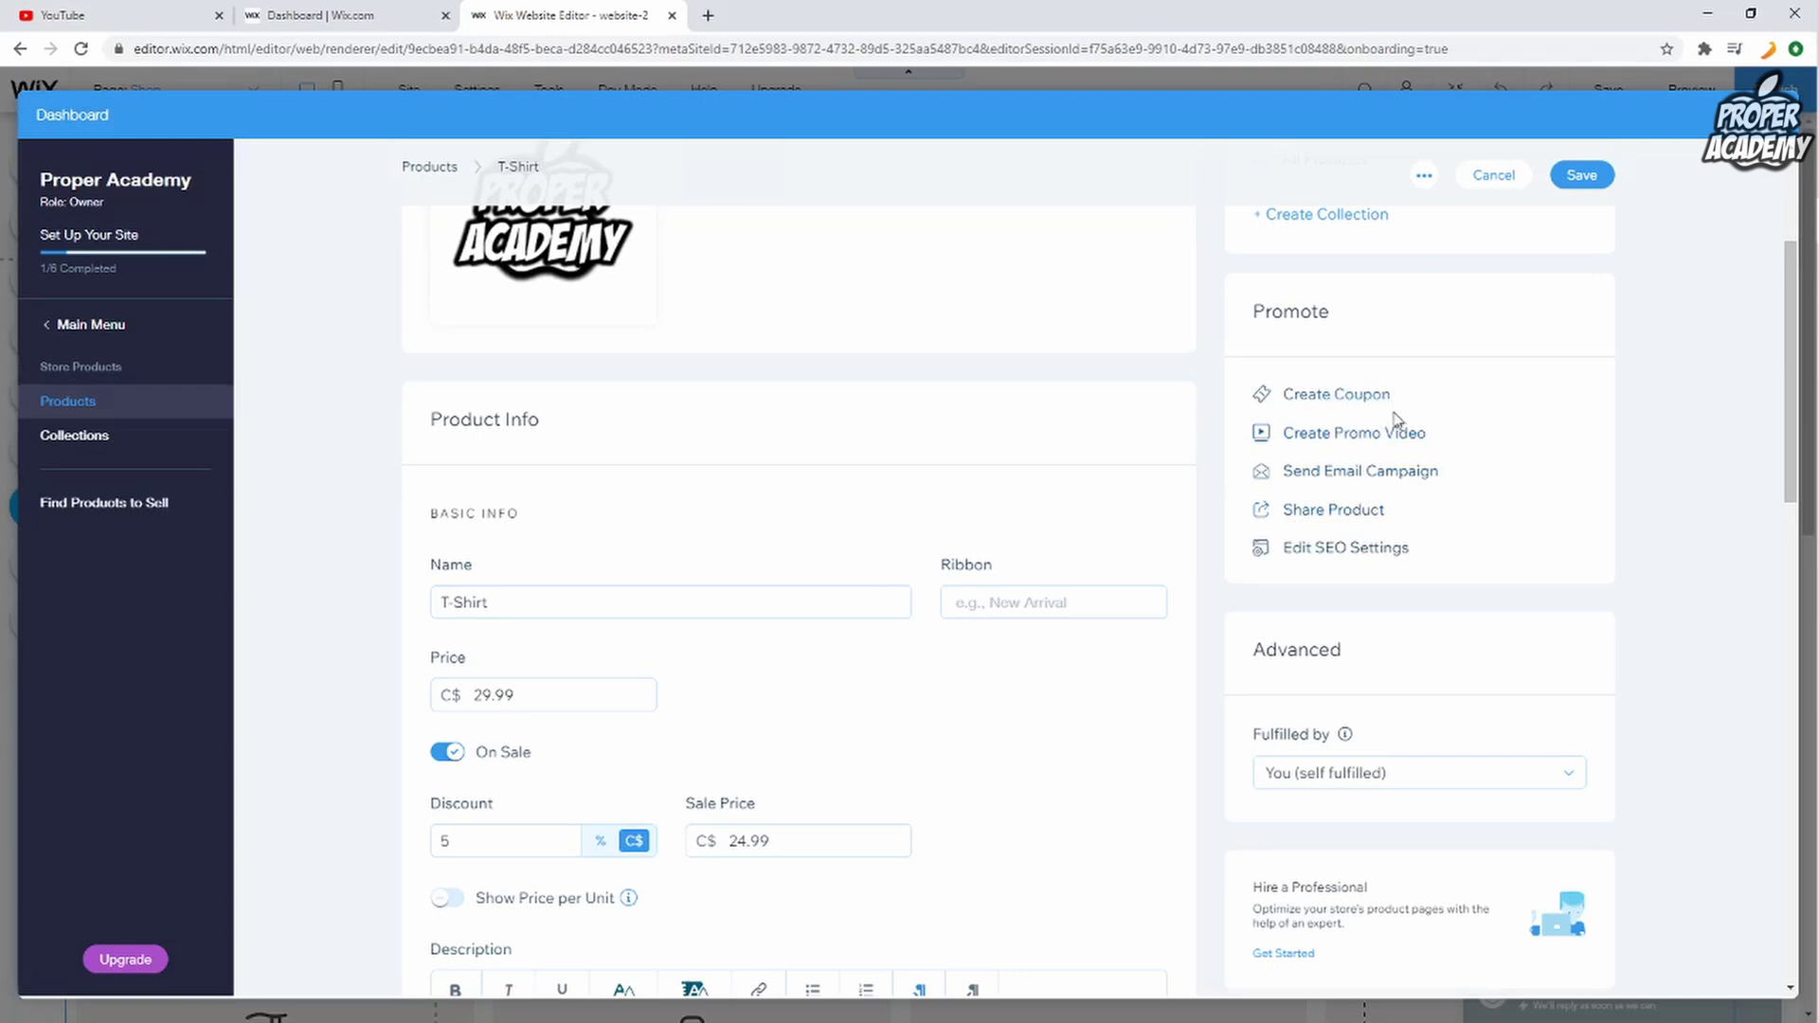
pyautogui.scroll(-3, 1384, 564)
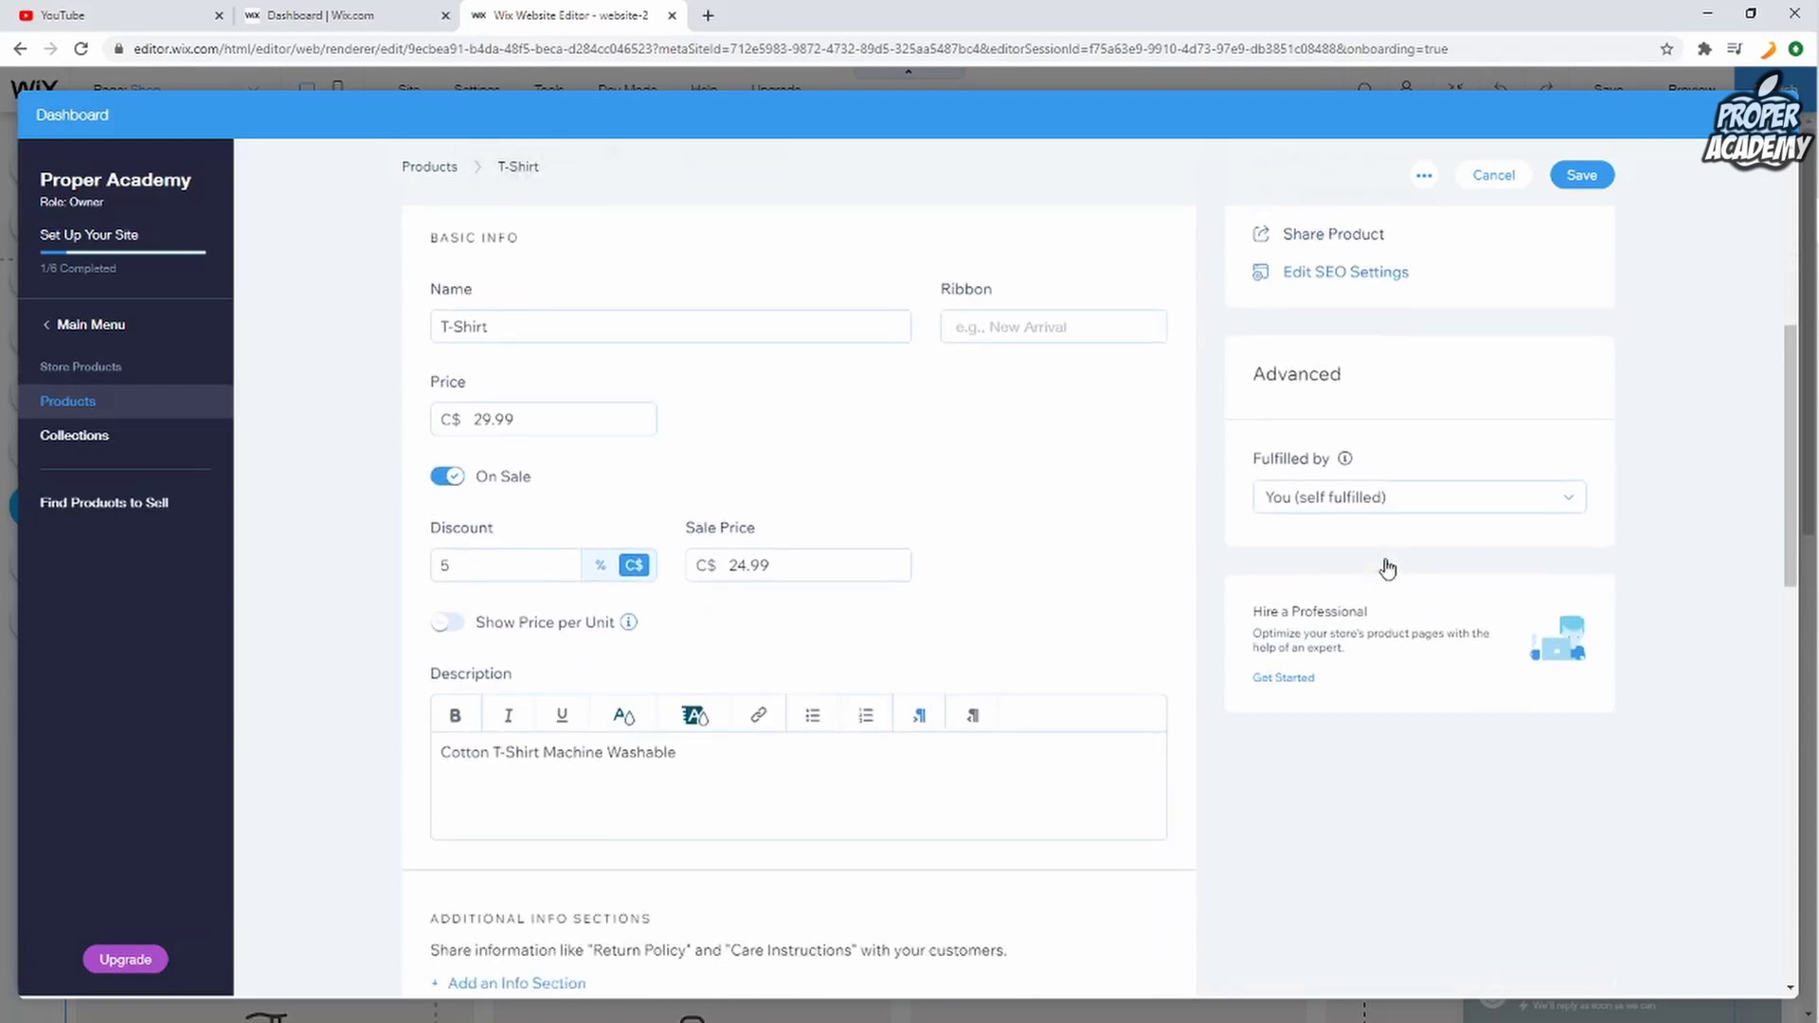
pyautogui.click(1316, 490)
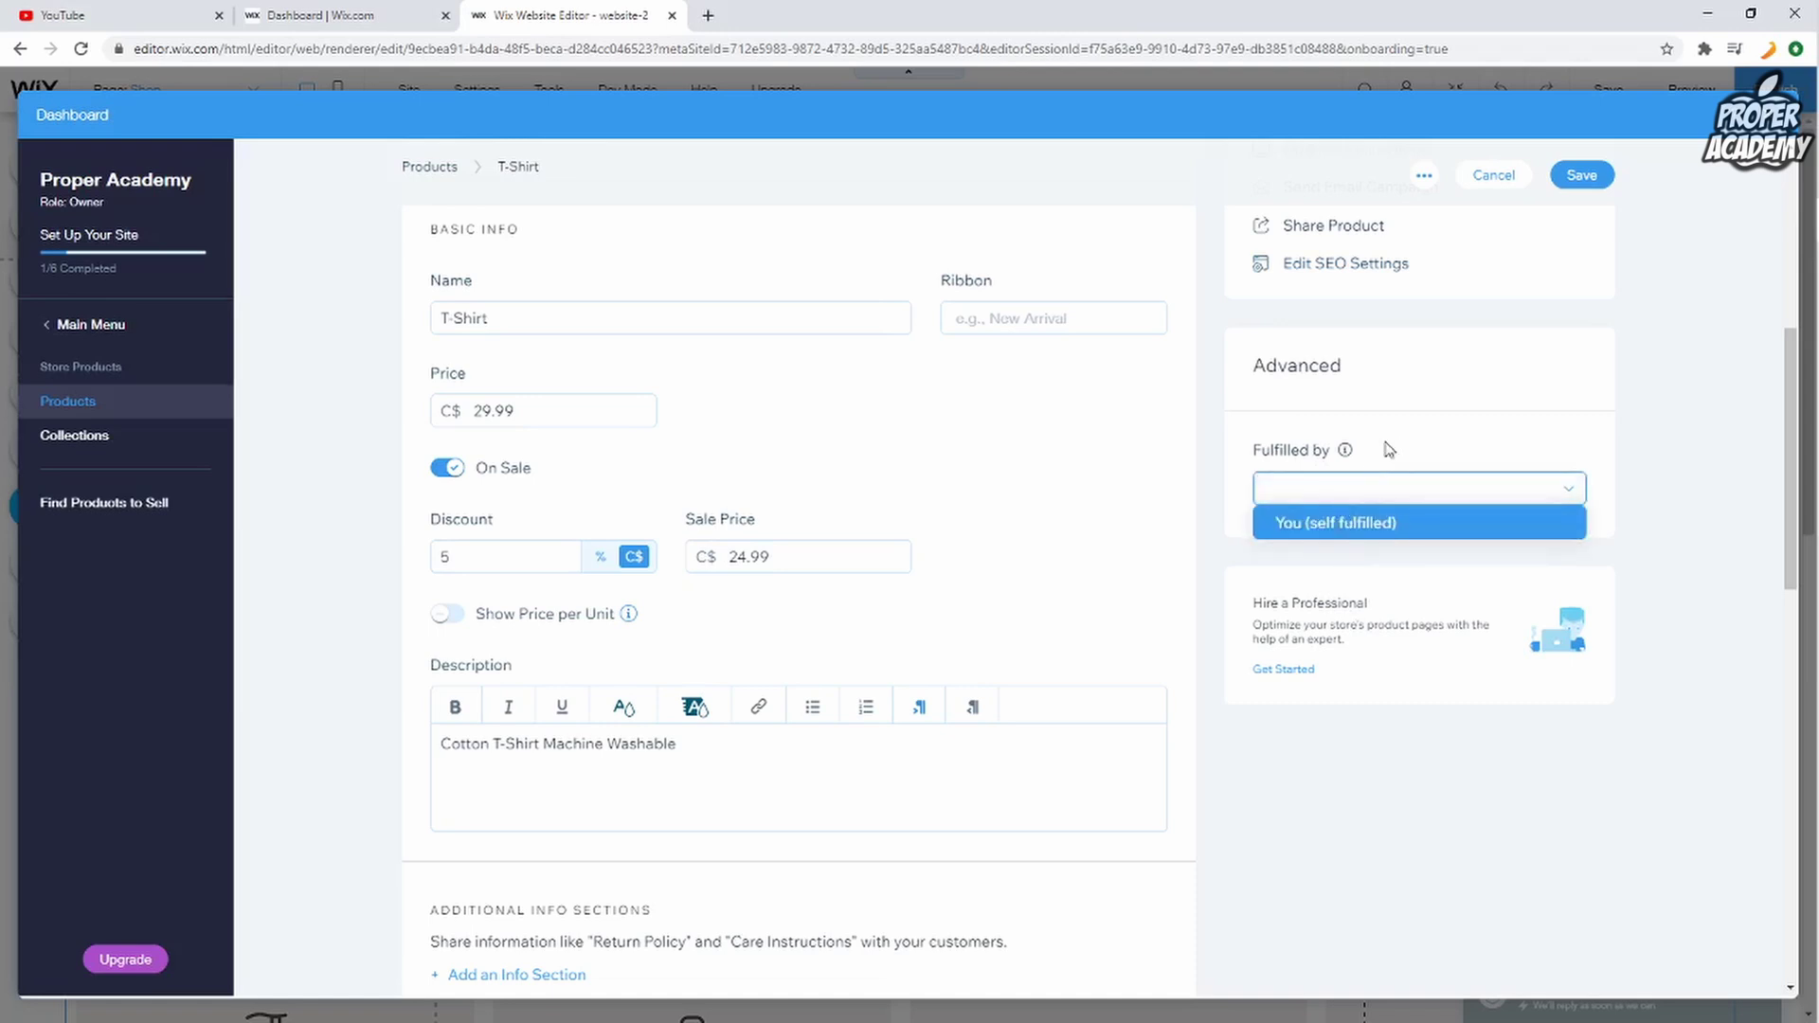
pyautogui.press('Return')
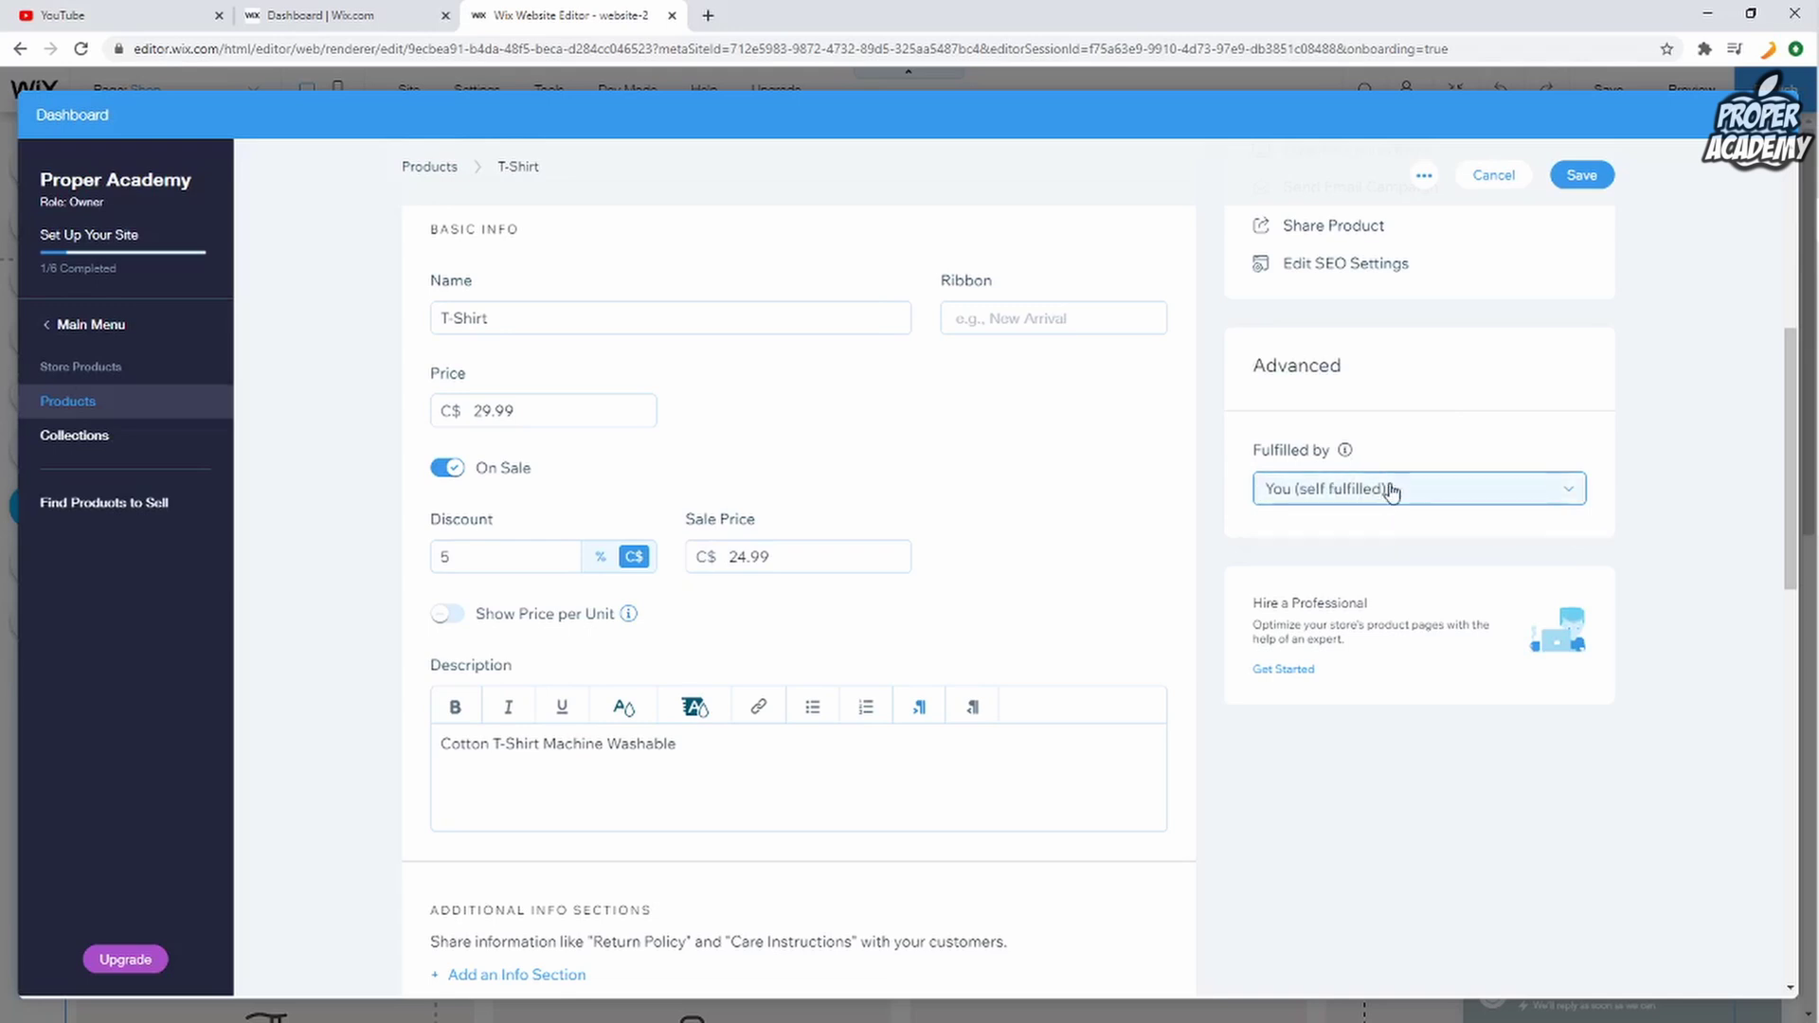
# Step: Save the T-Shirt product and dismiss the setup progress popup
pyautogui.scroll(2, 1388, 490)
pyautogui.scroll(5, 1184, 483)
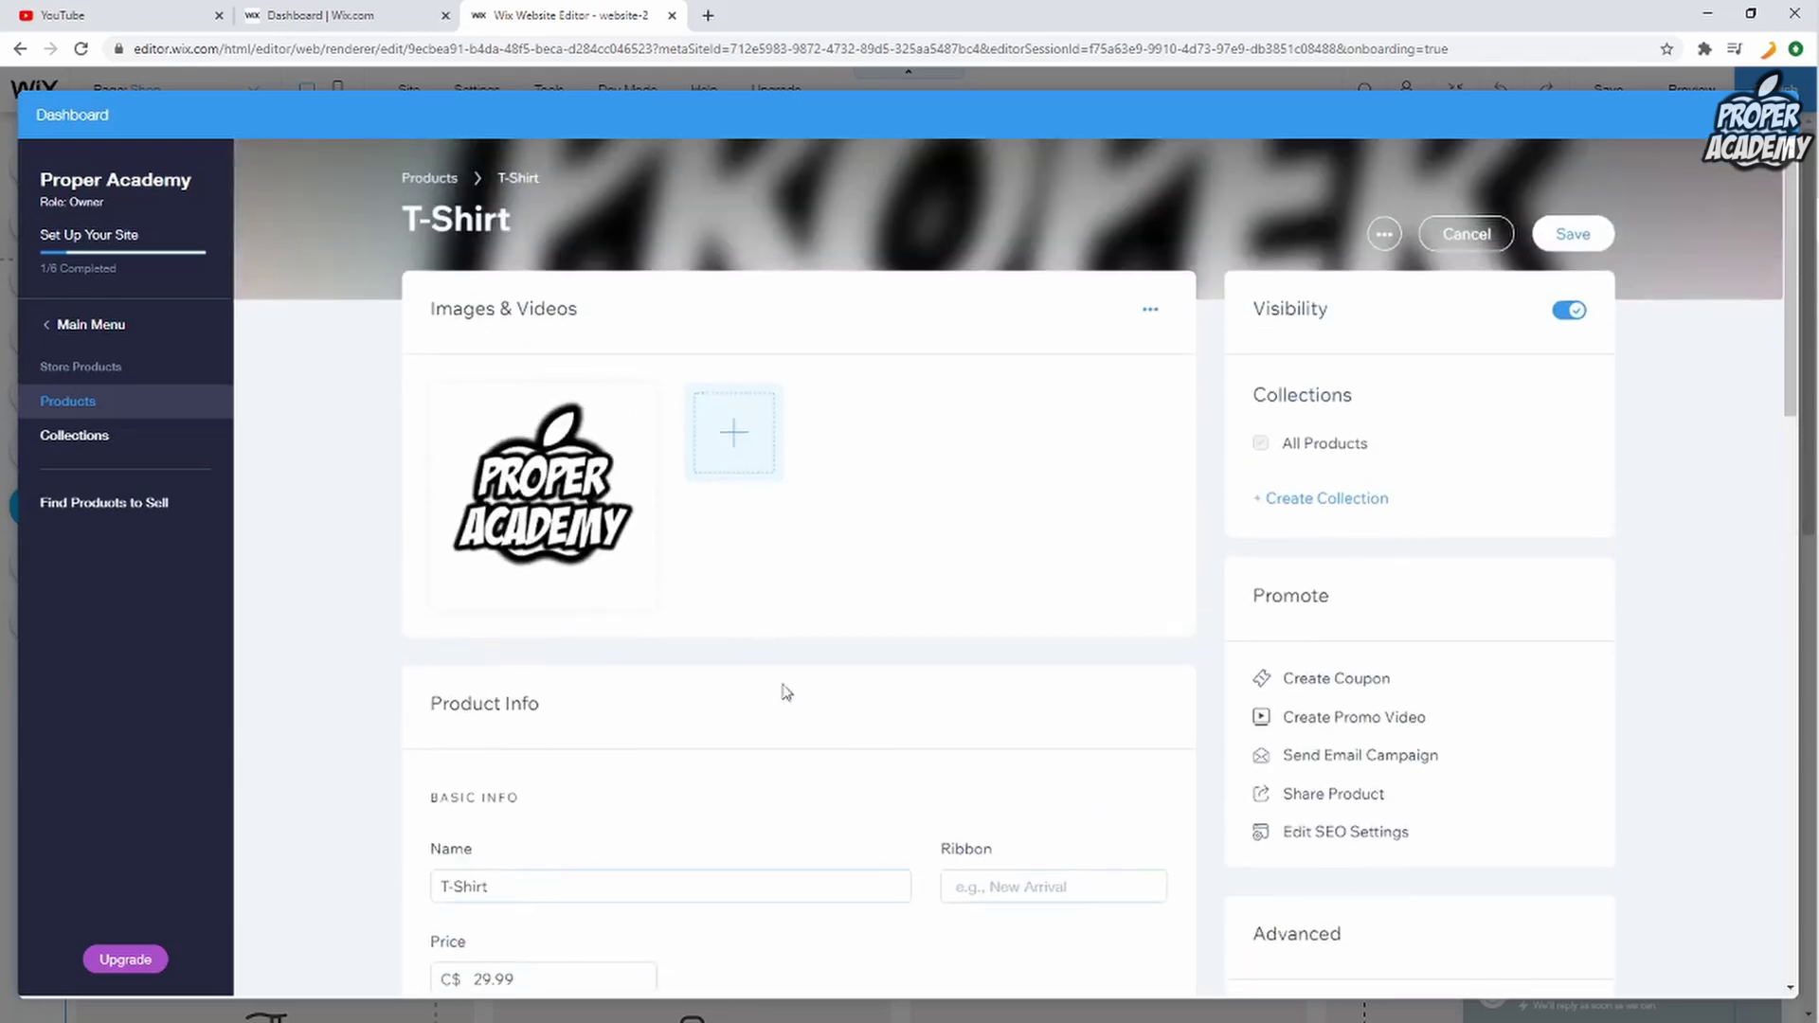
pyautogui.scroll(-2, 815, 625)
pyautogui.scroll(2, 1270, 474)
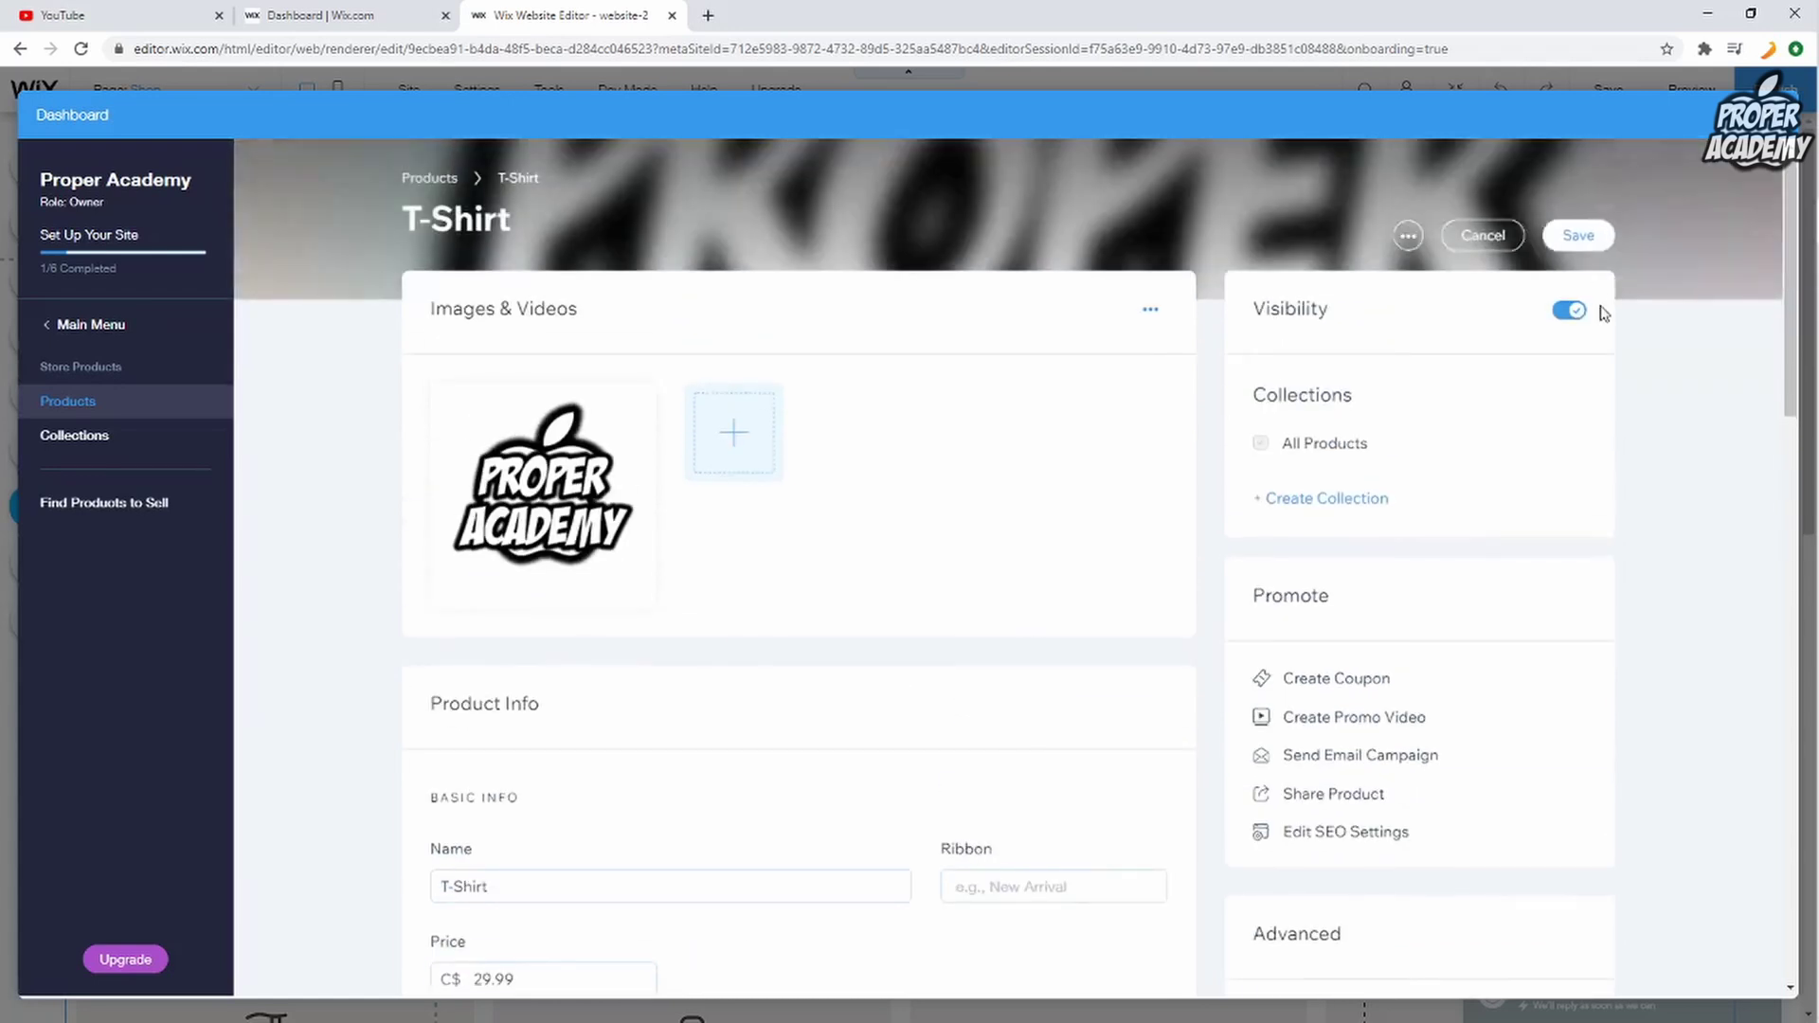
pyautogui.click(1571, 235)
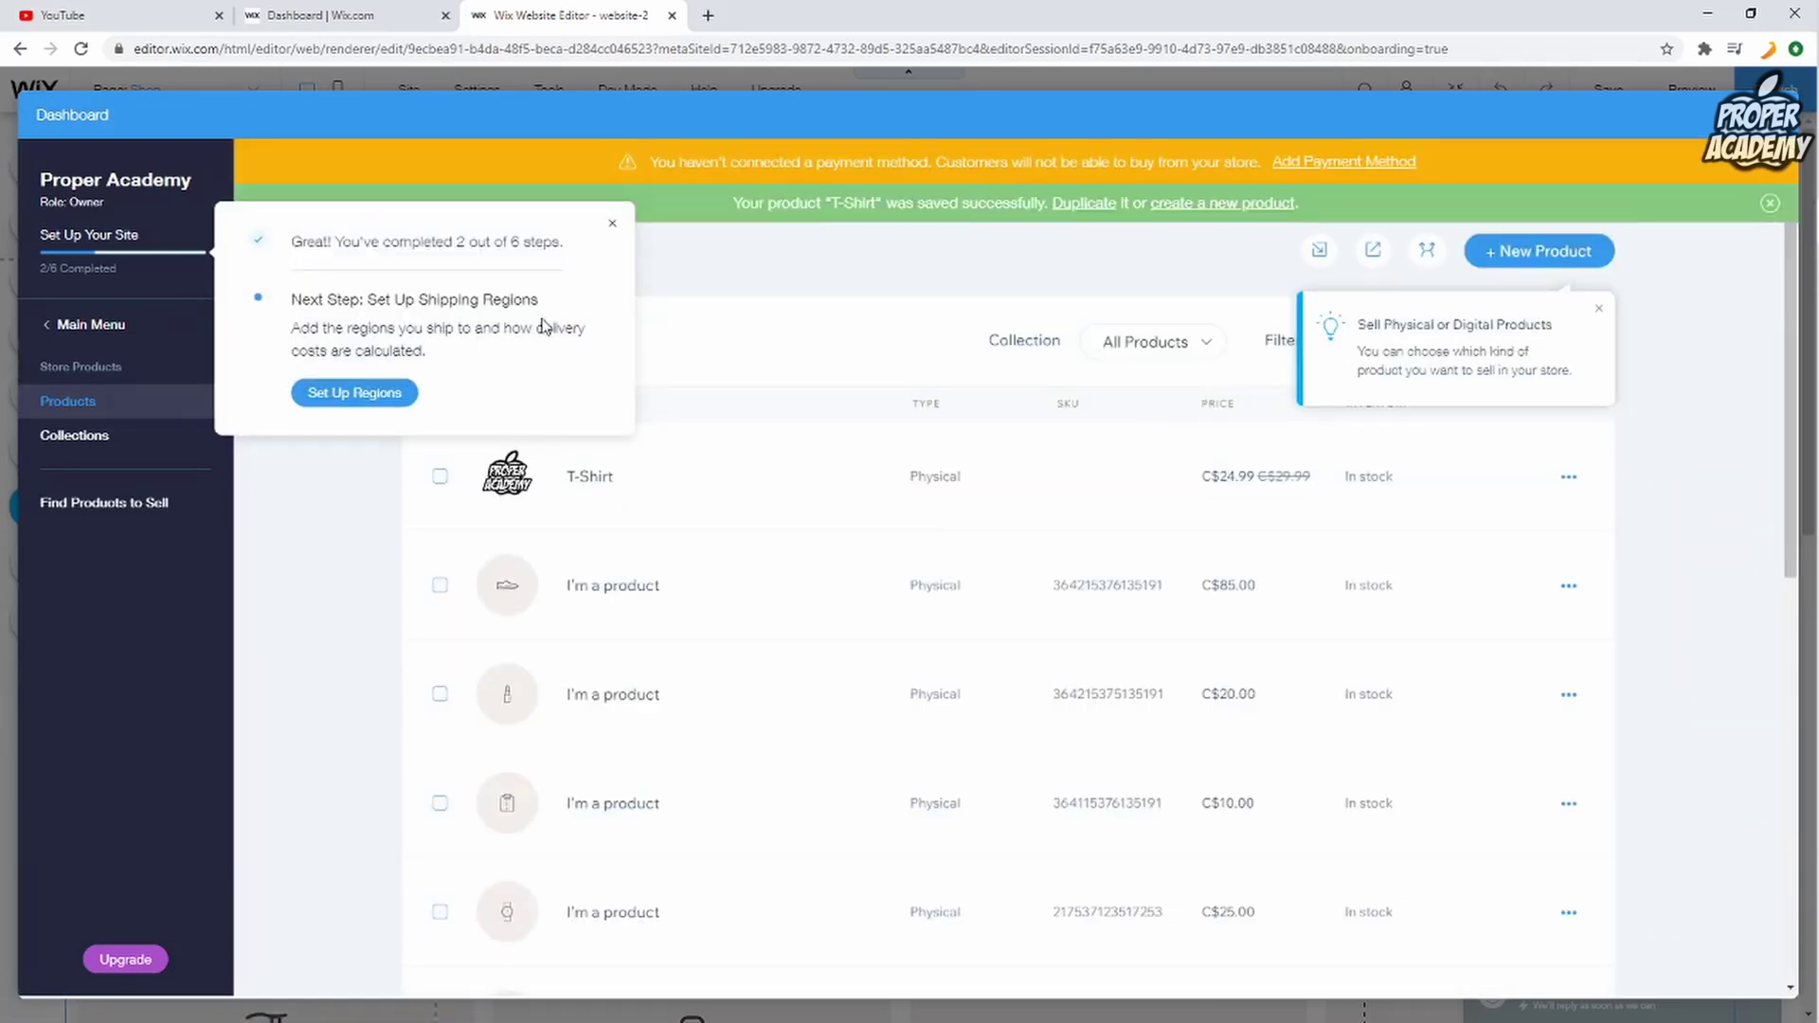
pyautogui.click(612, 225)
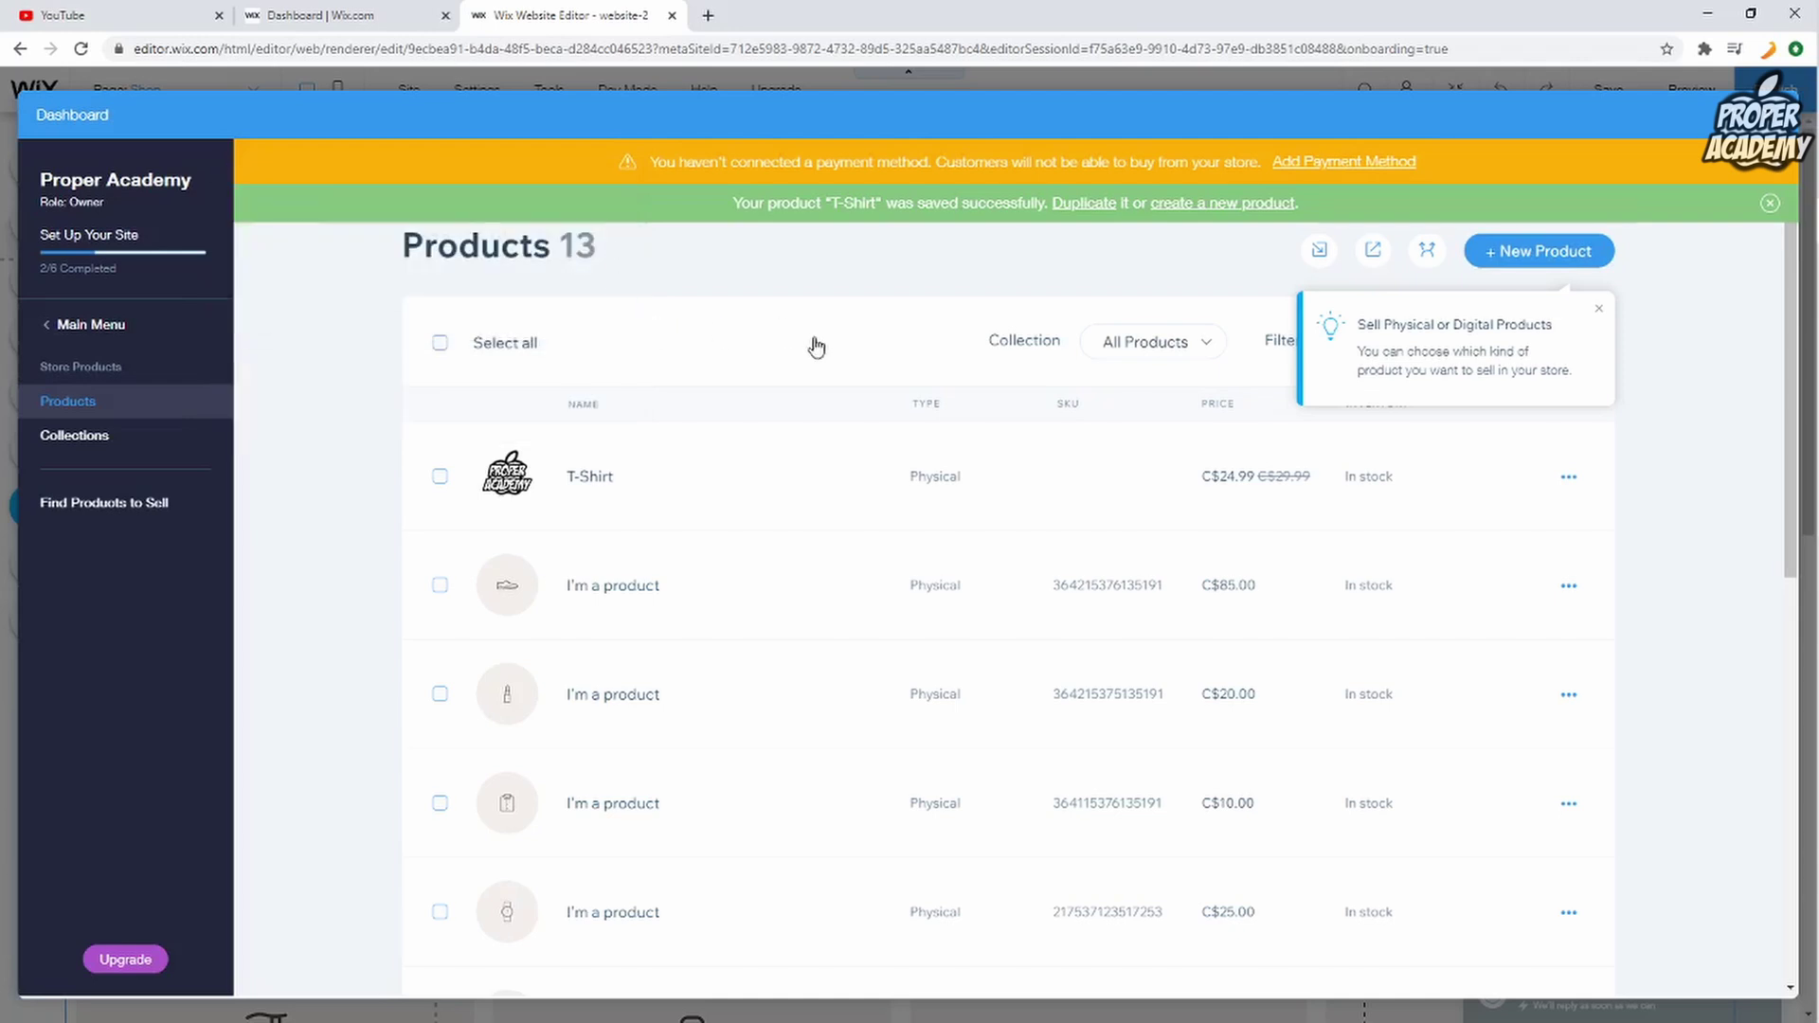